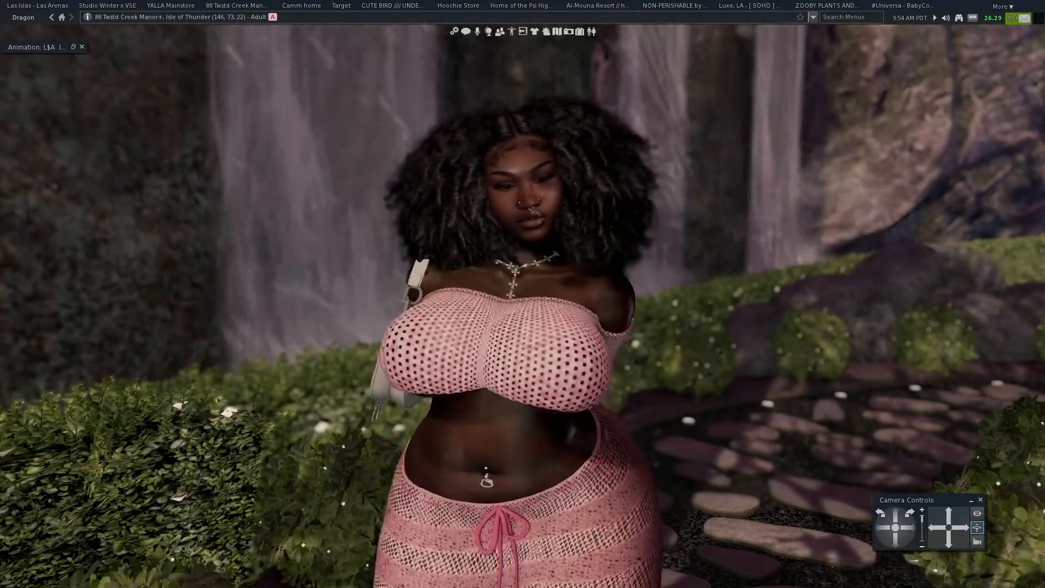
# - Browse the graphics presets and apply the Highest Quality preset
pyautogui.moveTo(974, 21)
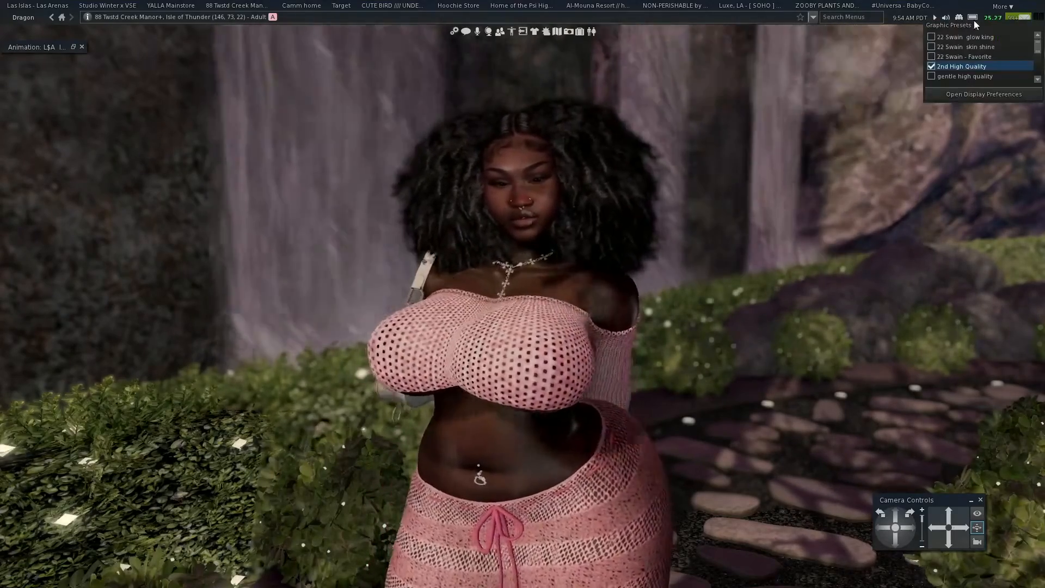
pyautogui.scroll(-4, 964, 61)
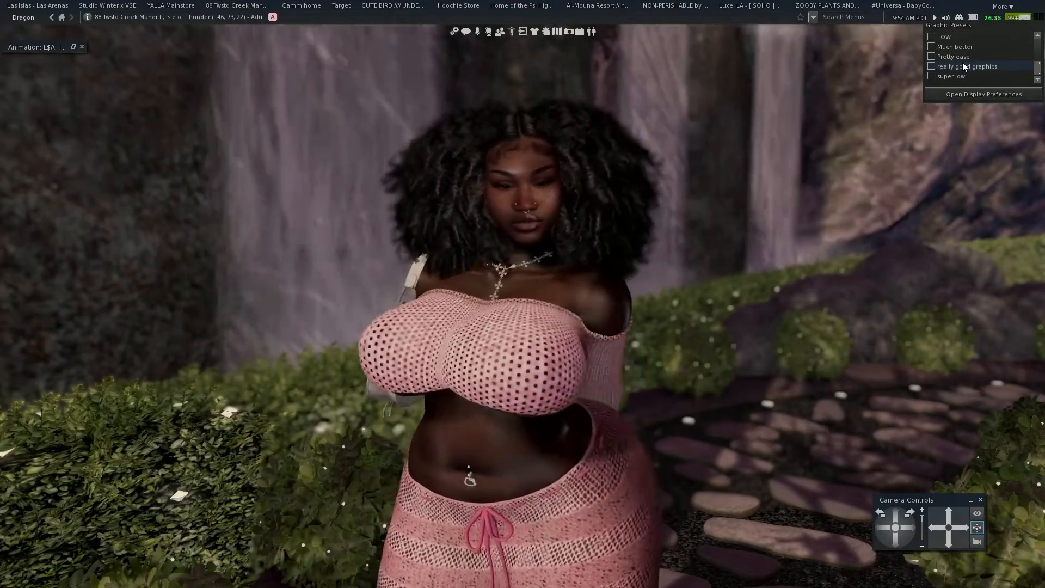
pyautogui.scroll(5, 962, 59)
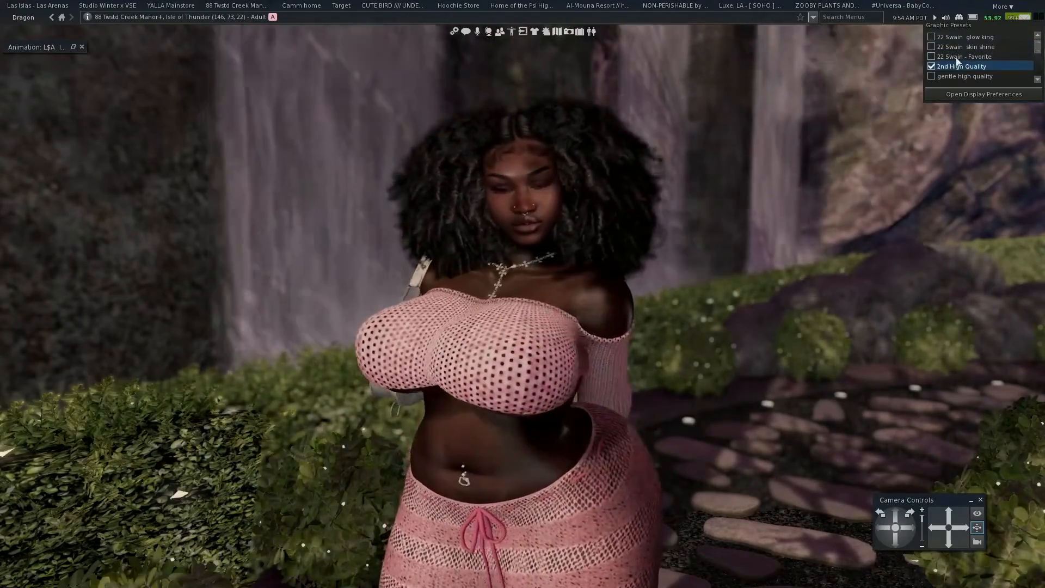
pyautogui.scroll(-2, 959, 48)
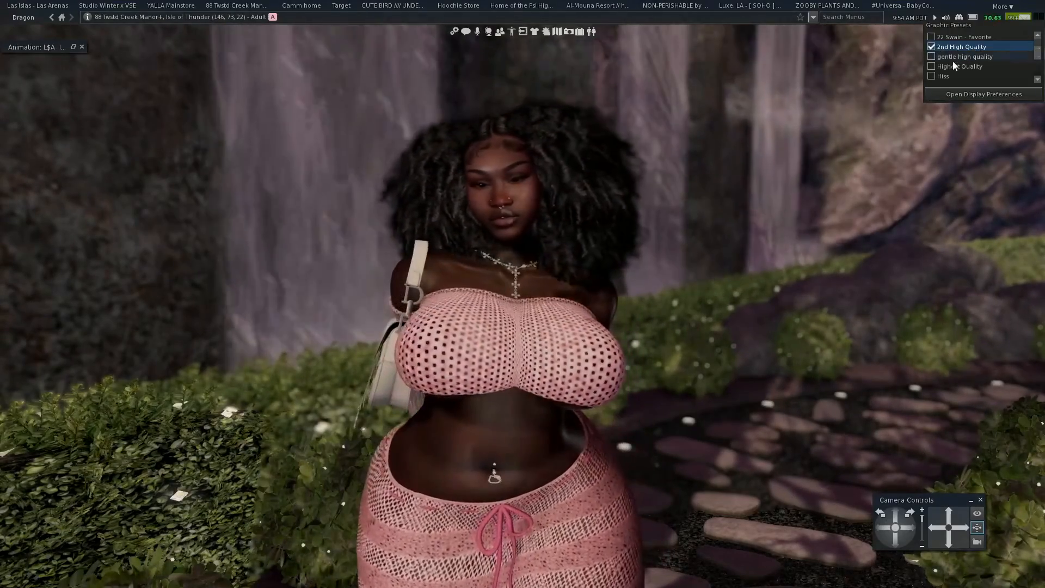
pyautogui.click(947, 67)
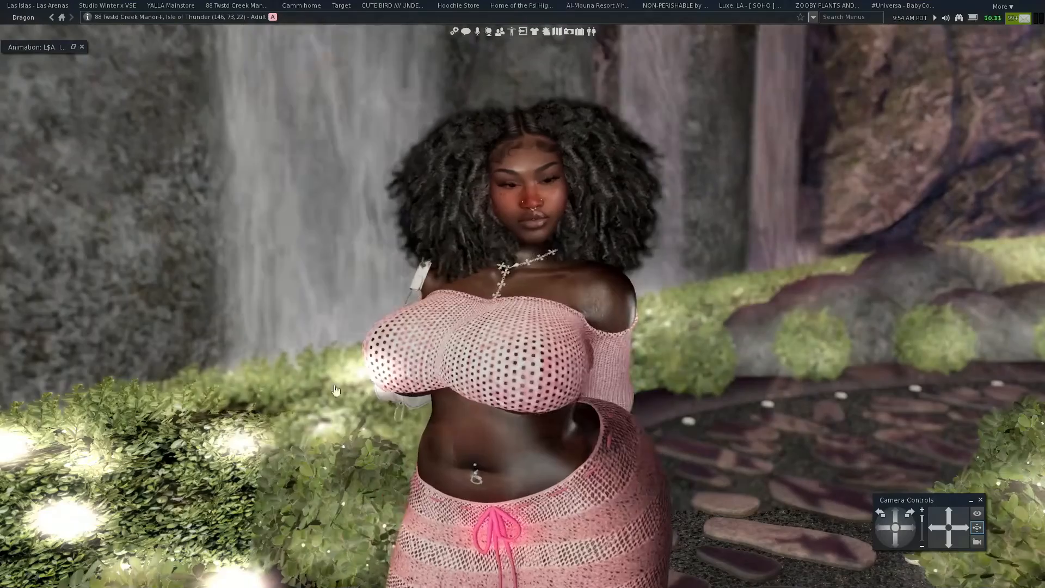
# - Switch the graphics preset back to 2nd High Quality
pyautogui.scroll(-5, 547, 319)
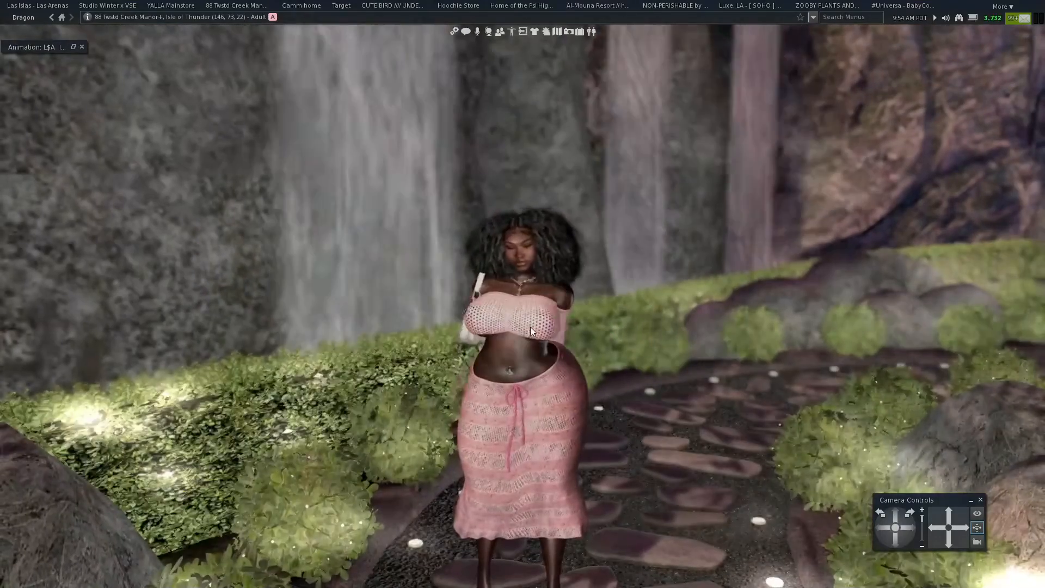
pyautogui.scroll(5, 533, 323)
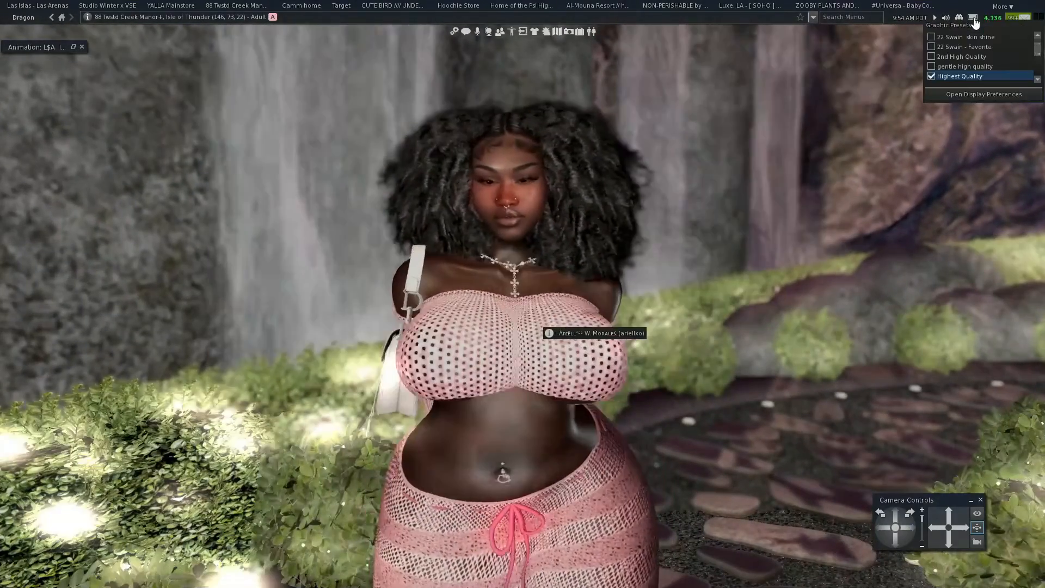
pyautogui.click(953, 57)
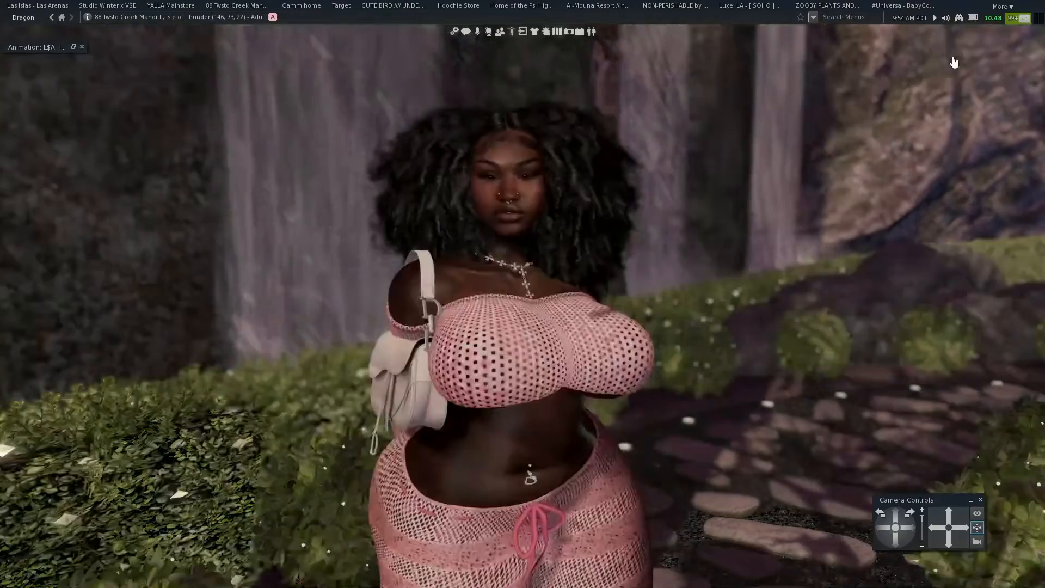
pyautogui.moveTo(467, 340); pyautogui.dragTo(480, 321)
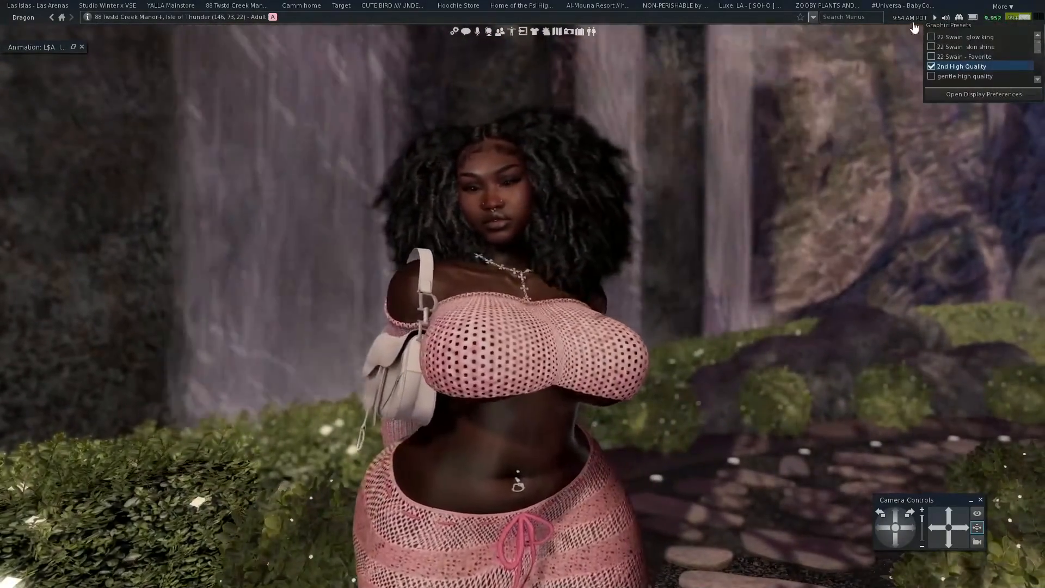
# - Apply the super low graphics preset
pyautogui.scroll(-2, 961, 54)
pyautogui.scroll(-3, 958, 60)
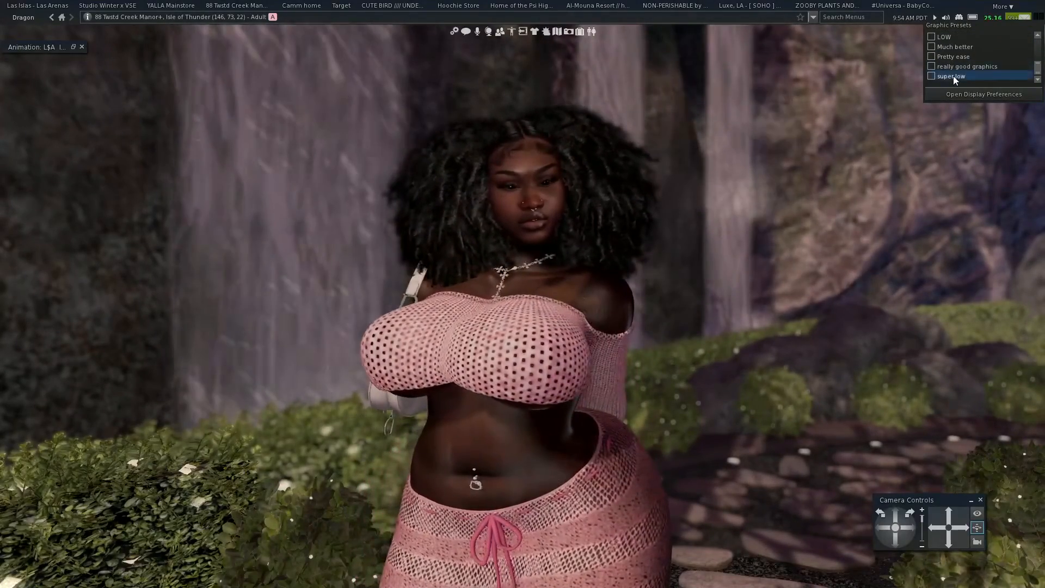
pyautogui.click(952, 76)
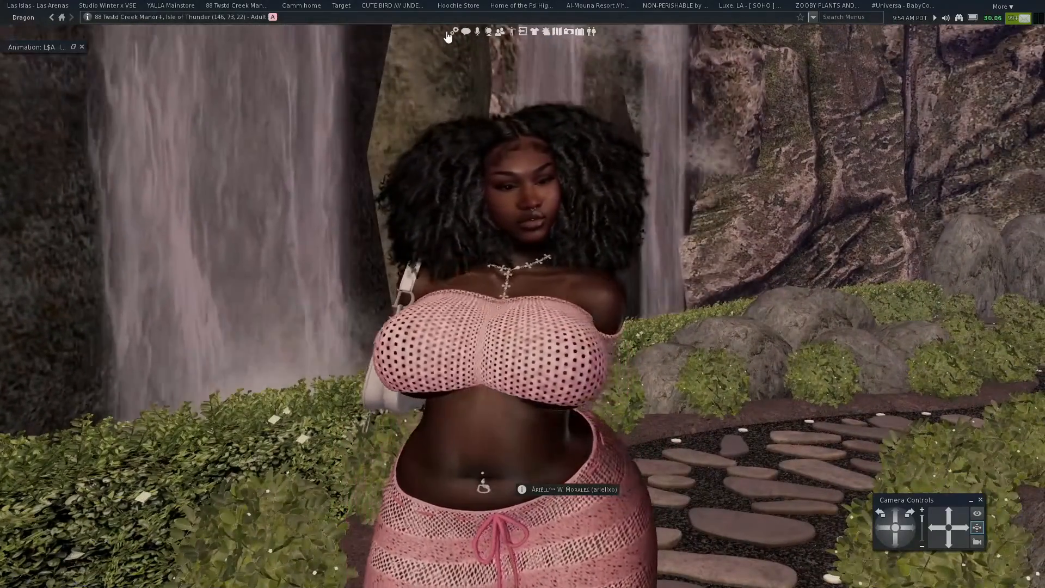
pyautogui.click(454, 31)
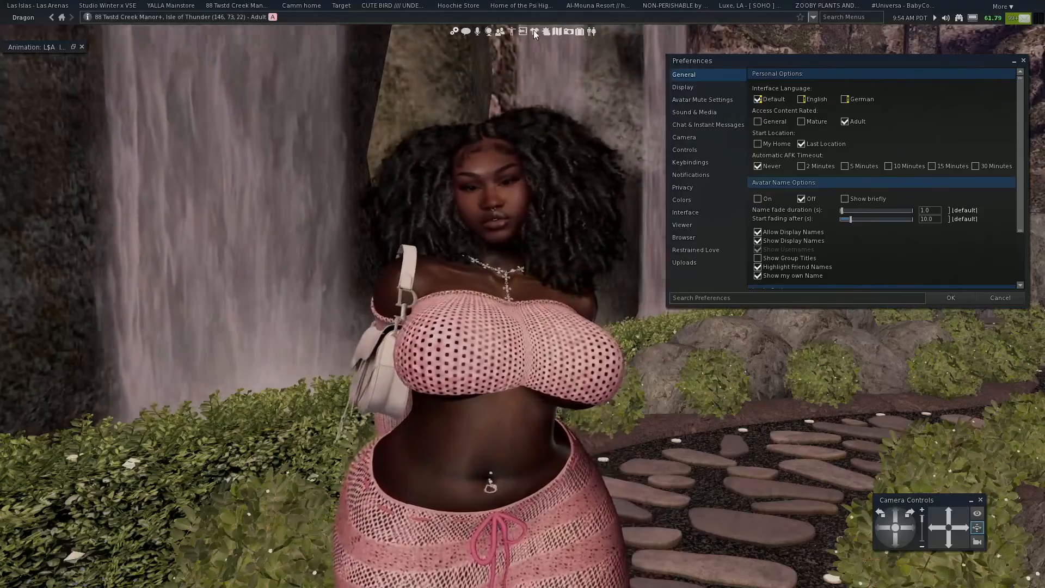
pyautogui.click(21, 18)
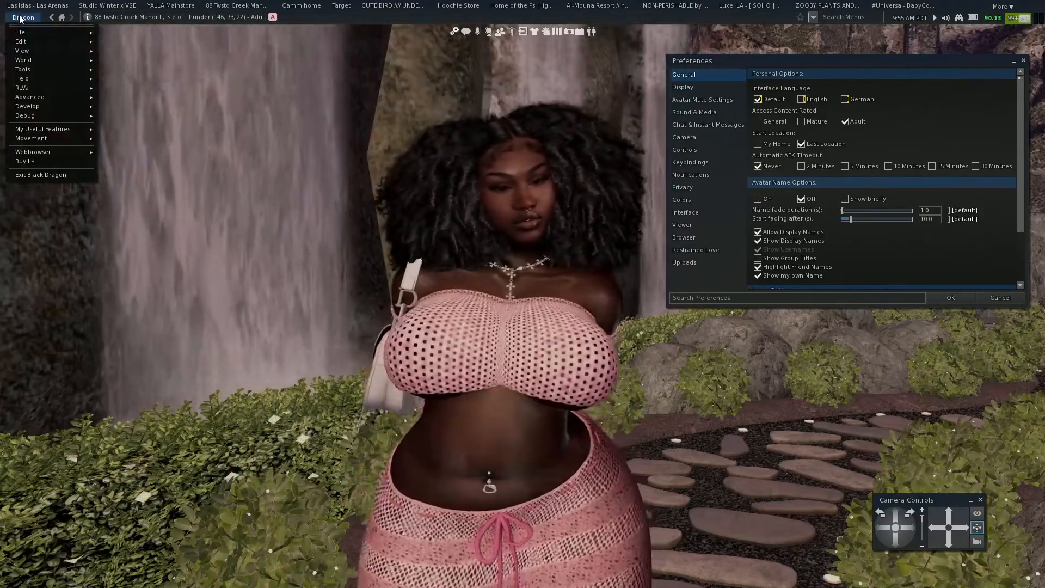
pyautogui.moveTo(23, 43)
pyautogui.click(187, 42)
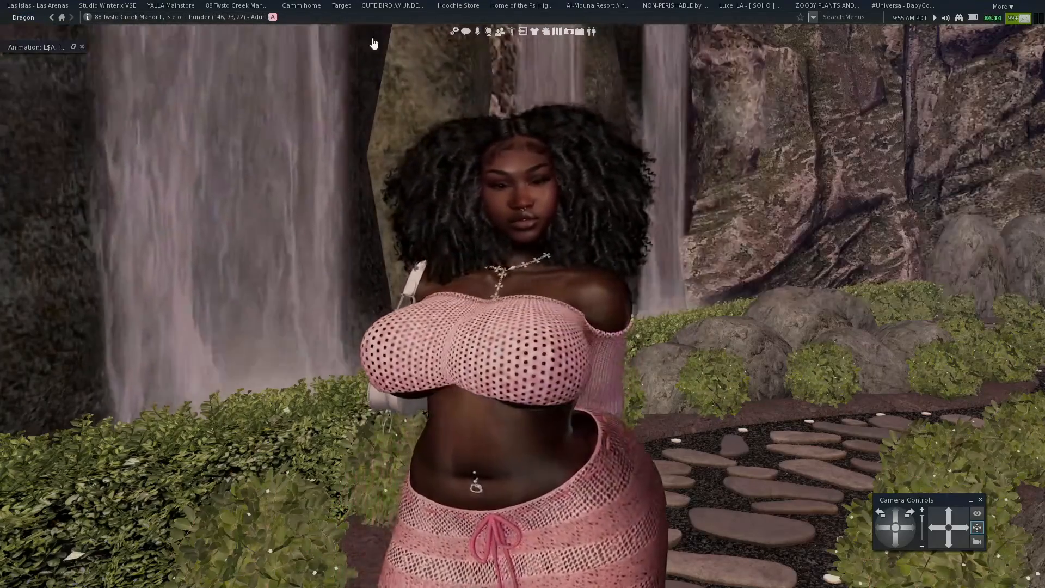
# - Open the display preferences and set Object Quality to Ultra
pyautogui.click(453, 32)
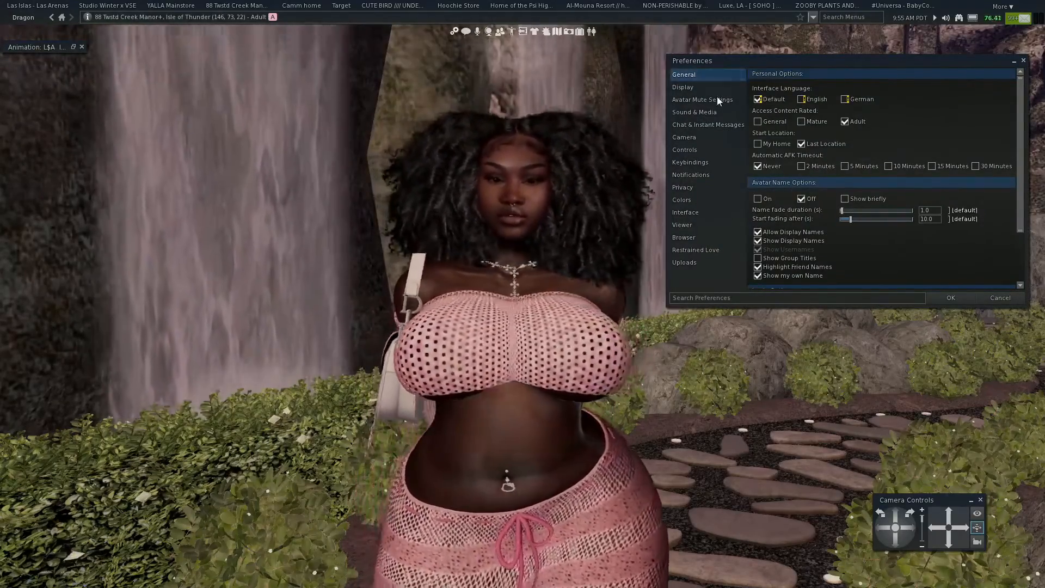
pyautogui.click(716, 87)
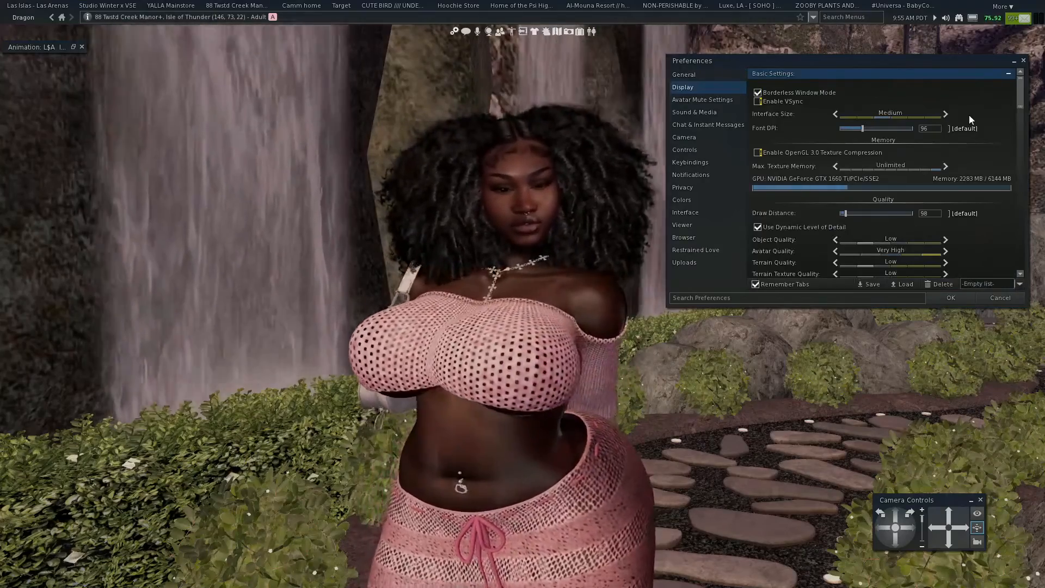
pyautogui.scroll(-5, 969, 115)
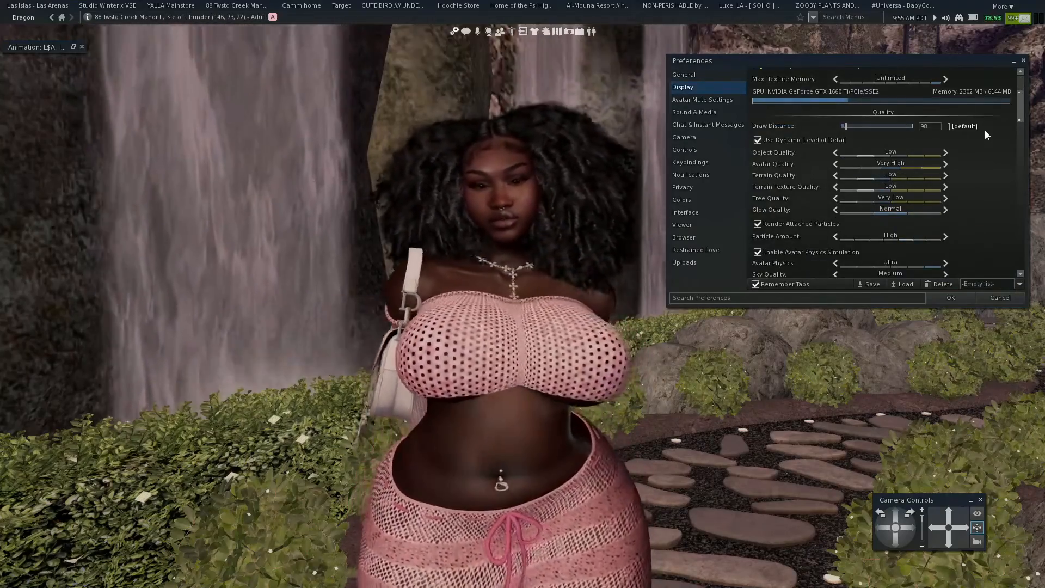
pyautogui.scroll(3, 985, 136)
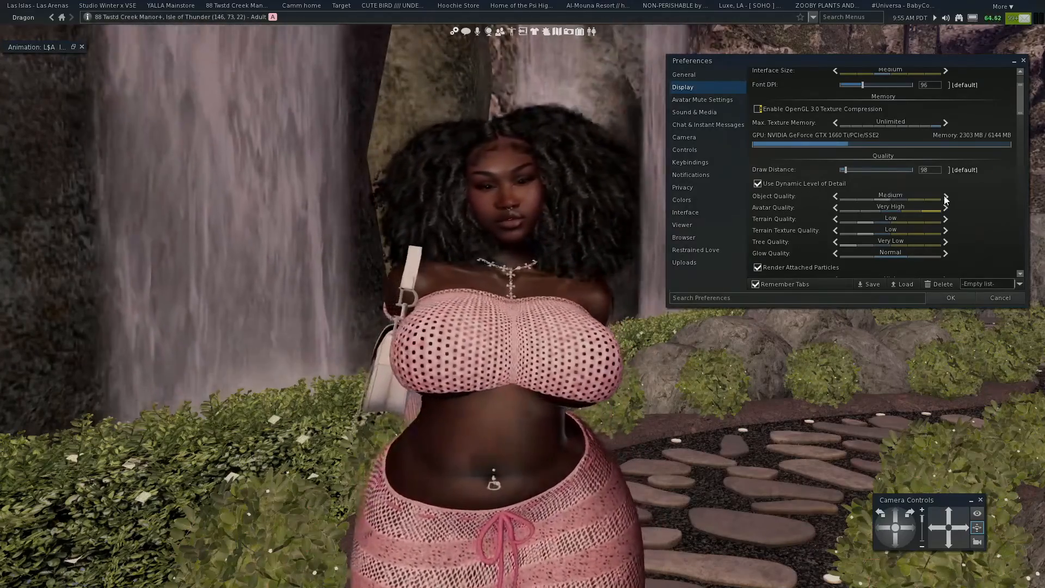
pyautogui.click(944, 196)
pyautogui.click(945, 196)
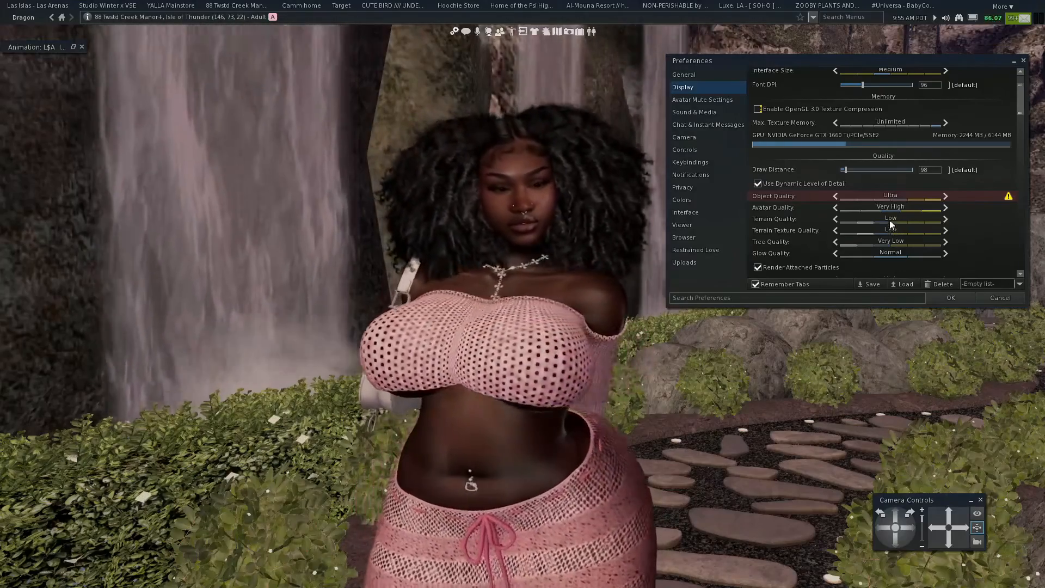
# - Set Tree Quality to Medium, Glow Quality to High and Particle Amount to Ultra in the display preferences
pyautogui.moveTo(888, 230)
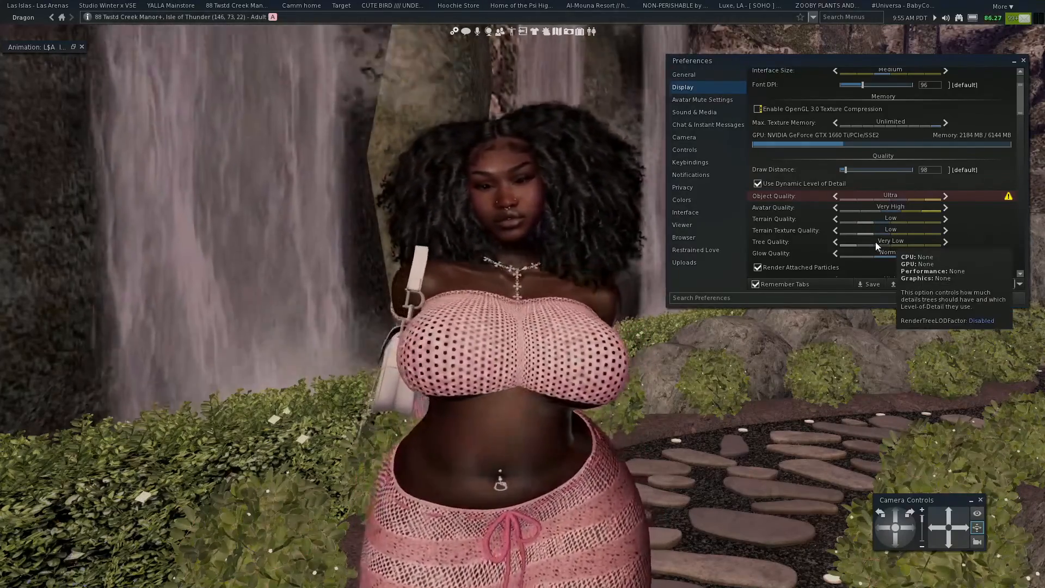
pyautogui.click(945, 243)
pyautogui.click(944, 243)
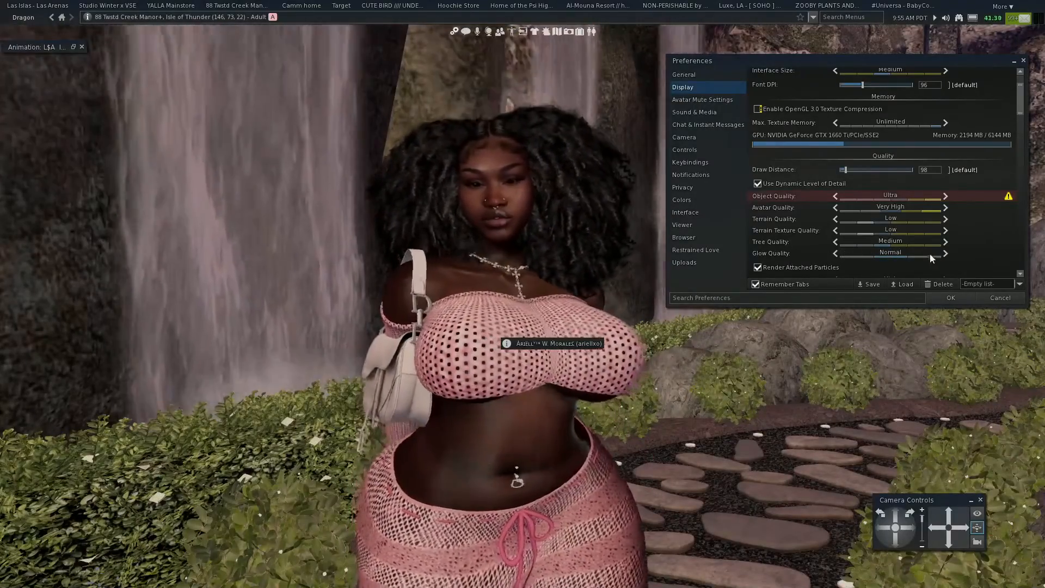
pyautogui.click(945, 253)
pyautogui.scroll(-5, 958, 212)
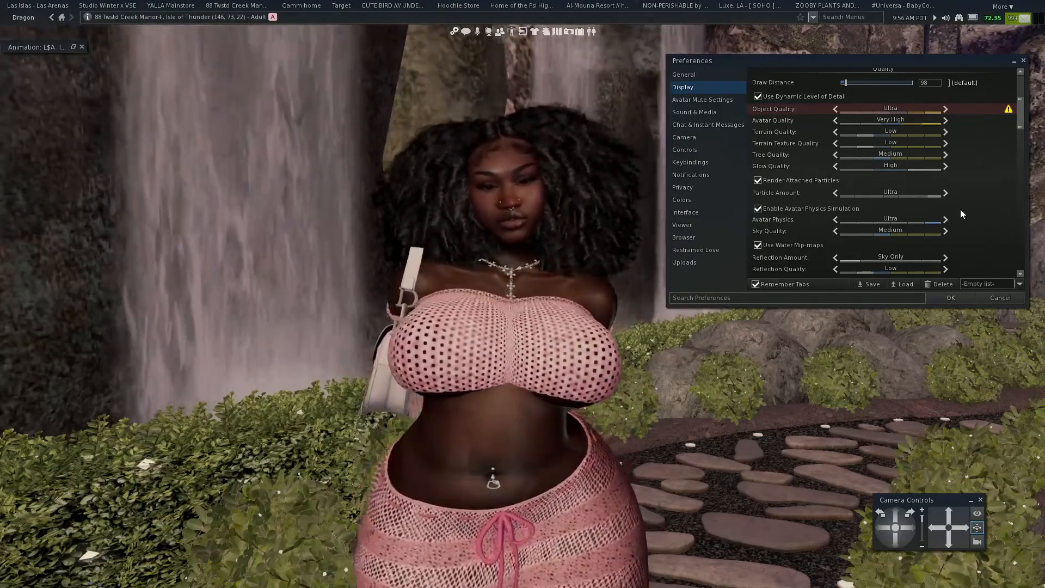
# - Set Sky Quality to High in the display quality settings
pyautogui.scroll(-2, 960, 209)
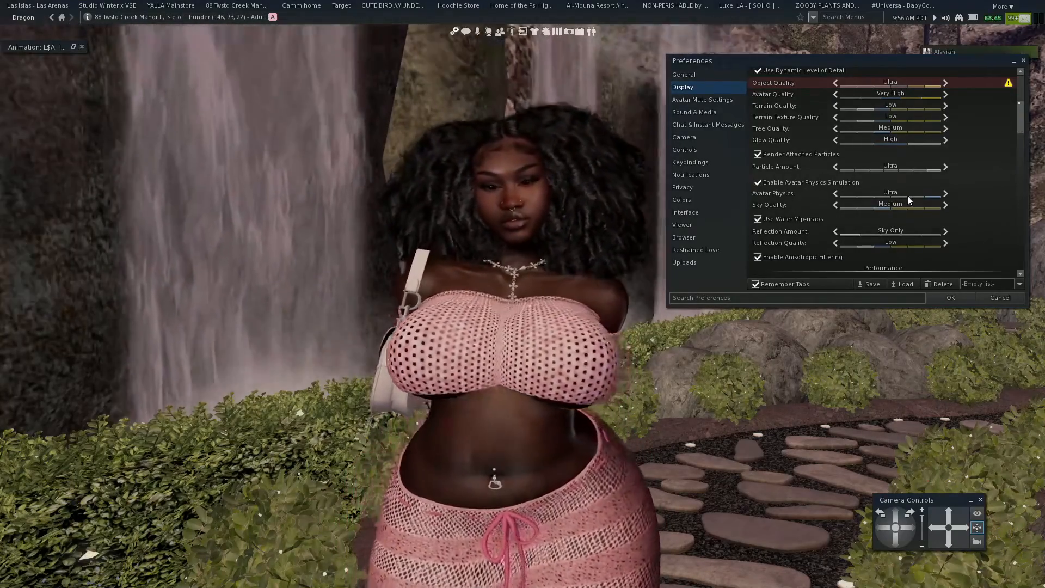
pyautogui.moveTo(945, 18)
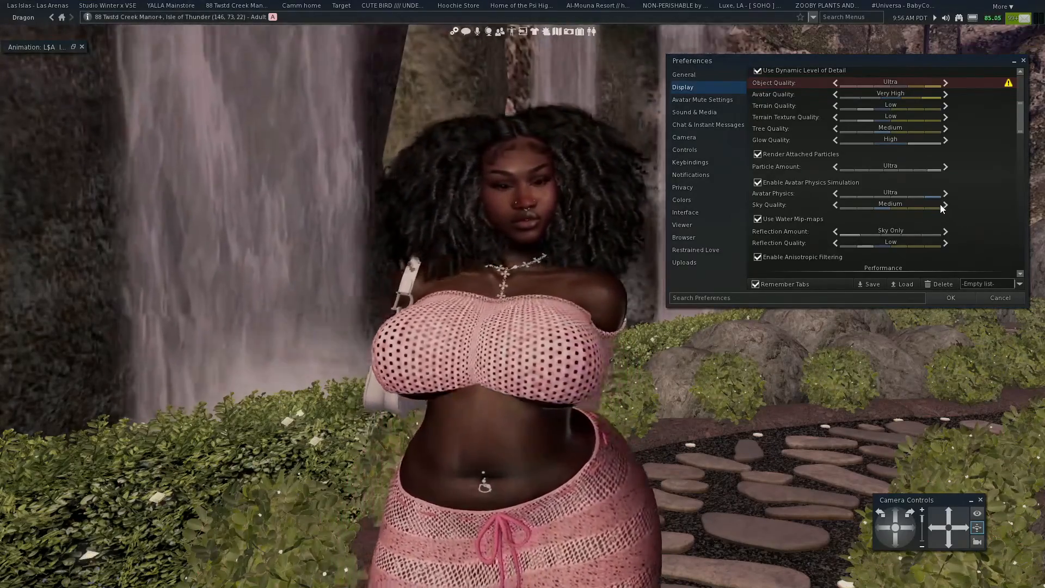
pyautogui.click(946, 205)
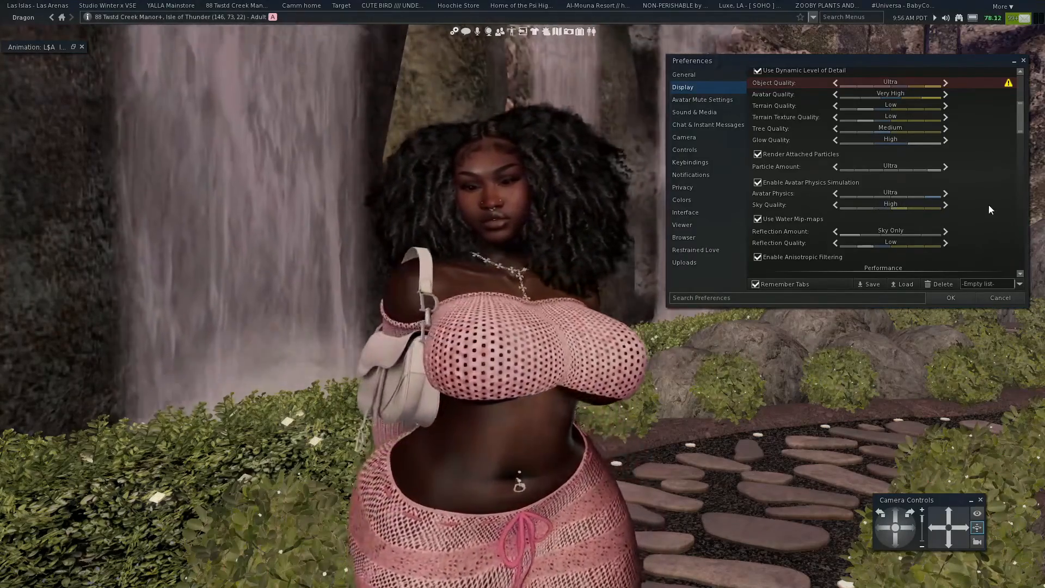
# - Set Reflection Amount to Everything and Reflection Quality to High
pyautogui.scroll(-2, 989, 209)
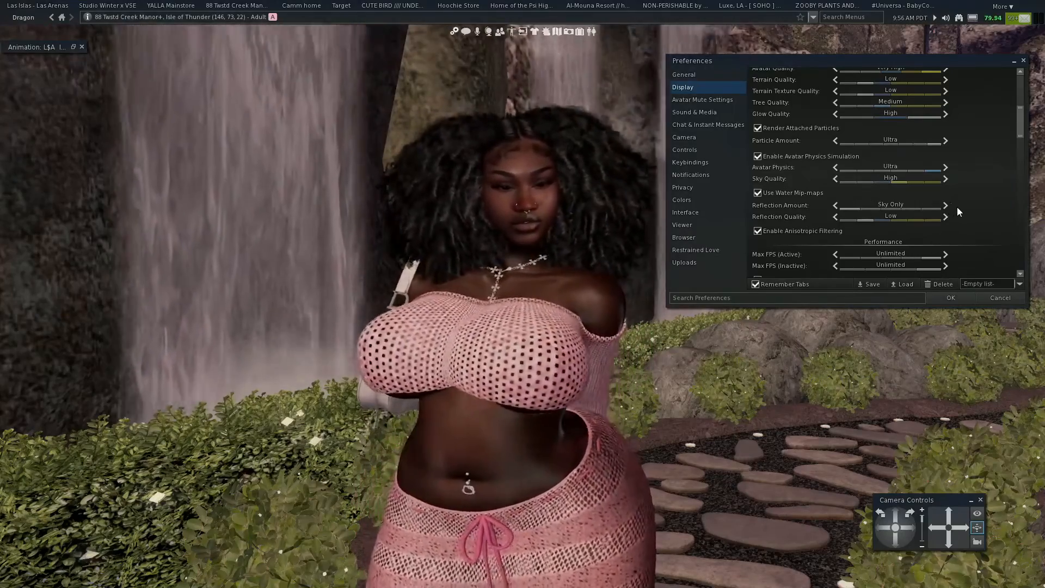
pyautogui.click(946, 205)
pyautogui.click(946, 205)
pyautogui.click(946, 204)
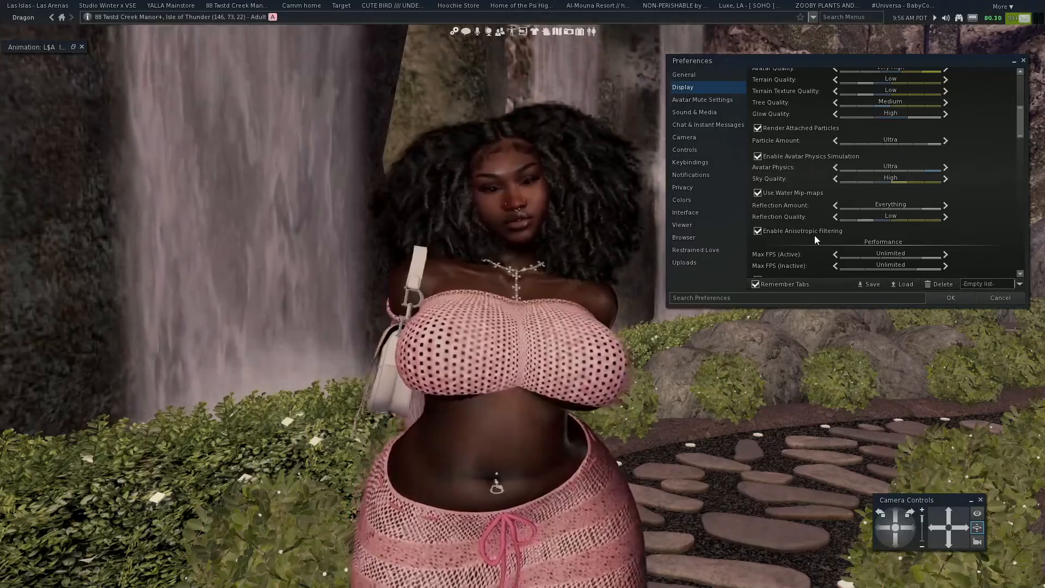
pyautogui.click(949, 217)
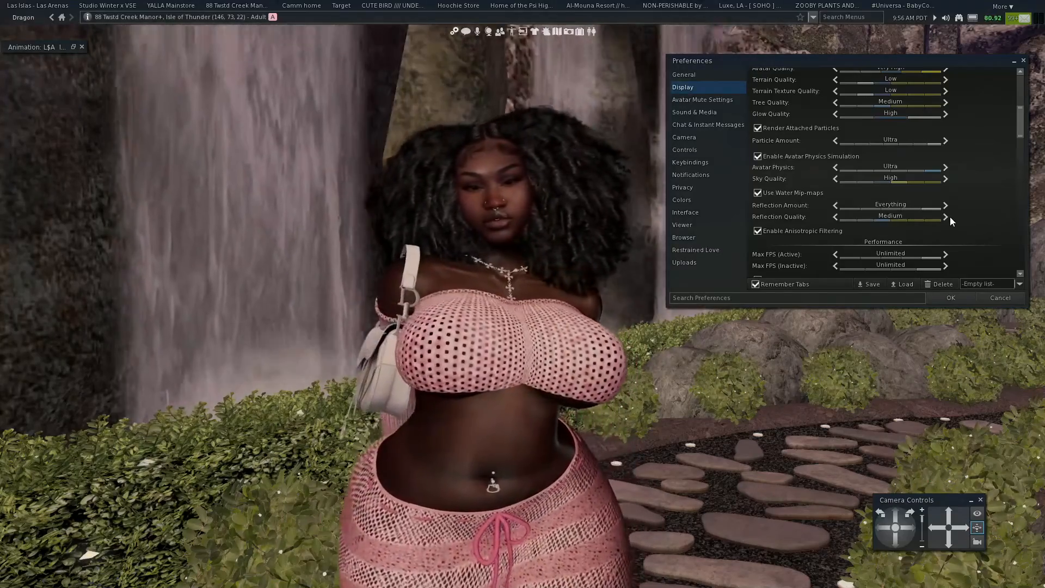
pyautogui.click(949, 217)
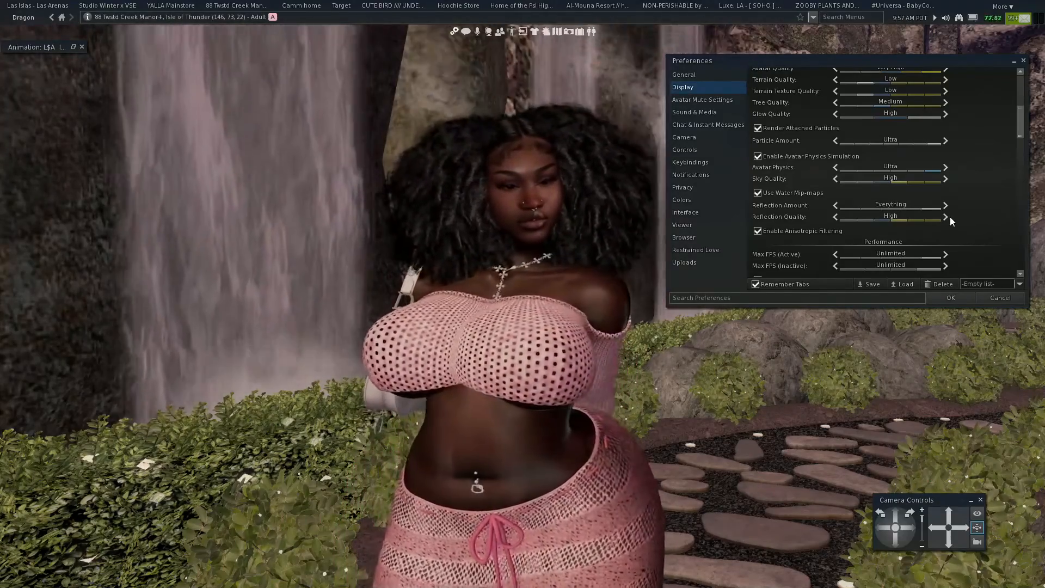
# - Set Shadows to Sun, Moon and Projectors and the Closeup shadow resolution to Very High (4096x)
pyautogui.scroll(-5, 952, 194)
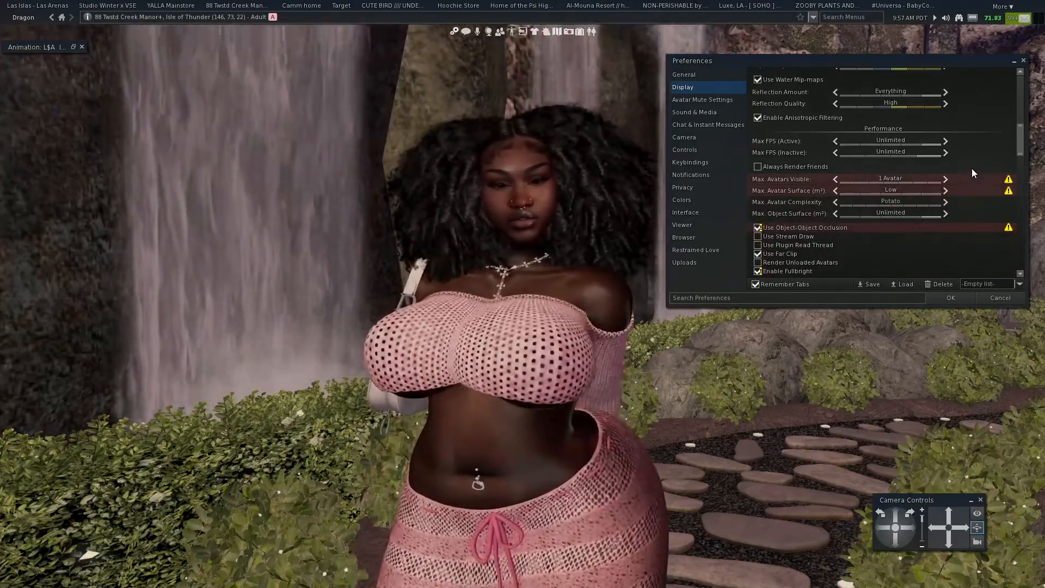
pyautogui.scroll(-1, 872, 102)
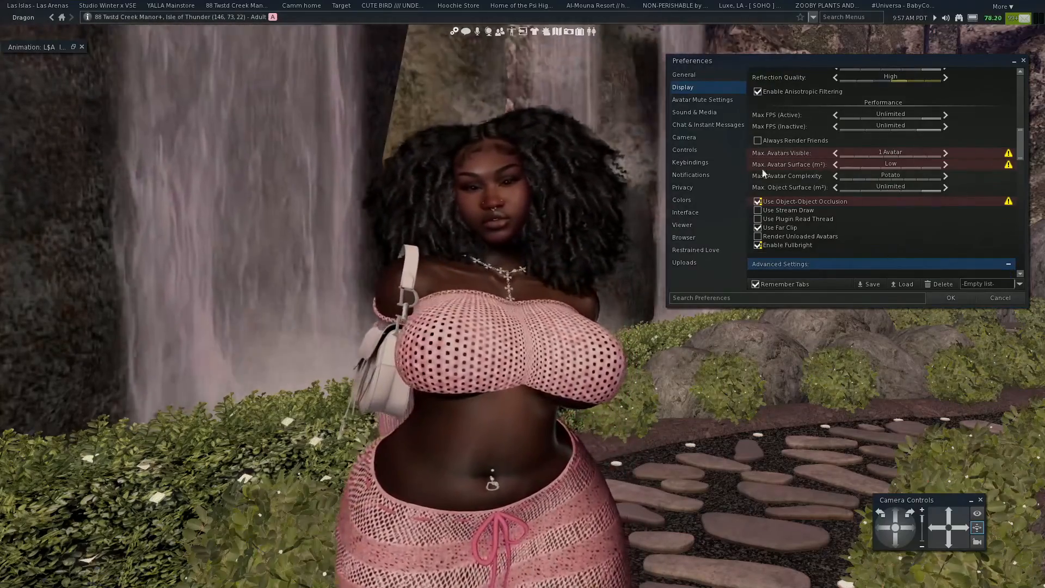
pyautogui.scroll(-2, 963, 182)
pyautogui.scroll(-10, 962, 182)
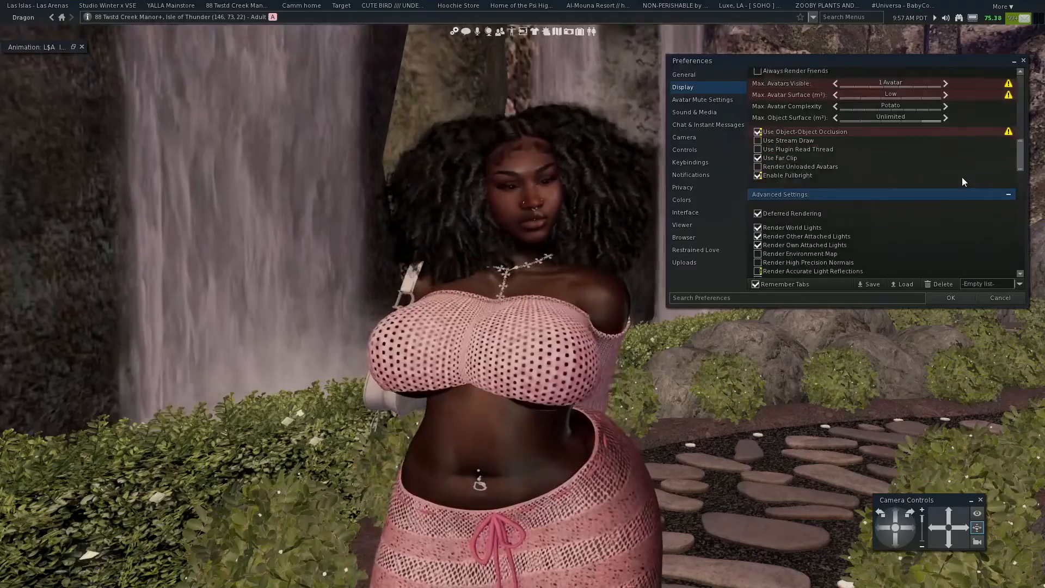
pyautogui.scroll(-4, 953, 140)
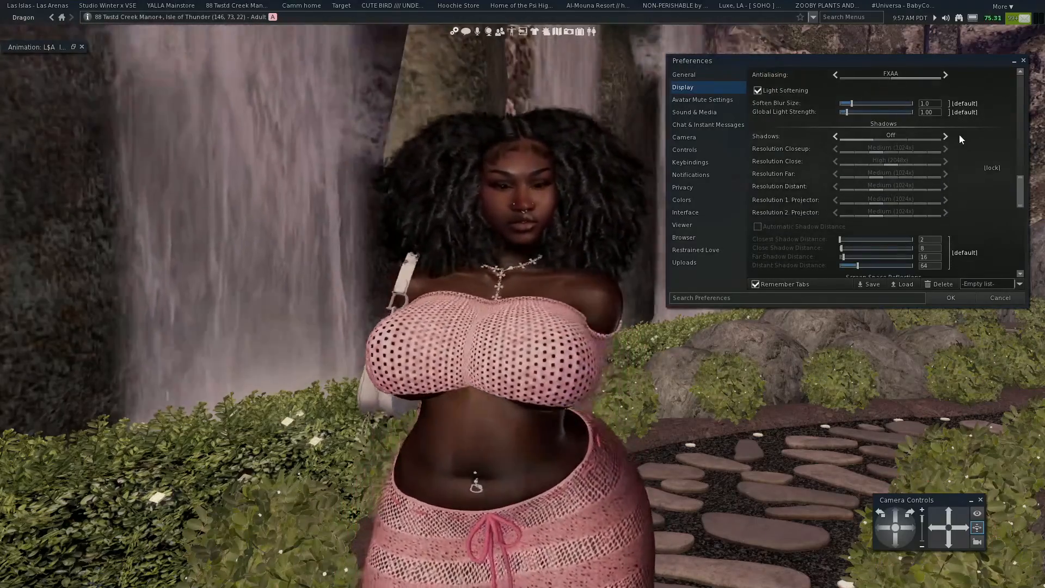
pyautogui.click(946, 136)
pyautogui.click(945, 137)
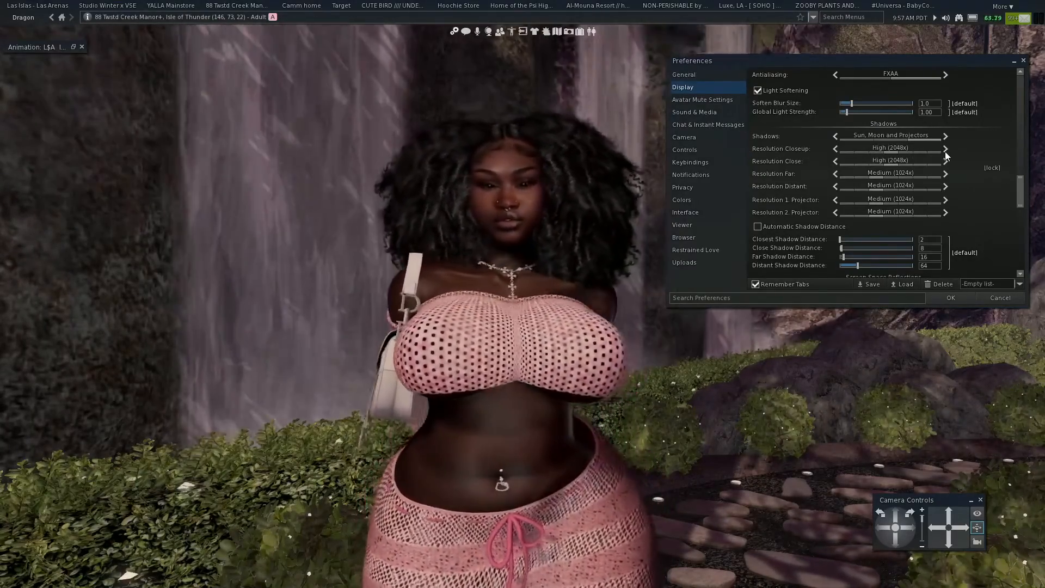
pyautogui.click(946, 149)
pyautogui.click(946, 149)
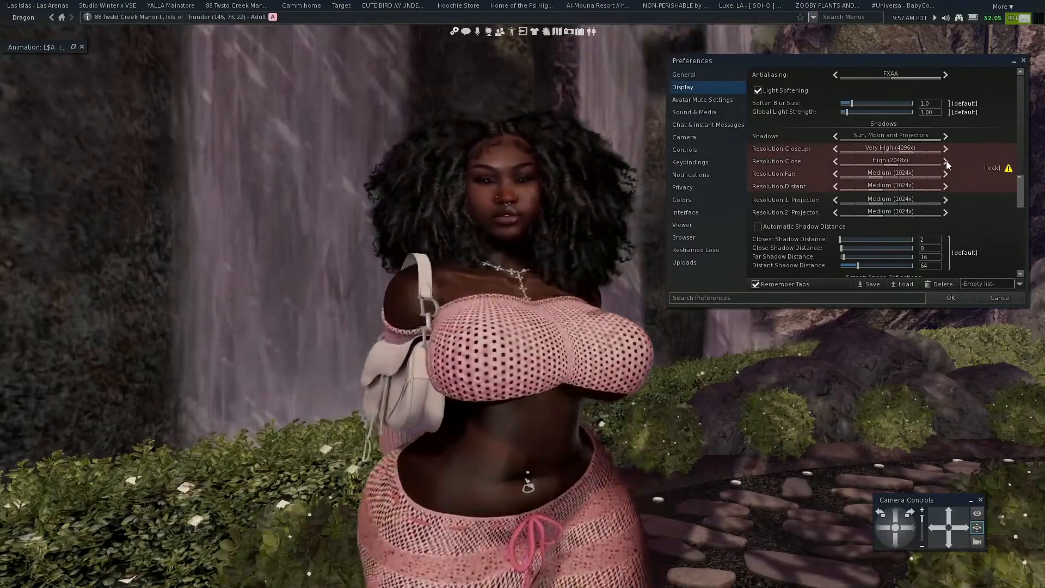
# - Set the Close, Far and Distant shadow resolutions to Very High (4096x)
pyautogui.click(945, 161)
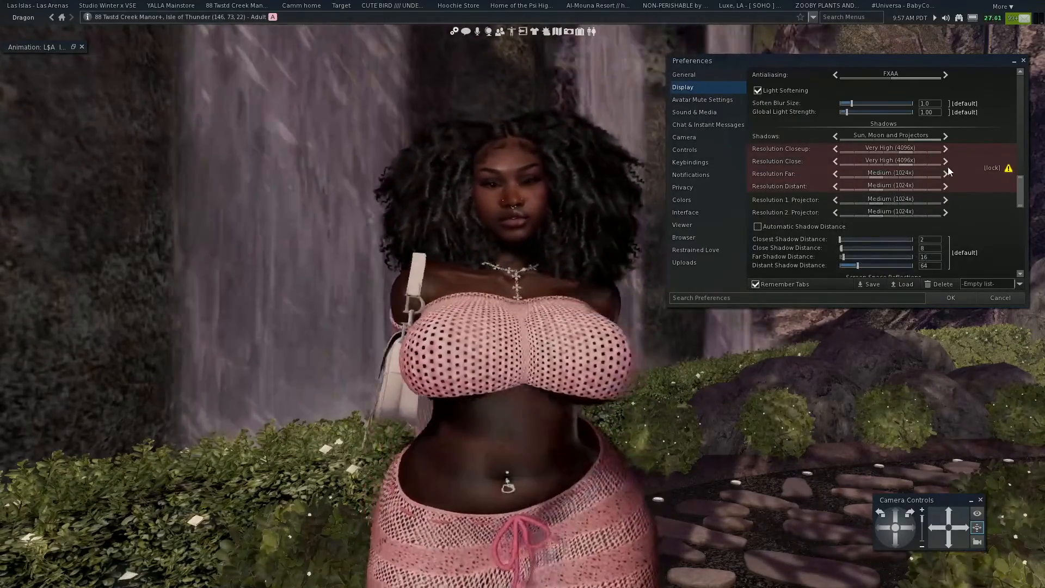
pyautogui.click(946, 174)
pyautogui.click(946, 173)
pyautogui.click(946, 186)
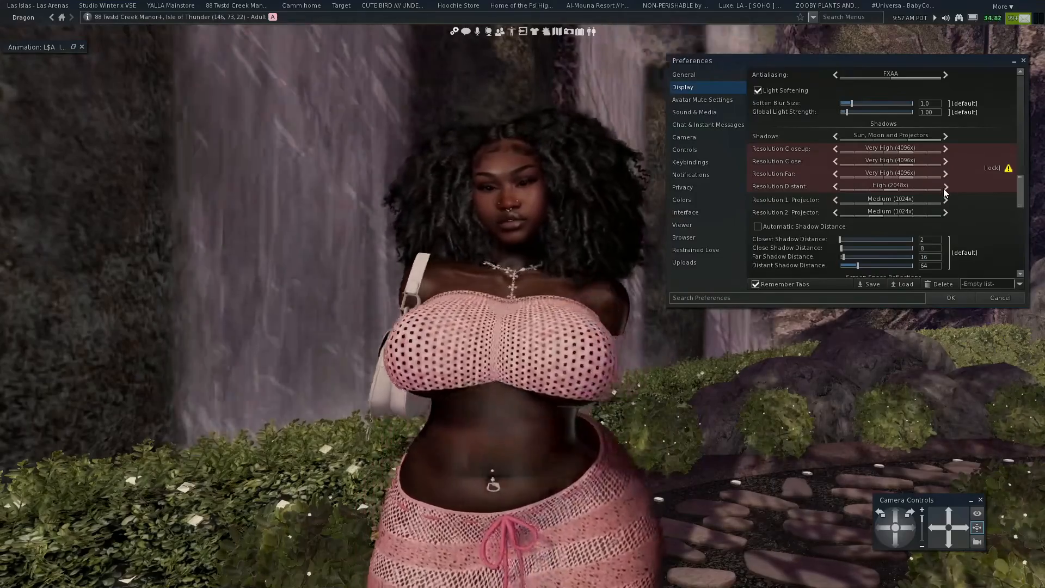
pyautogui.click(945, 187)
# - Set both projector shadow resolutions to Very High (4096x), dismissing the performance warning
pyautogui.click(945, 200)
pyautogui.click(945, 200)
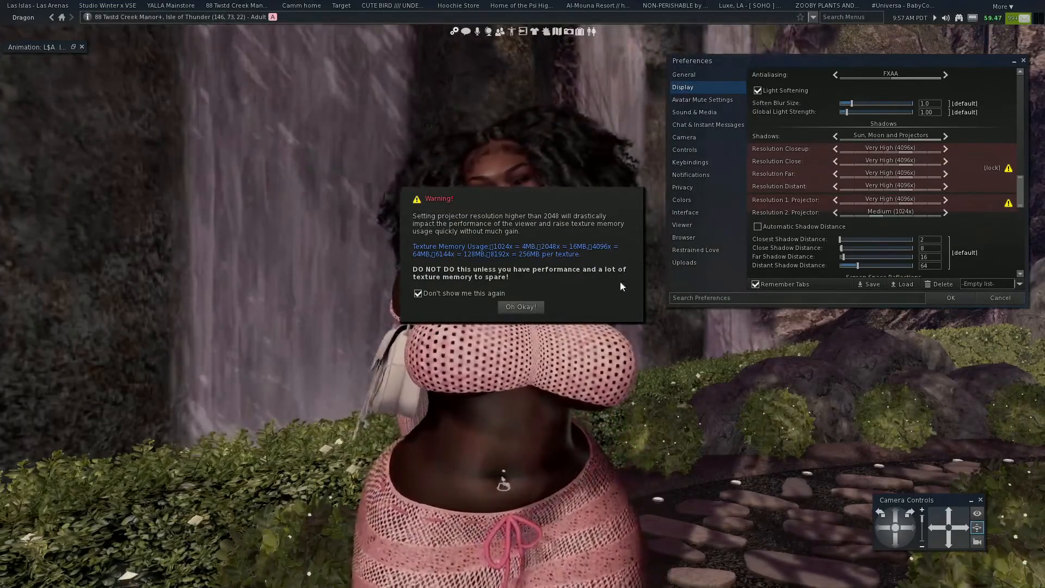
pyautogui.click(521, 307)
pyautogui.click(946, 212)
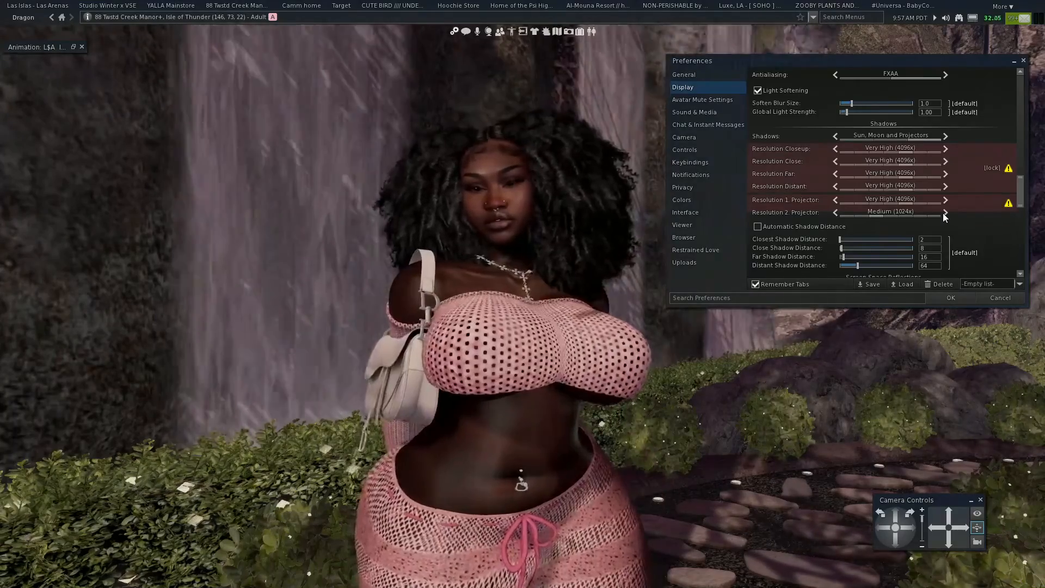
pyautogui.click(945, 212)
# - Try Automatic Shadow Distance in the shadow settings and switch it back off
pyautogui.scroll(-3, 947, 199)
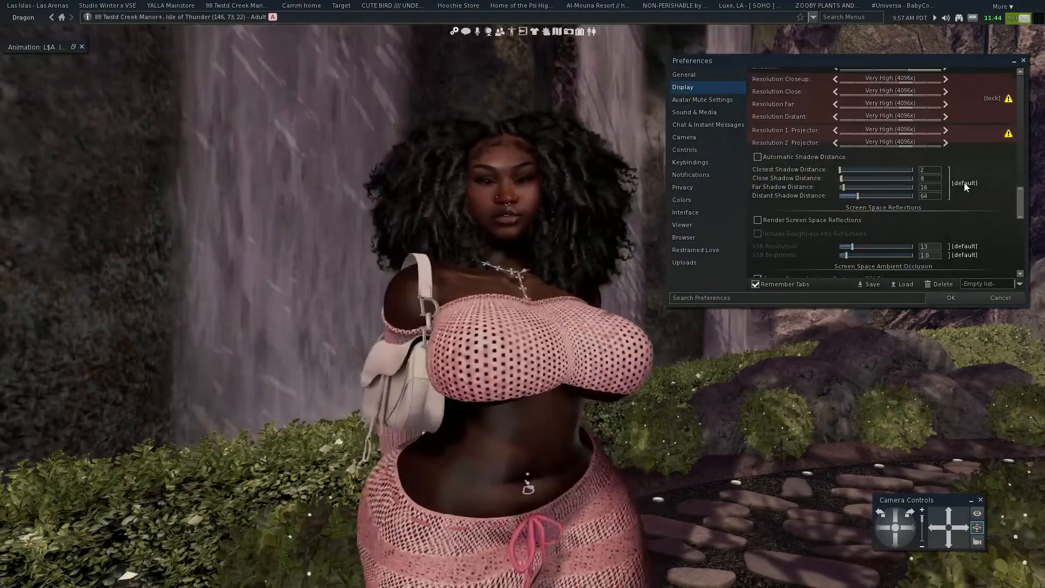
pyautogui.click(779, 157)
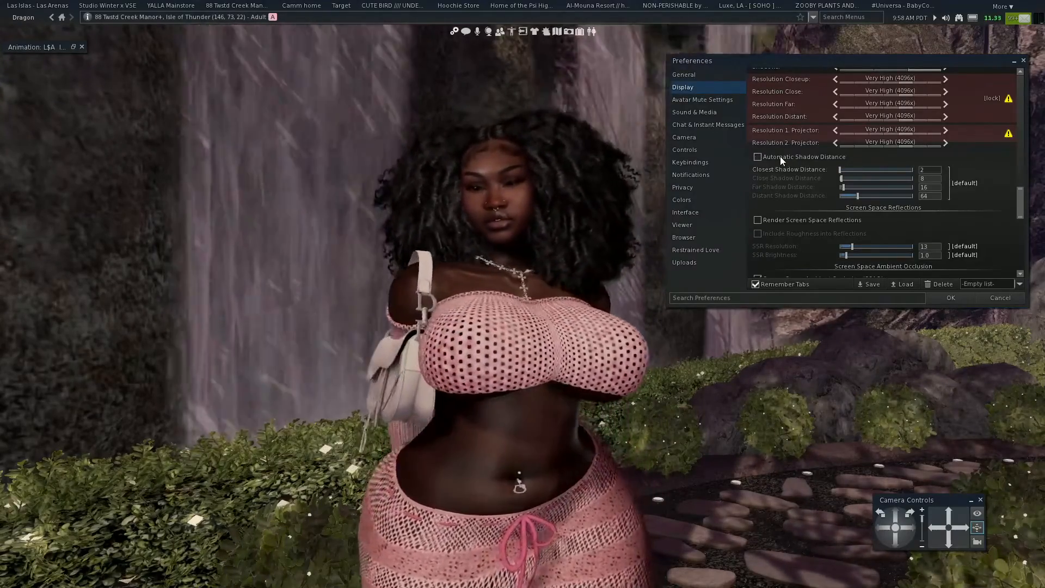
pyautogui.click(758, 156)
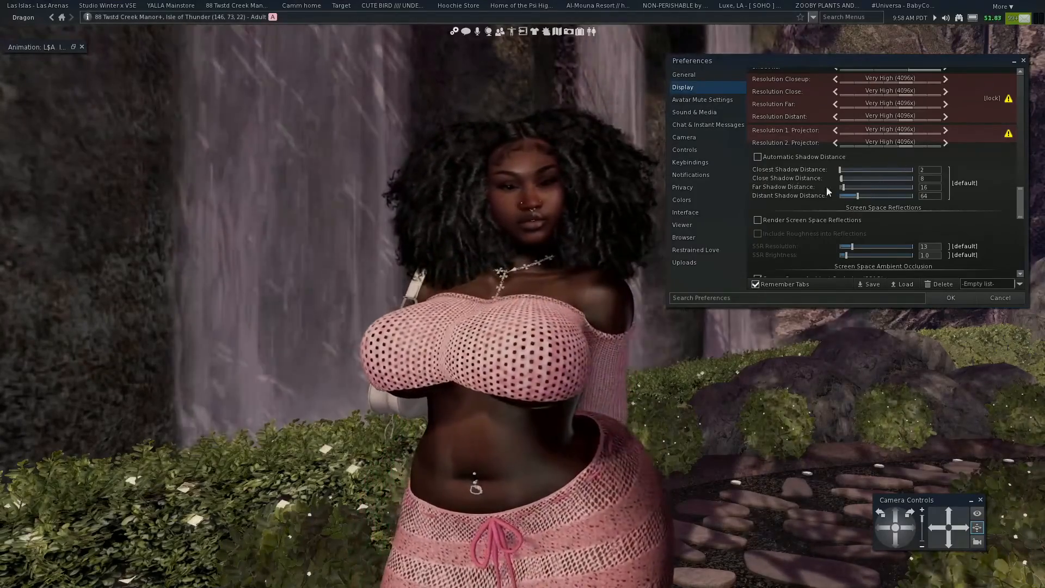
# - Enable Render Screen Space Reflections and Include Roughness into Reflections
pyautogui.scroll(-3, 880, 176)
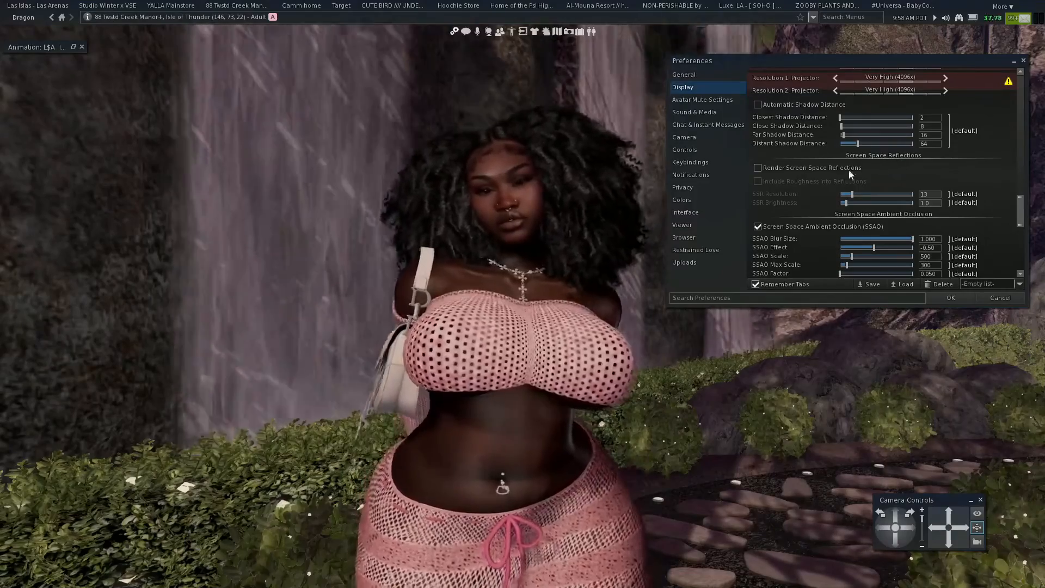
pyautogui.click(797, 169)
pyautogui.click(775, 182)
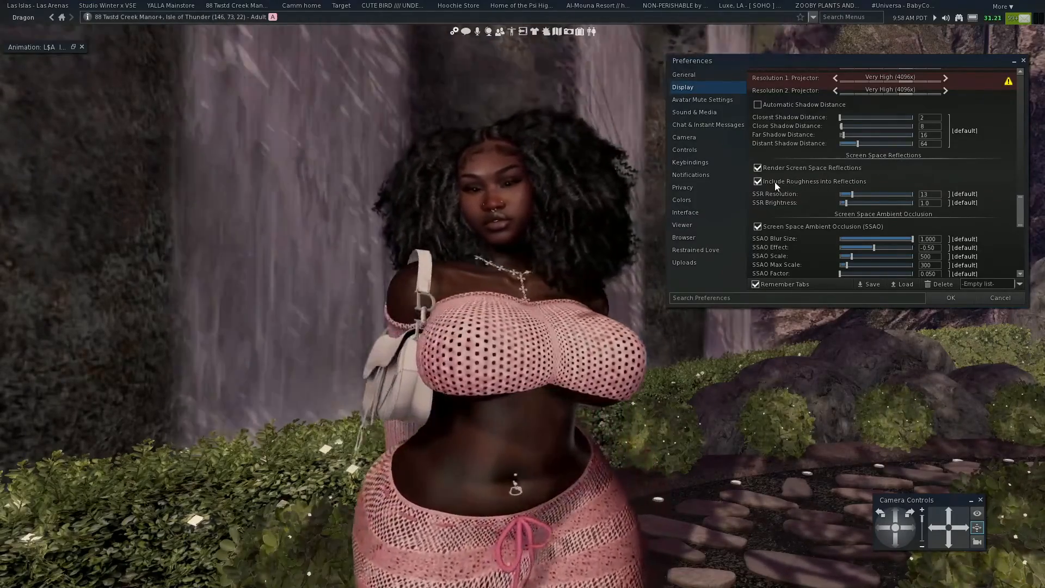
# - Set the SSR Resolution to 63 and the SSR Brightness to 9.3
pyautogui.click(910, 194)
pyautogui.click(904, 202)
pyautogui.moveTo(914, 201)
pyautogui.mouseDown()
pyautogui.moveTo(867, 204)
pyautogui.moveTo(898, 201)
pyautogui.mouseUp()
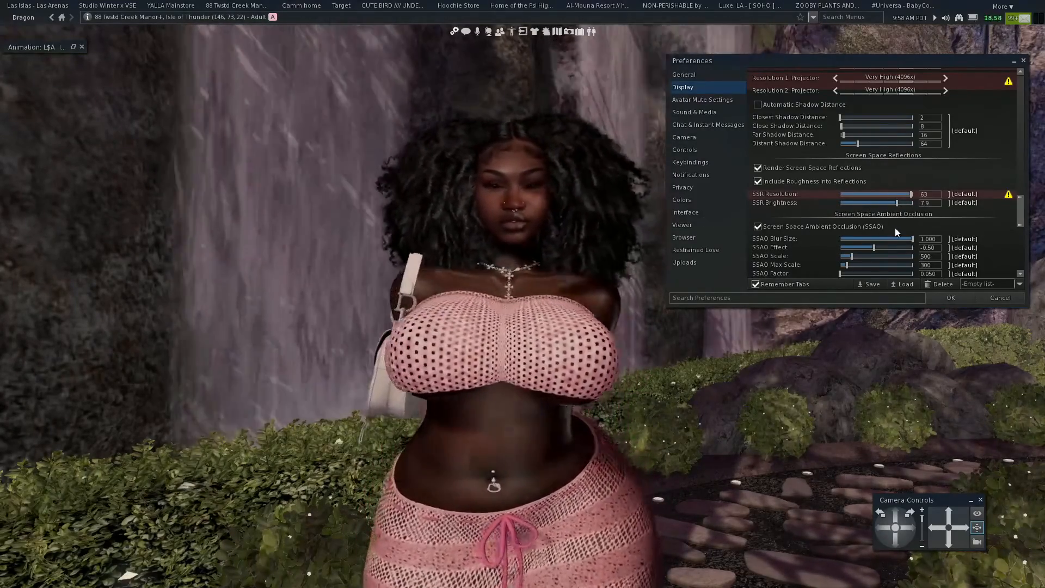
pyautogui.moveTo(897, 203); pyautogui.dragTo(908, 204)
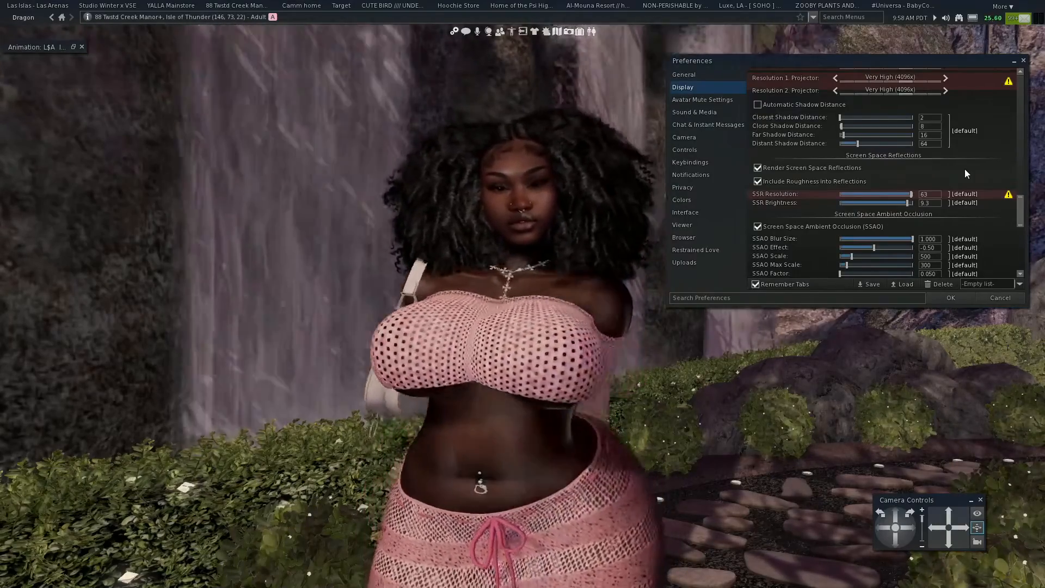
# - Set the SSAO Effect to -3.43 and enable Depth of Field together with High Quality Depth of Field
pyautogui.scroll(-3, 964, 169)
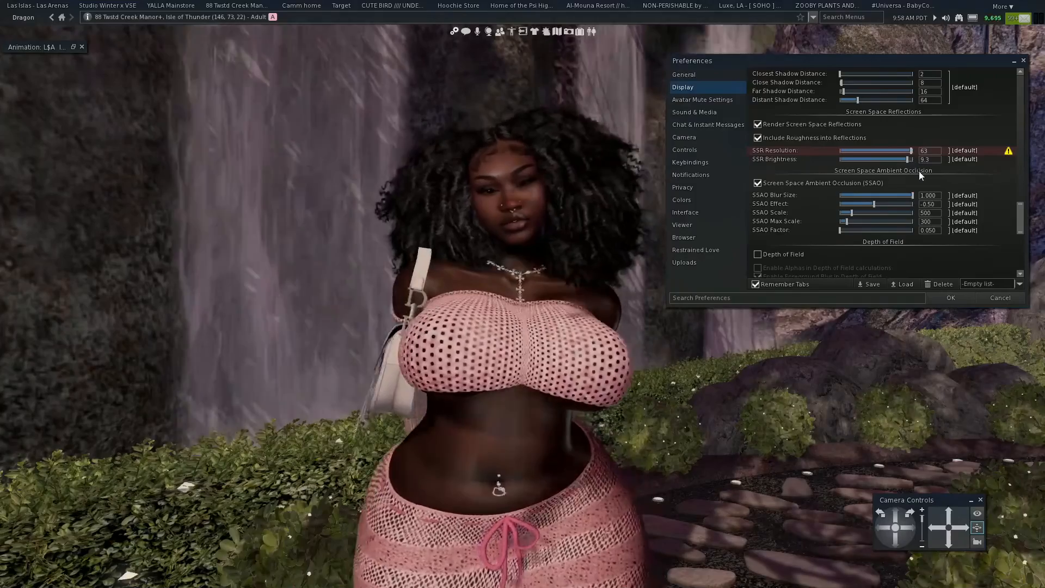
pyautogui.moveTo(871, 205)
pyautogui.mouseDown()
pyautogui.moveTo(853, 206)
pyautogui.moveTo(901, 203)
pyautogui.moveTo(824, 191)
pyautogui.moveTo(910, 199)
pyautogui.moveTo(860, 204)
pyautogui.moveTo(986, 199)
pyautogui.moveTo(841, 210)
pyautogui.moveTo(879, 217)
pyautogui.moveTo(854, 210)
pyautogui.moveTo(864, 205)
pyautogui.mouseUp()
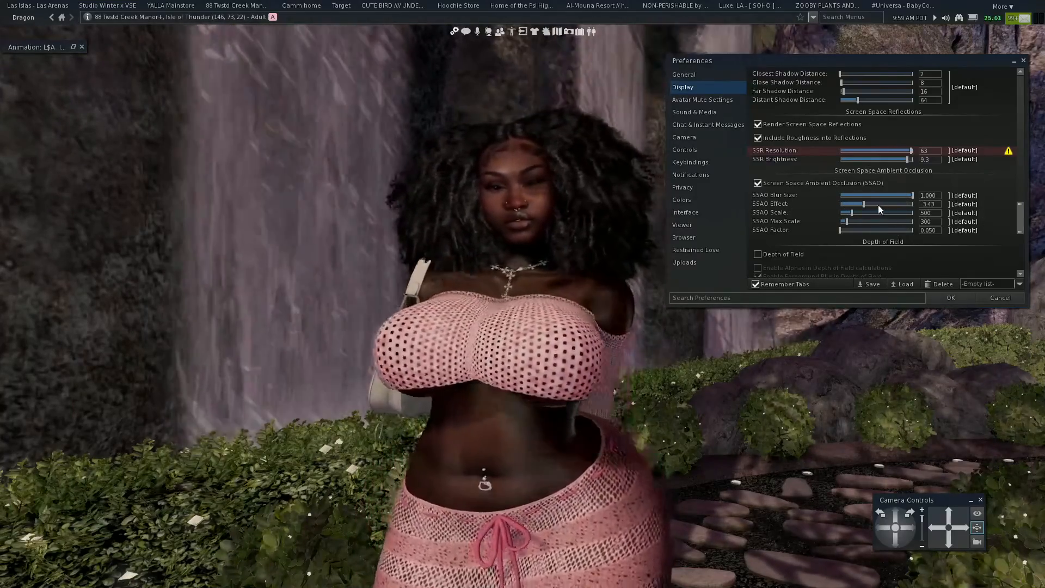
pyautogui.scroll(-3, 817, 207)
pyautogui.click(782, 207)
pyautogui.scroll(-2, 877, 156)
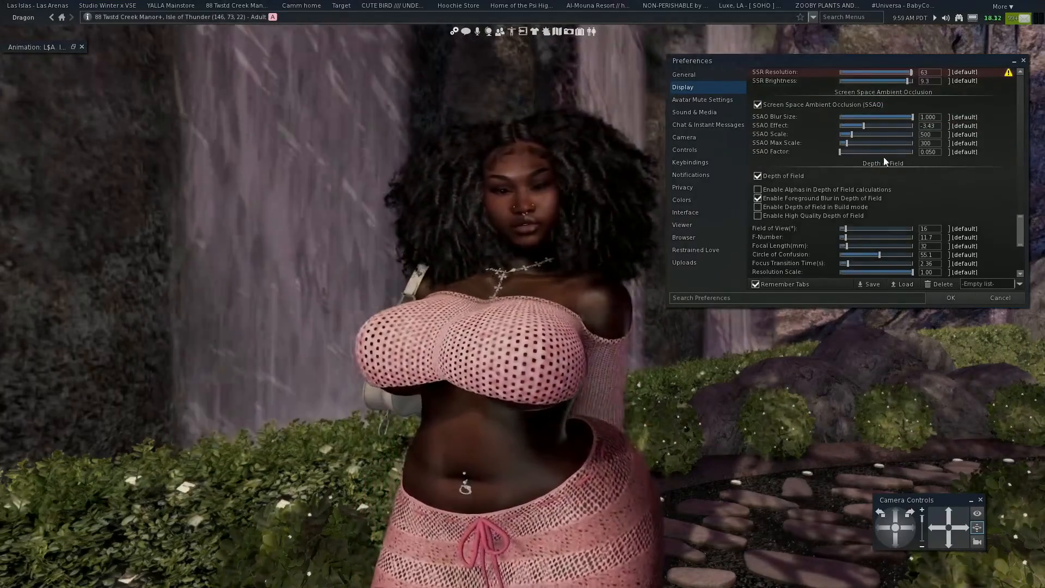
pyautogui.scroll(-2, 883, 155)
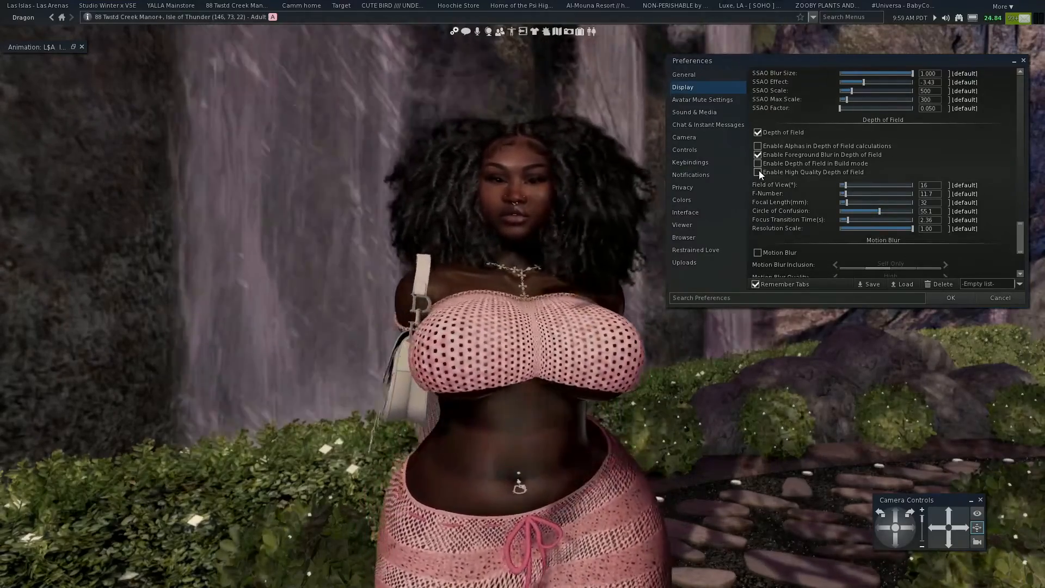
pyautogui.click(759, 171)
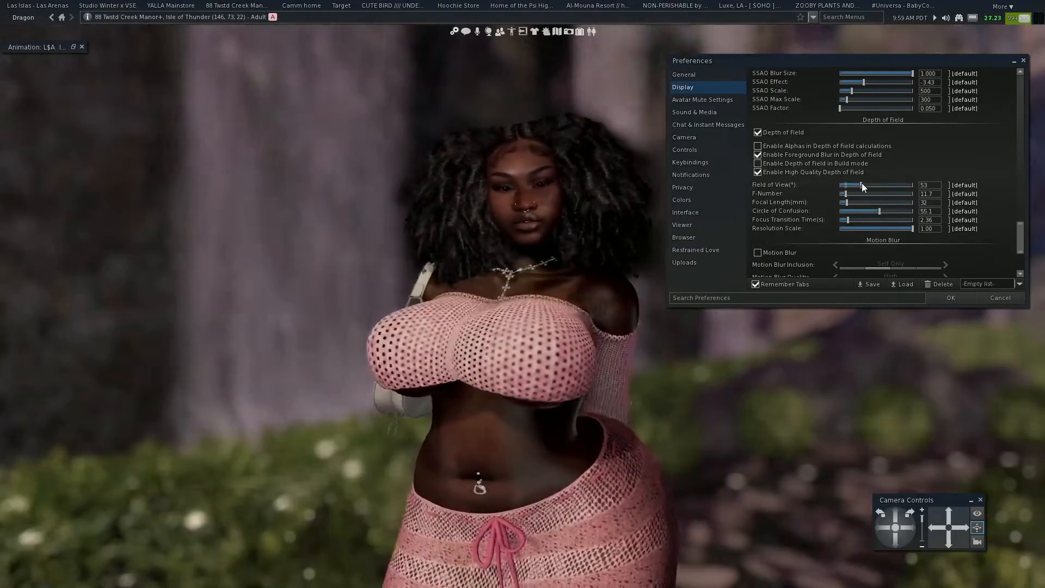
# - Adjust the depth of field's Field of View and settle on 8
pyautogui.click(852, 185)
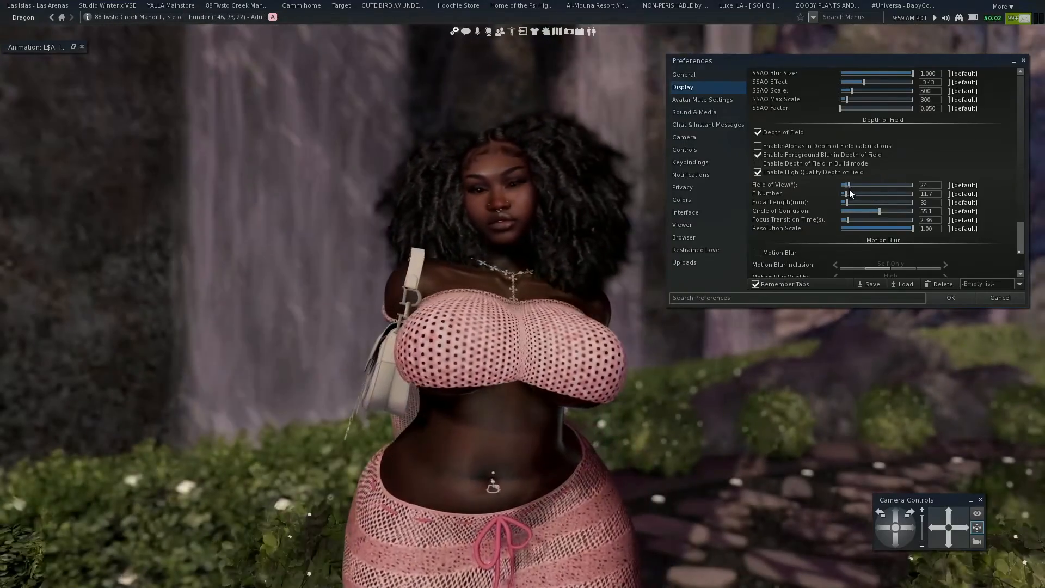
pyautogui.click(844, 187)
pyautogui.moveTo(844, 188); pyautogui.dragTo(843, 188)
# - Enable Motion Blur and set its inclusion to Everything
pyautogui.scroll(-6, 856, 165)
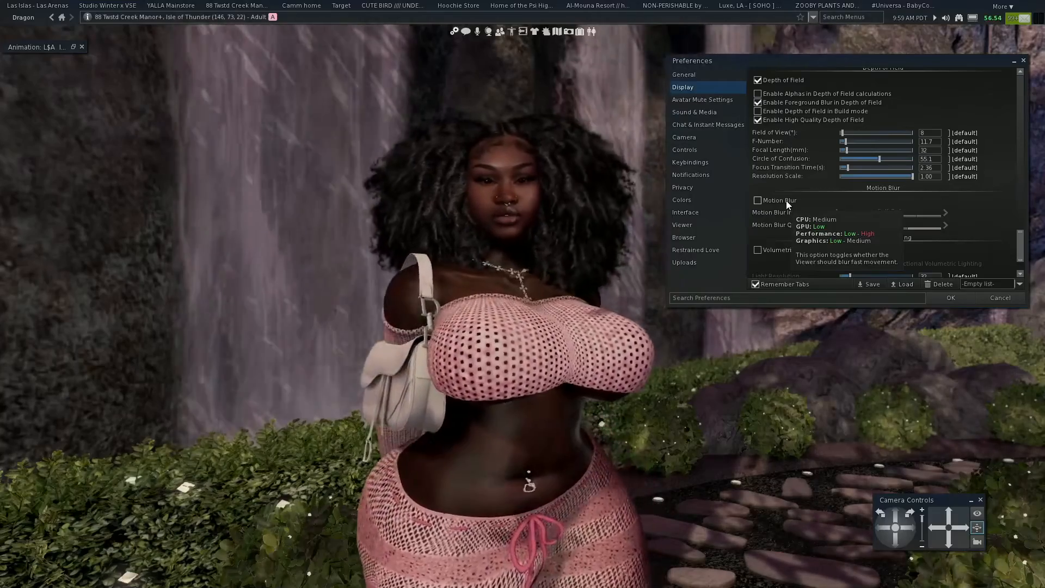
pyautogui.click(786, 200)
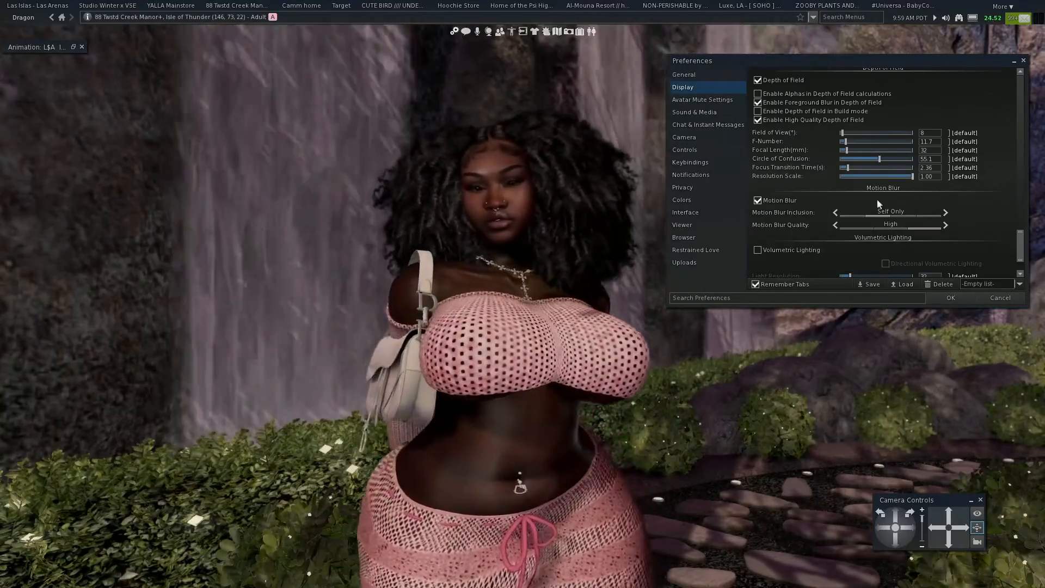
pyautogui.click(945, 213)
pyautogui.click(946, 212)
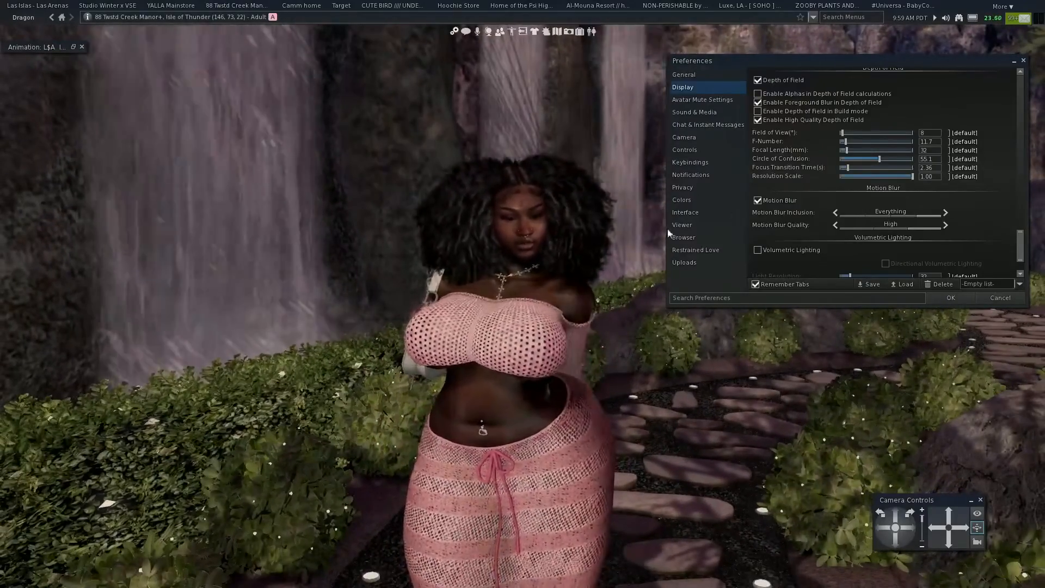
# - Enable Volumetric Lighting with Light Resolution 103, Light Brightness 18.81 and Light Brightness Falloff 48.6
pyautogui.scroll(-3, 821, 205)
pyautogui.moveTo(798, 211)
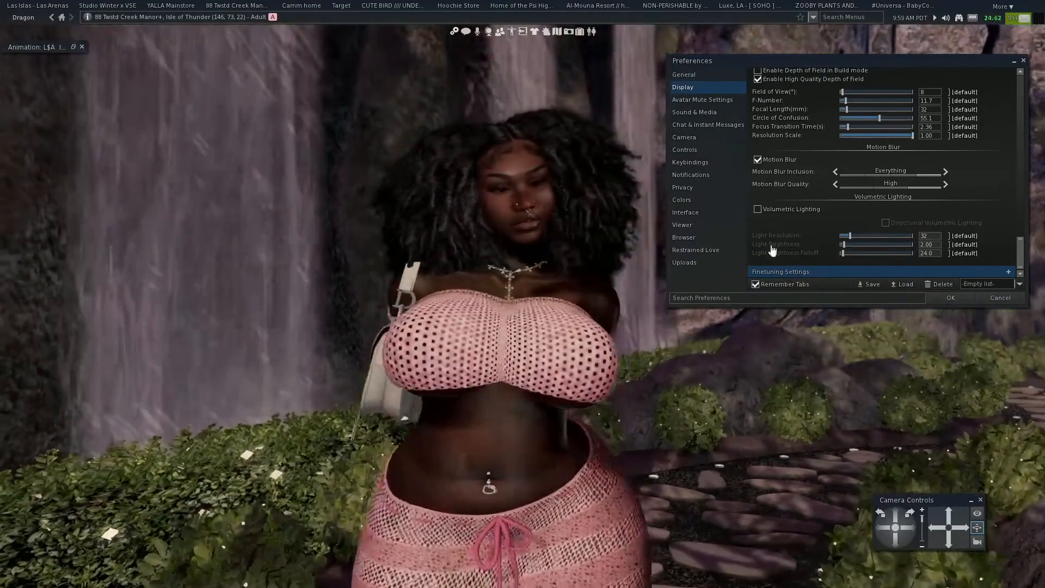
pyautogui.click(806, 210)
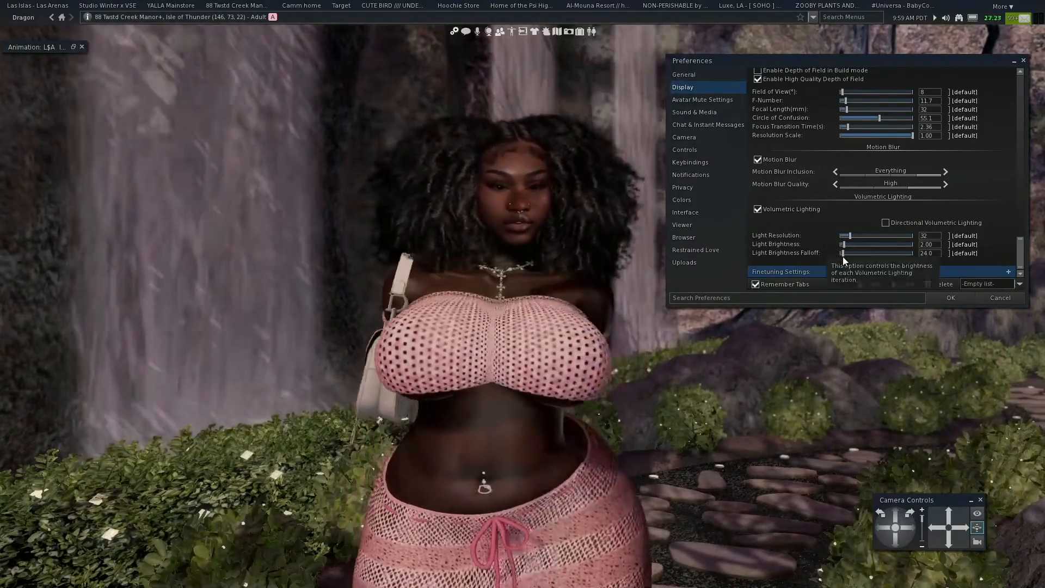
pyautogui.moveTo(843, 253); pyautogui.dragTo(896, 235)
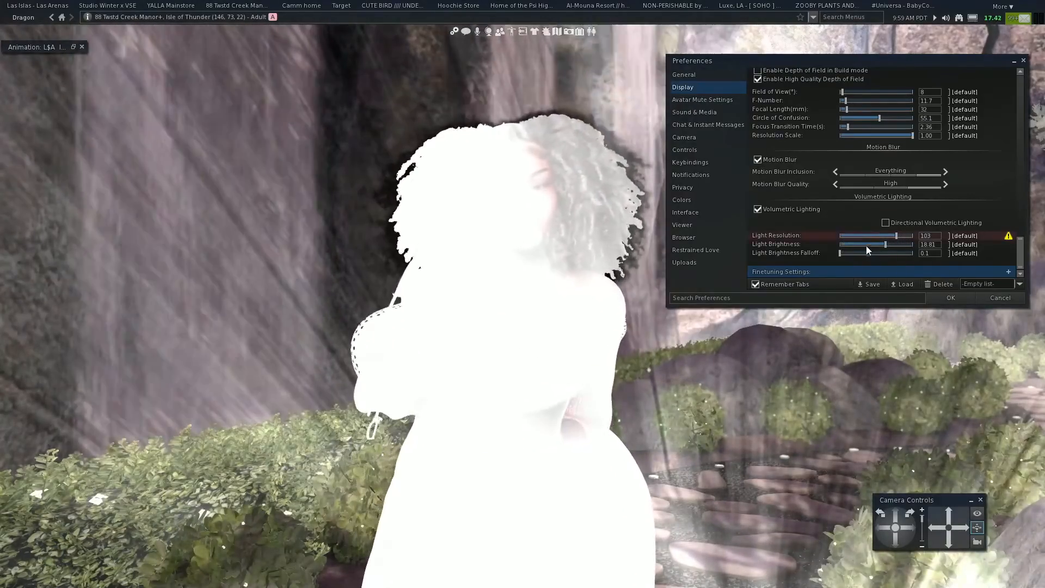
pyautogui.moveTo(841, 257); pyautogui.dragTo(847, 256)
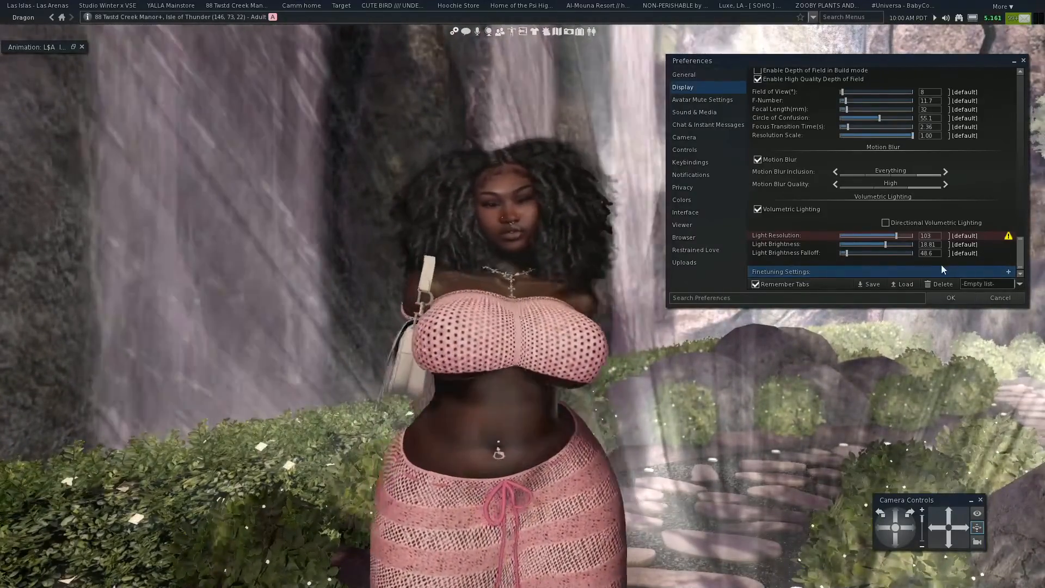
# - Enter fhbdsvgbi as a sample preset name, and close the preferences without keeping the changes
pyautogui.click(988, 283)
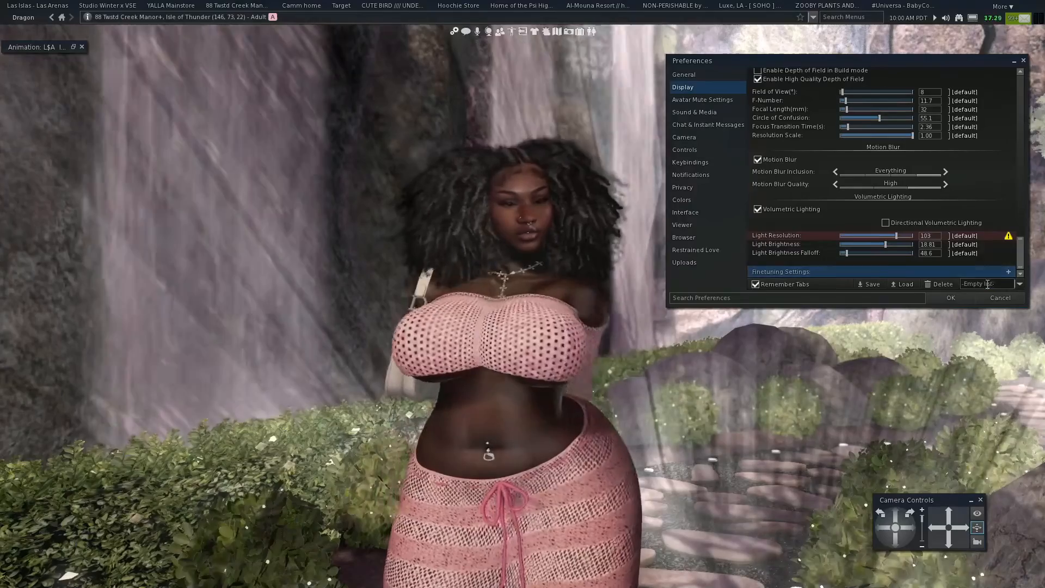
pyautogui.write('fhbdsvgbi')
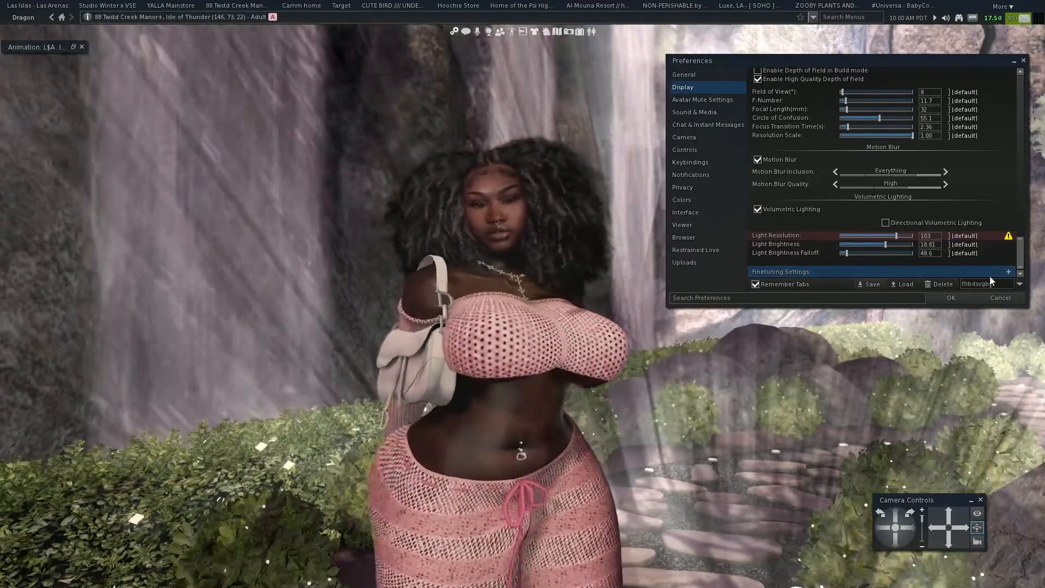
pyautogui.click(1000, 297)
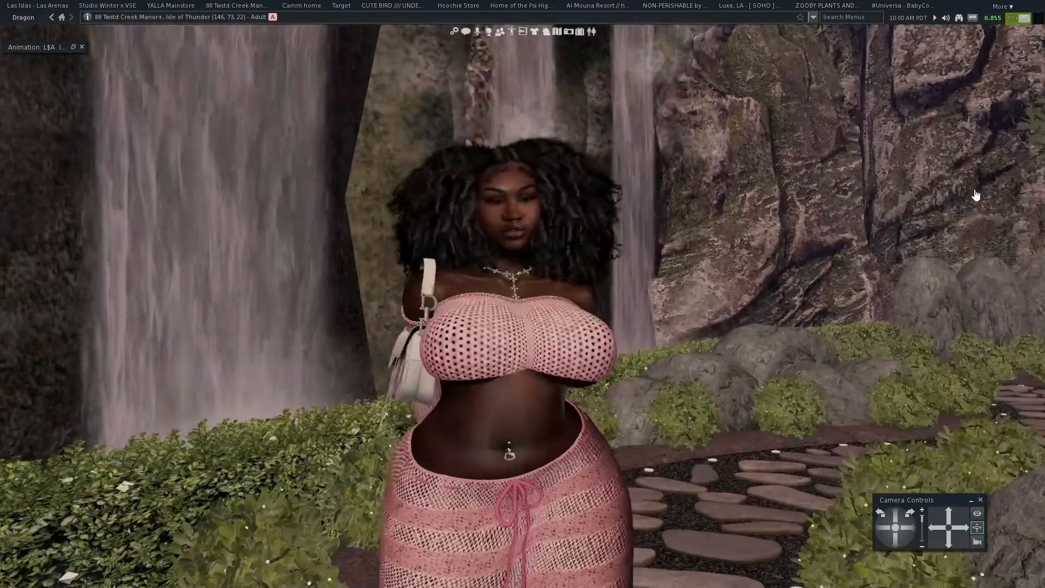
# - Apply the saved Highest Quality graphics preset
pyautogui.moveTo(972, 16)
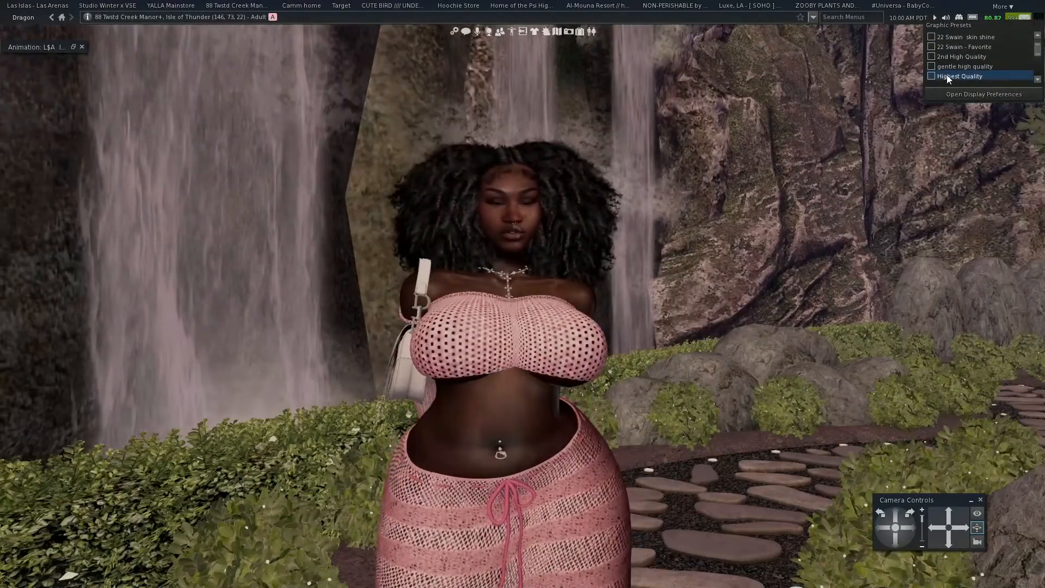
pyautogui.click(958, 77)
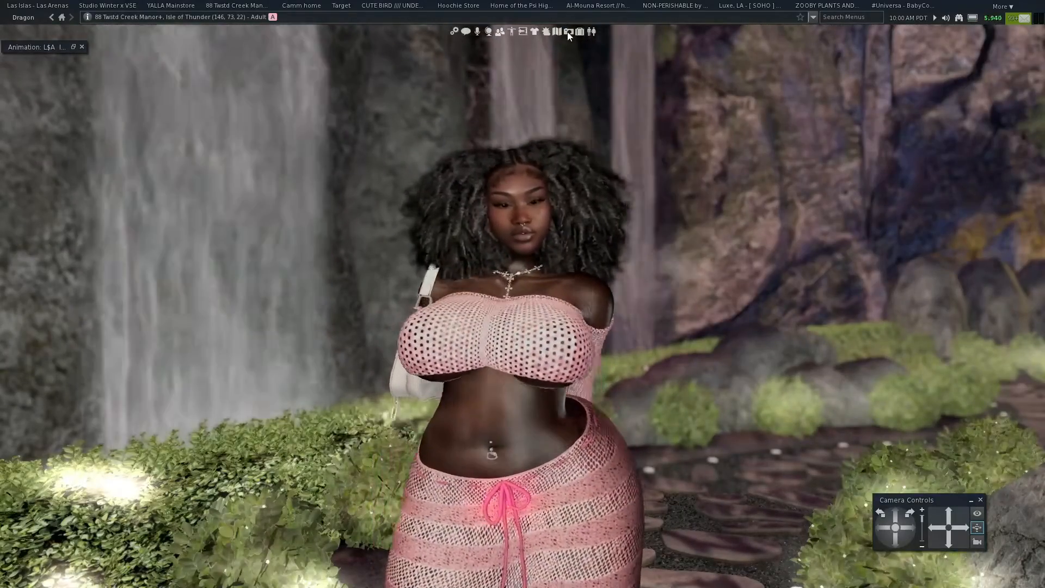
# - Start a snapshot with a custom size of 3000 x 4000 and show its separate preview
pyautogui.click(568, 31)
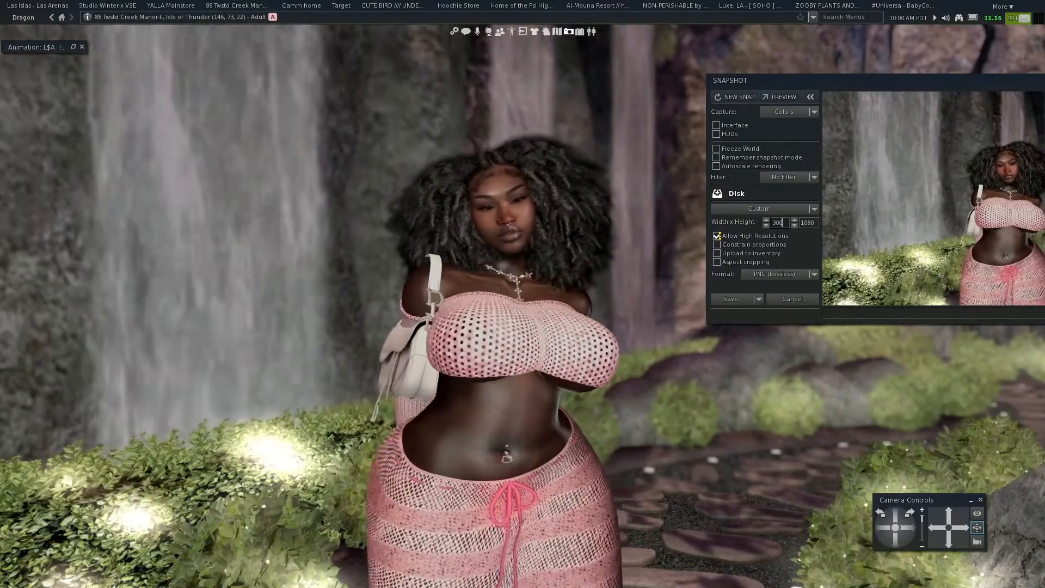
pyautogui.write('3000')
pyautogui.press('Return')
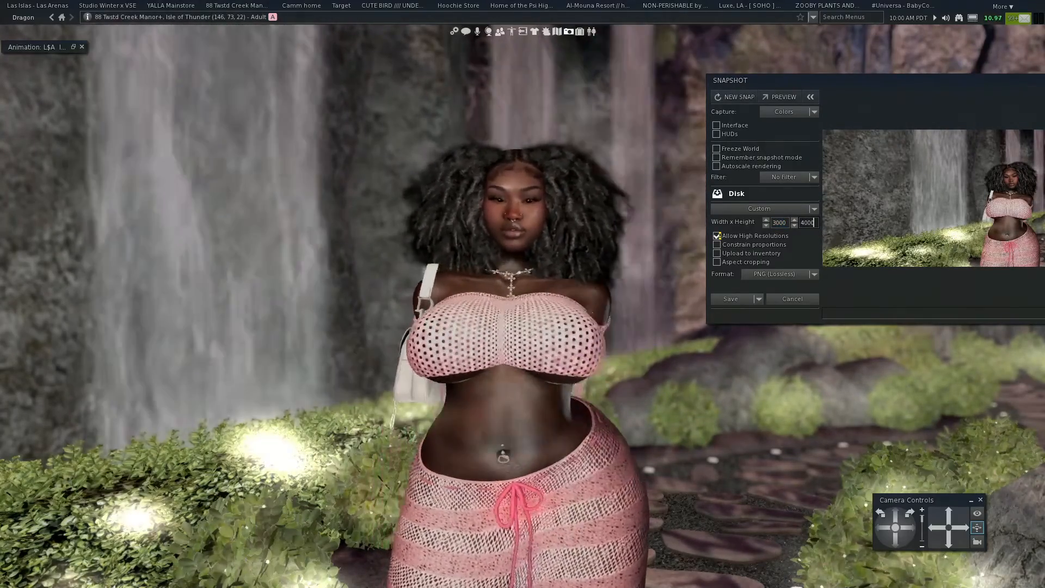
pyautogui.write('4000')
pyautogui.press('Return')
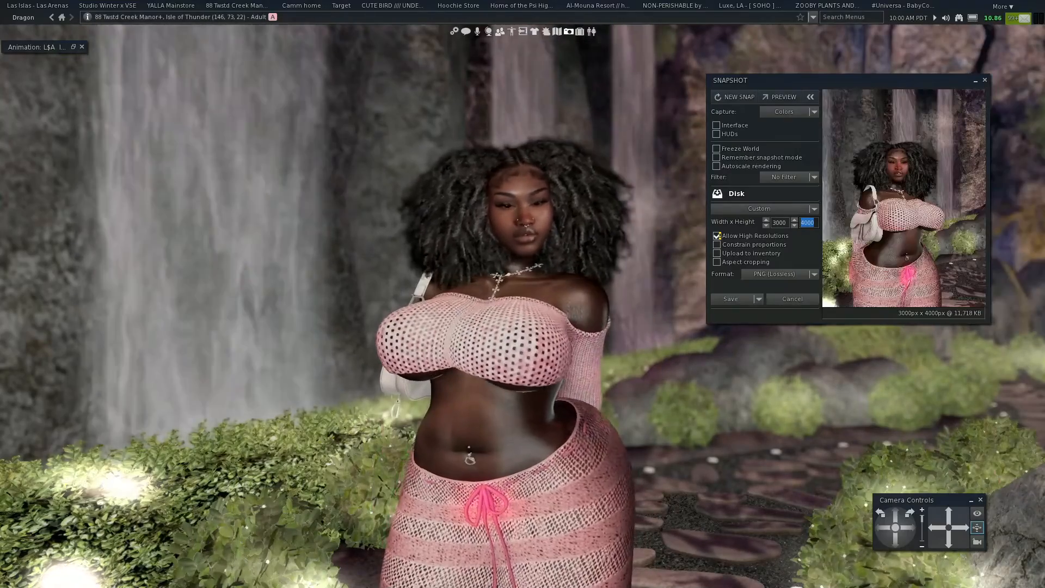
pyautogui.click(784, 97)
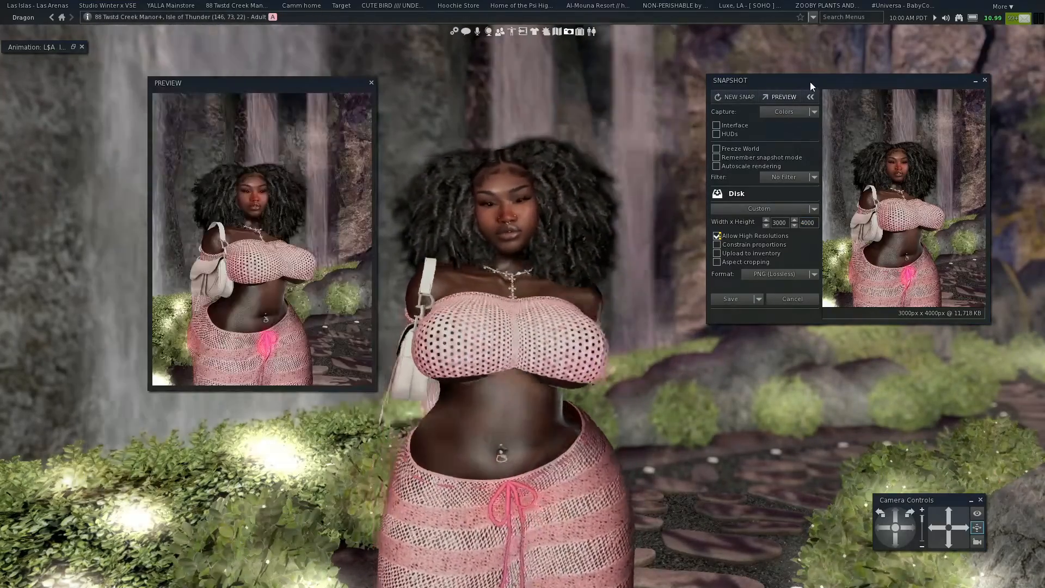
# - Move the Snapshot window aside and open the sidebar of shader toggles and rendering settings
pyautogui.moveTo(885, 81); pyautogui.dragTo(1039, 82)
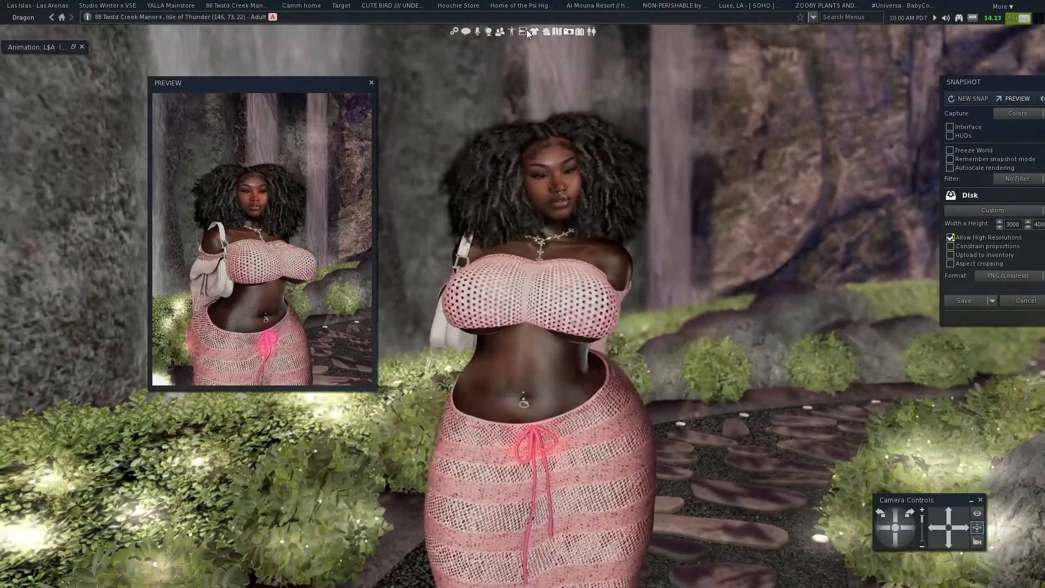
pyautogui.click(525, 31)
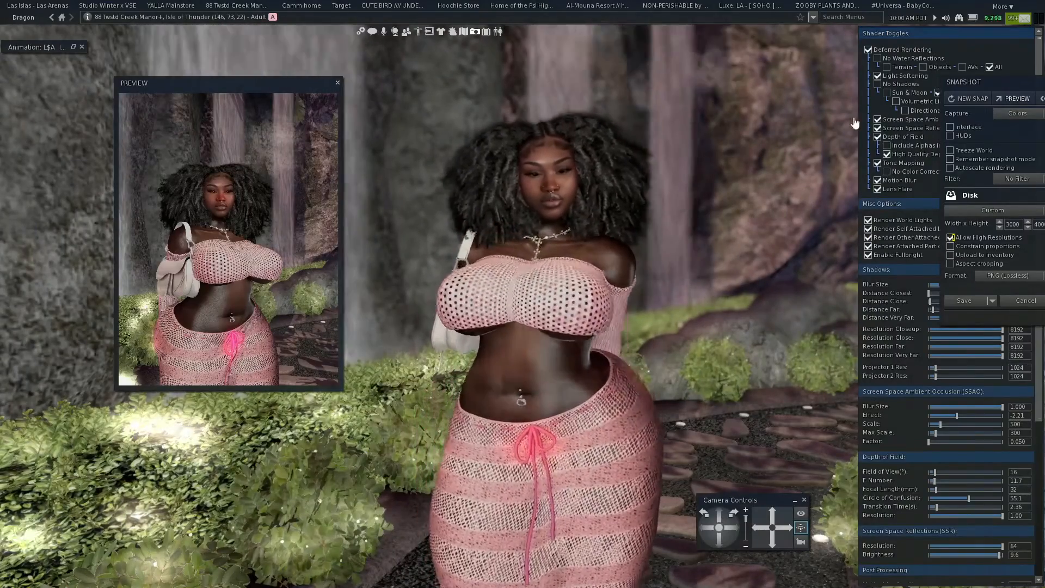
# - Set the SSAO effect to -5.44 and the depth-of-field Field of View to 51
pyautogui.moveTo(948, 416)
pyautogui.mouseDown()
pyautogui.moveTo(939, 416)
pyautogui.moveTo(969, 416)
pyautogui.moveTo(945, 416)
pyautogui.mouseUp()
pyautogui.click(954, 472)
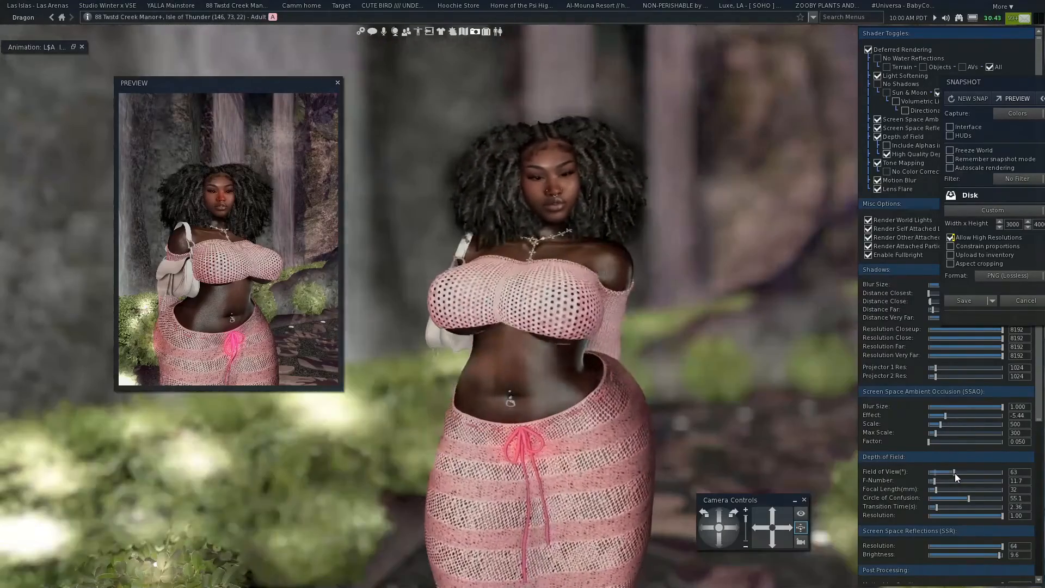
pyautogui.moveTo(954, 472); pyautogui.dragTo(949, 472)
# - Set the post-processing Light Falloff to 14.8, Light Brightness to 15.67 and Light Resolution to 89
pyautogui.scroll(-5, 955, 480)
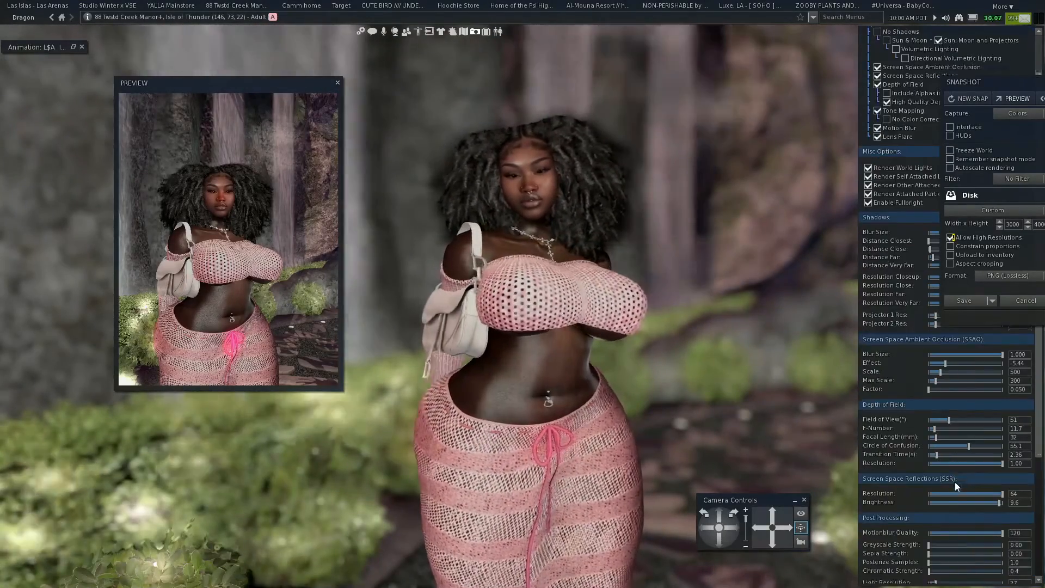
pyautogui.scroll(-5, 952, 480)
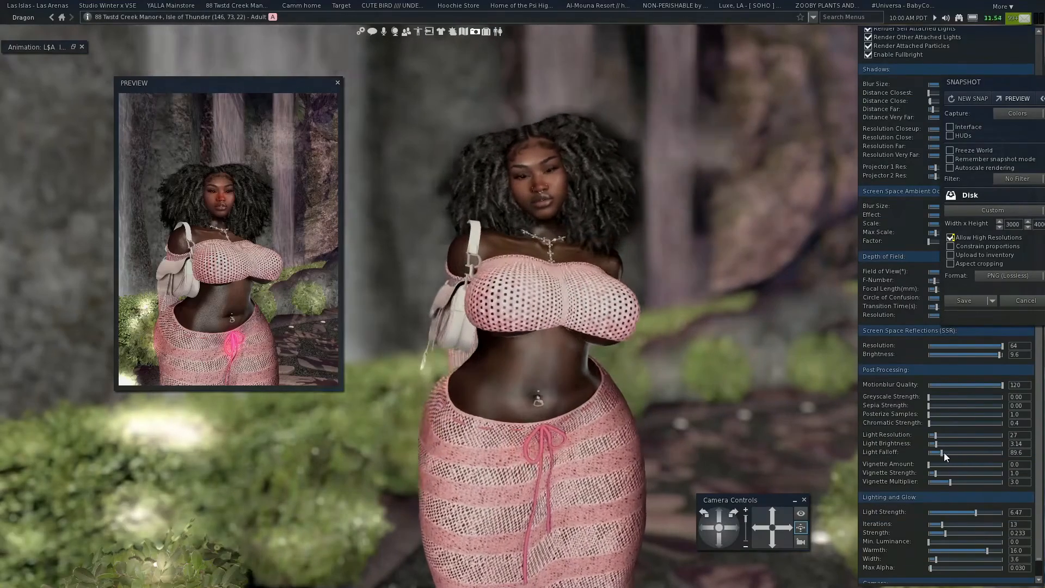
pyautogui.click(932, 452)
pyautogui.click(967, 443)
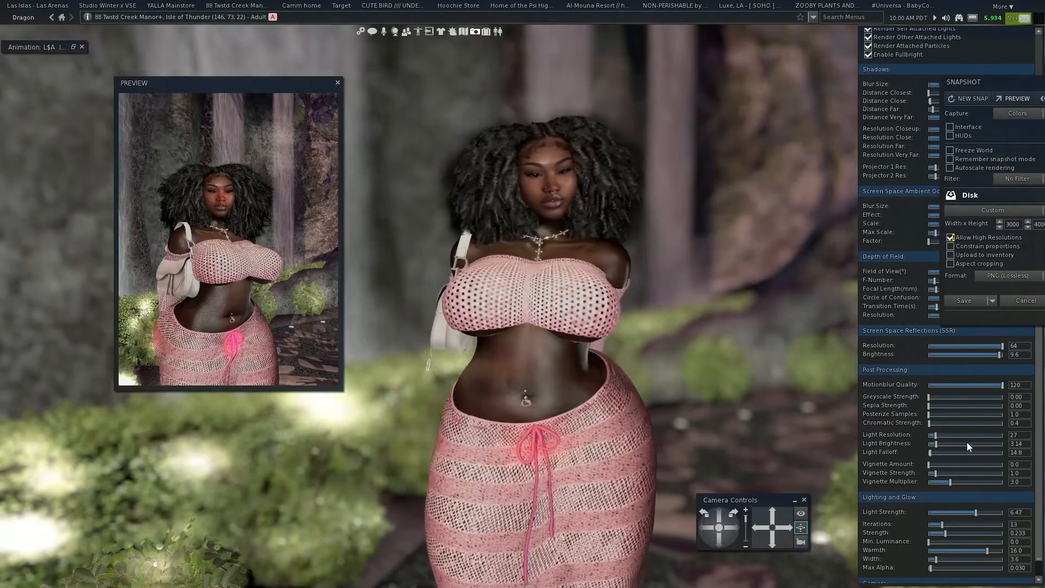
pyautogui.click(978, 436)
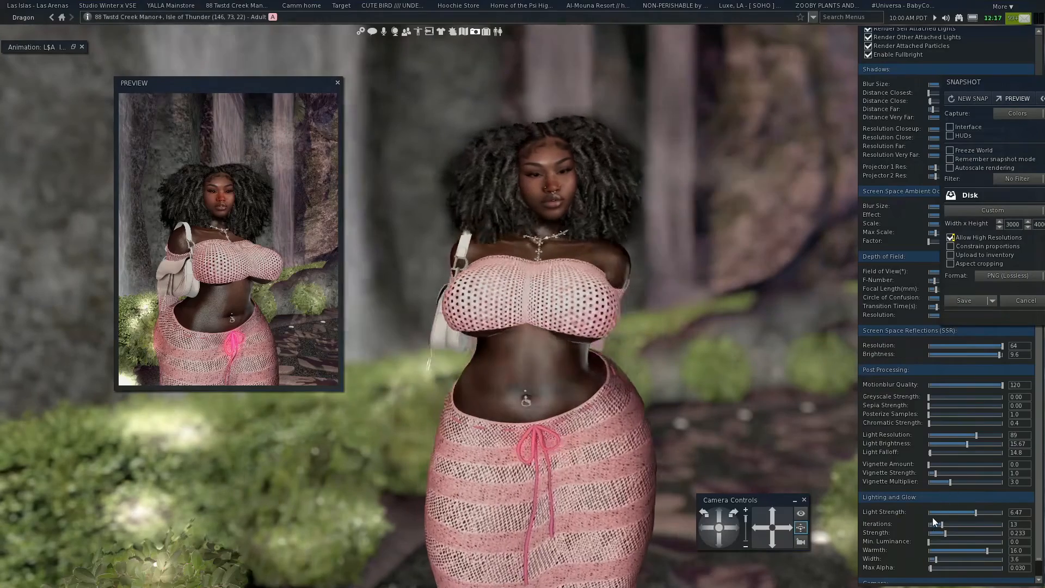
# - In the lighting and glow settings, reduce Light Strength to 1.84 and Iterations to 8
pyautogui.click(944, 513)
pyautogui.moveTo(939, 525); pyautogui.dragTo(937, 526)
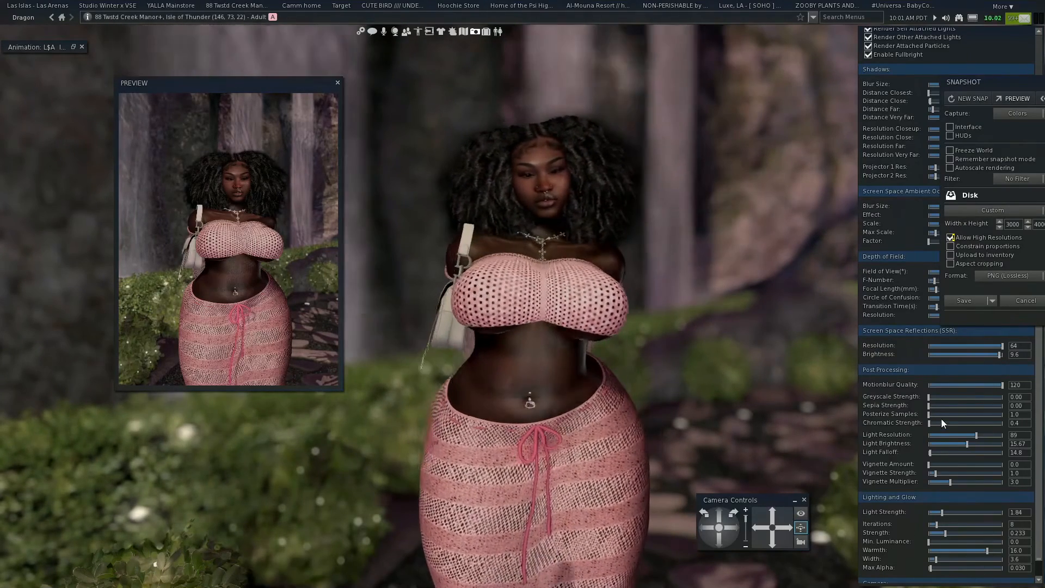
pyautogui.scroll(-2, 947, 392)
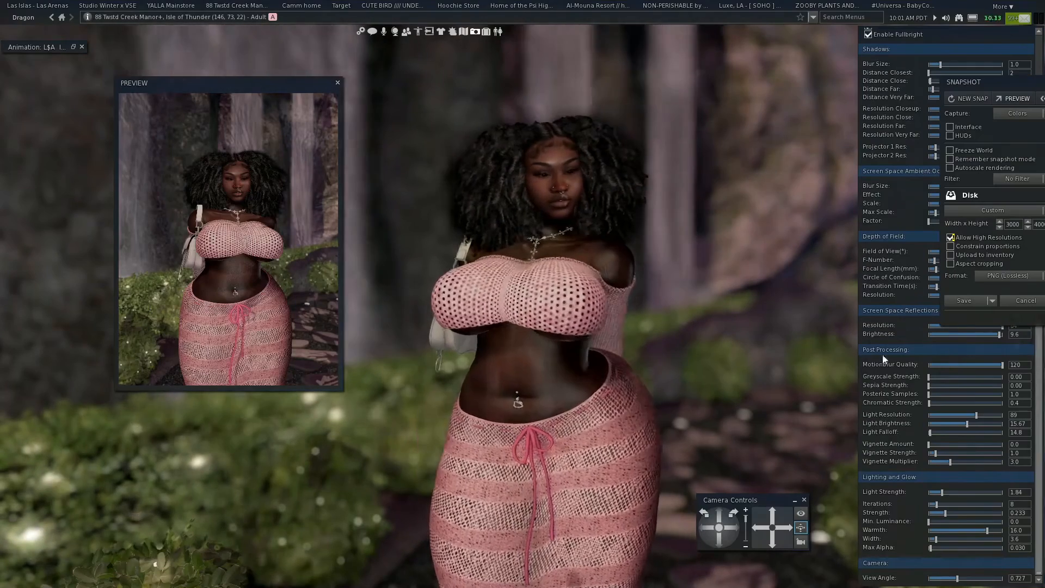
# - Lower the depth-of-field Field of View to 18, and apply the saved gentle high quality graphics preset
pyautogui.scroll(10, 911, 531)
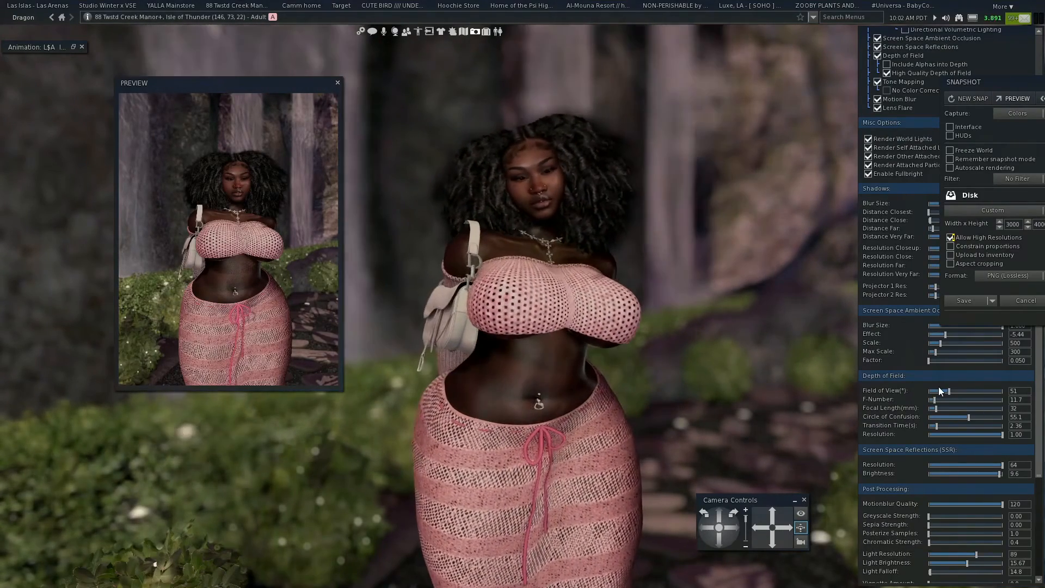
pyautogui.moveTo(938, 390); pyautogui.dragTo(935, 394)
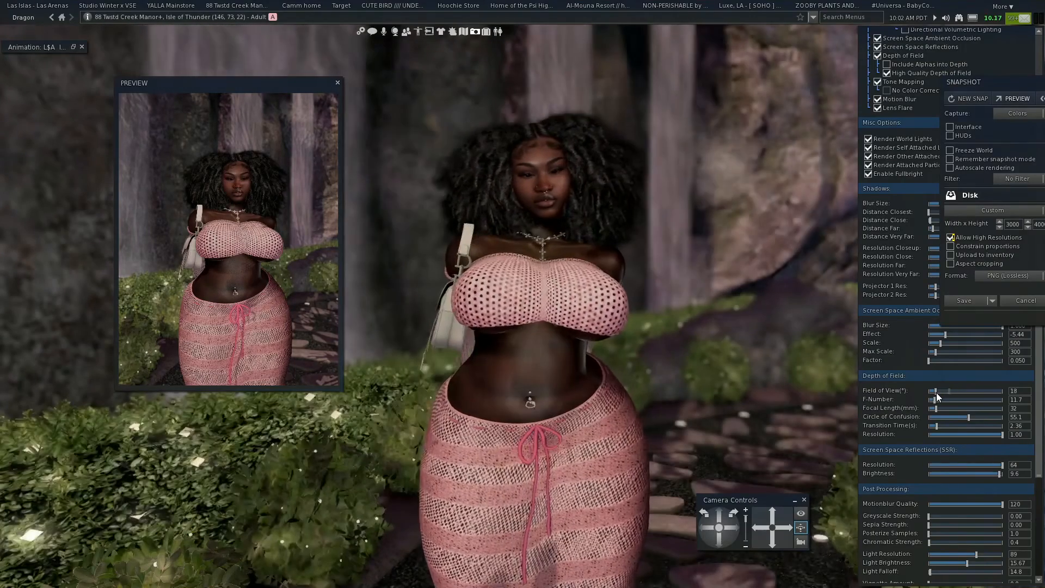
pyautogui.moveTo(972, 18)
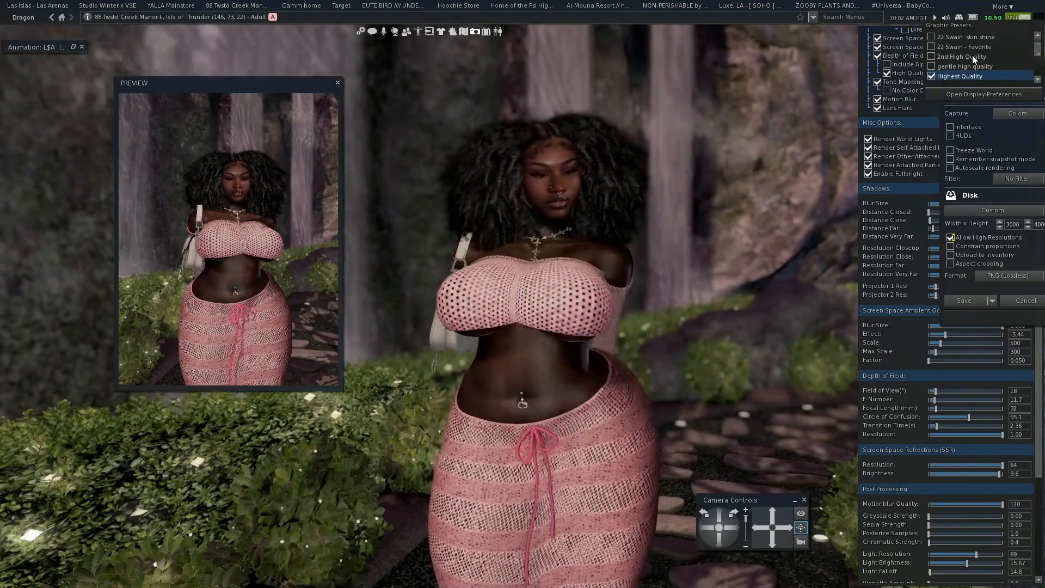
pyautogui.scroll(-2, 972, 54)
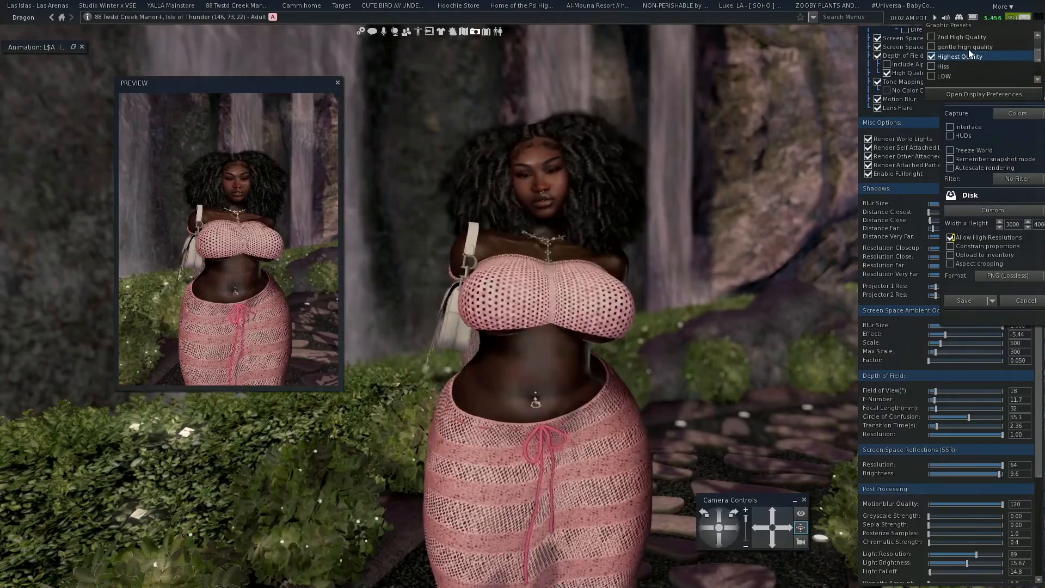
pyautogui.click(969, 49)
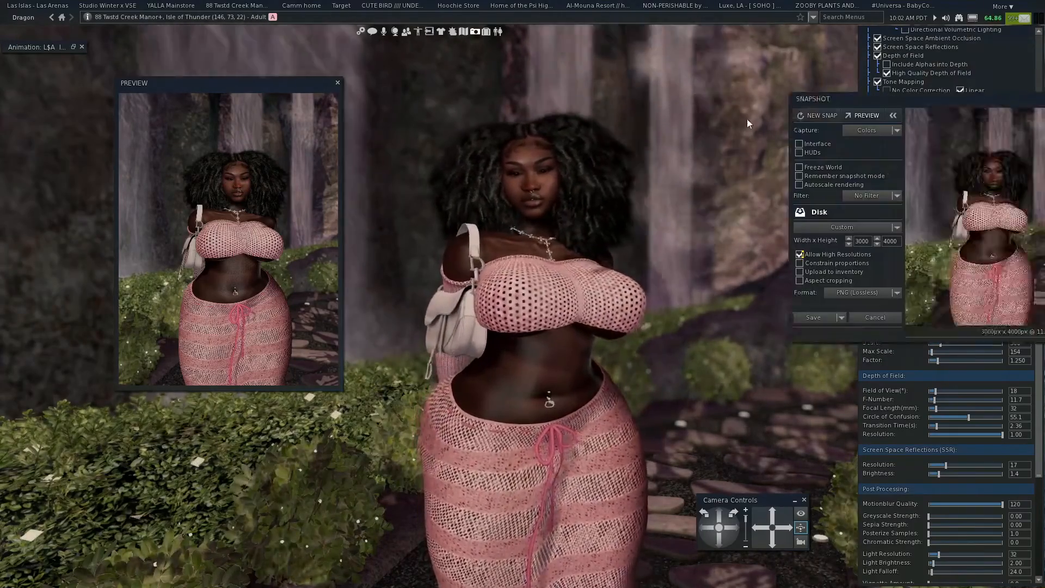
# - Close the Snapshot window, the rendering settings sidebar and the separate snapshot preview
pyautogui.click(835, 134)
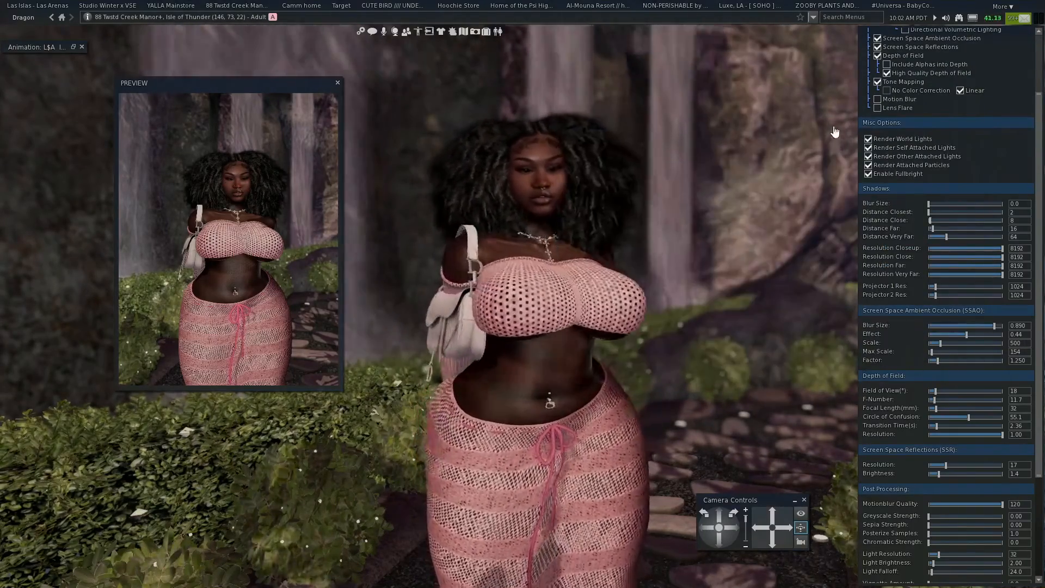
pyautogui.click(428, 31)
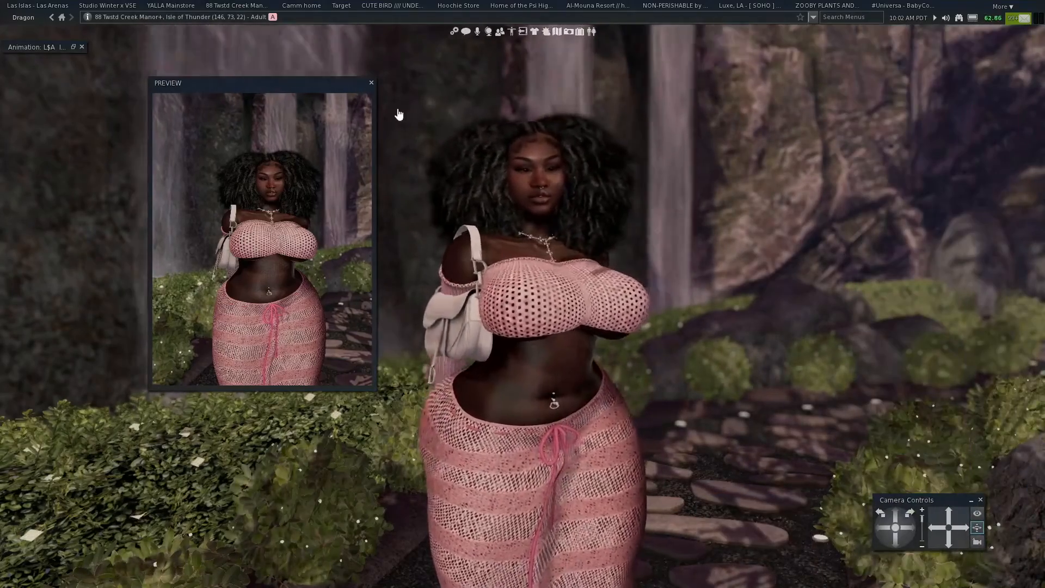
pyautogui.click(370, 82)
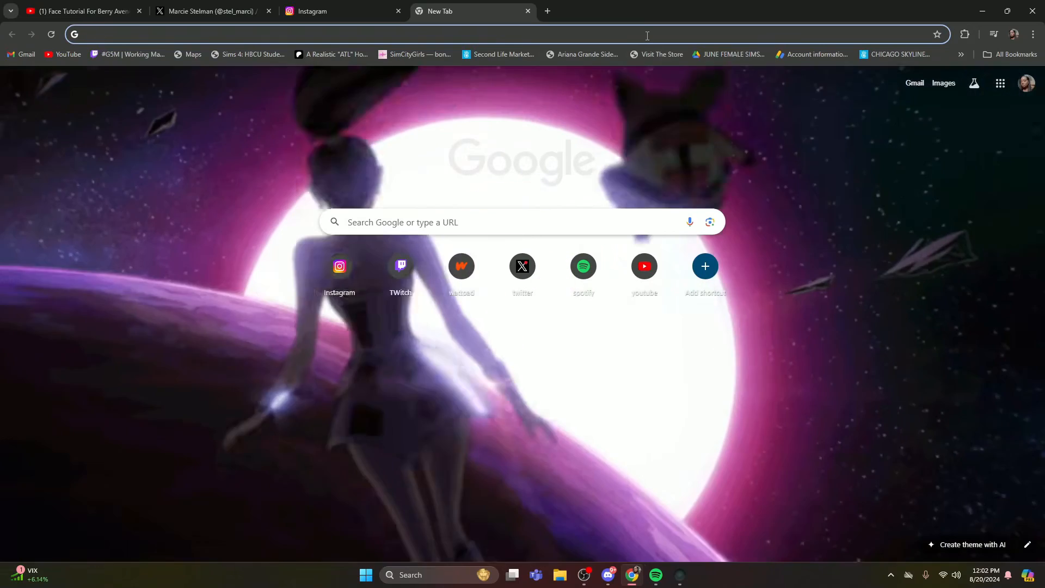
# - Switch to the Chrome browser and open krea.ai in the new tab
pyautogui.write('krae')
pyautogui.press('BackSpace')
pyautogui.press('BackSpace')
pyautogui.write('ea')
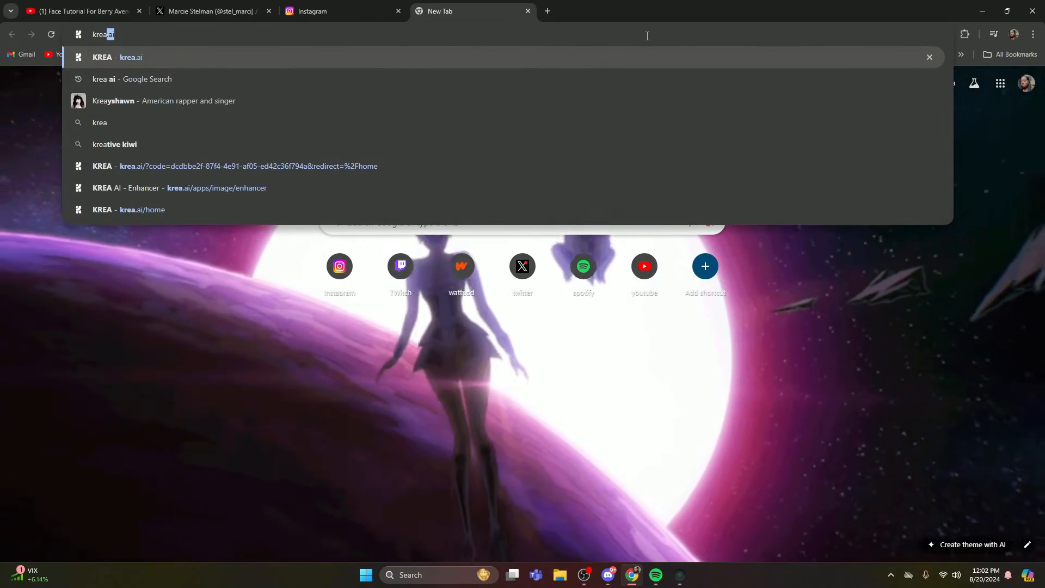
pyautogui.write('.ai')
pyautogui.press('Return')
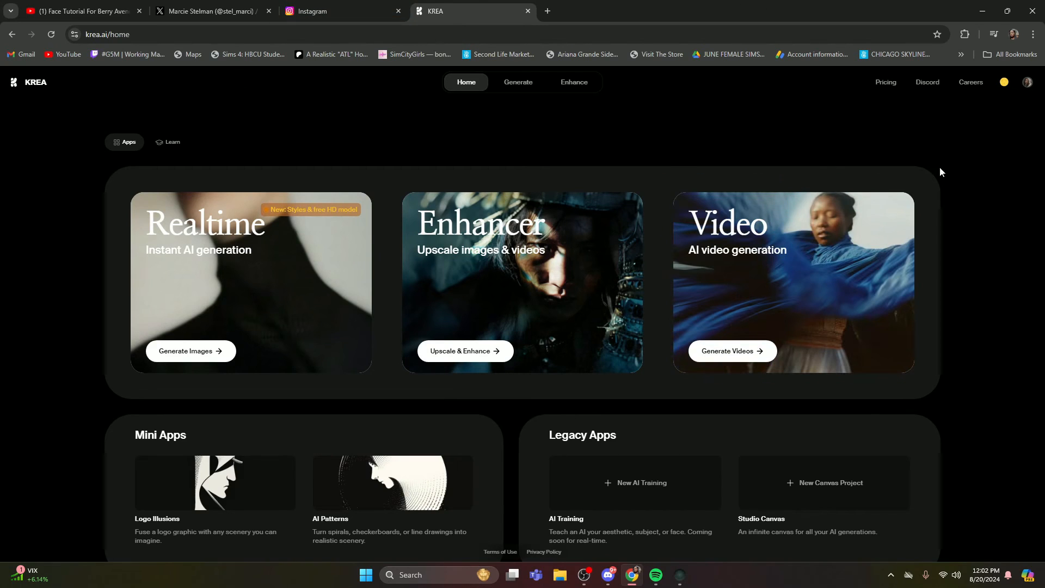
# - Upload the pop_018 image from Downloads to the KREA Enhancer and enhance it at 2x upscaling
pyautogui.scroll(-1, 931, 185)
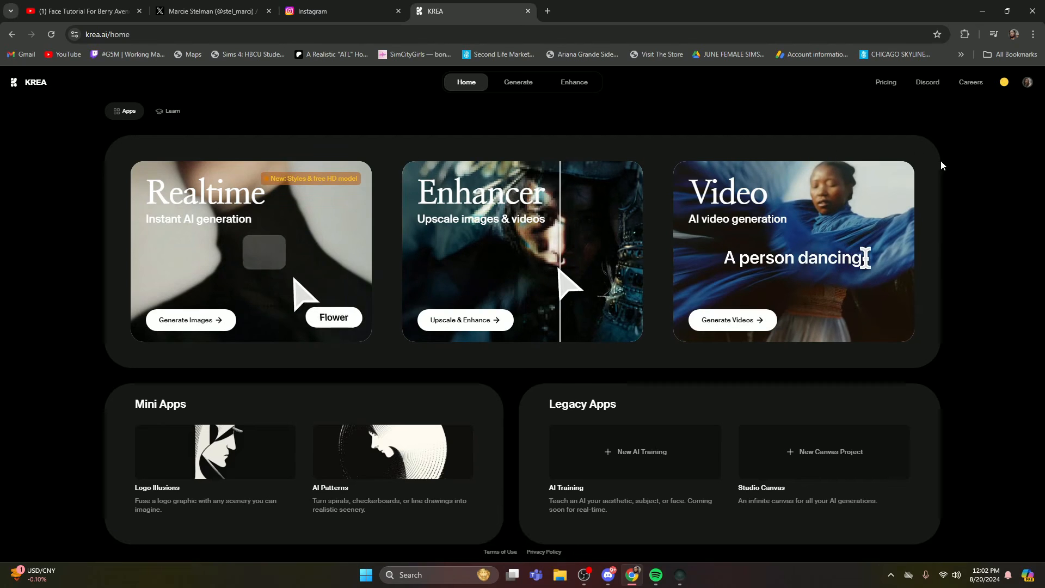
pyautogui.click(467, 319)
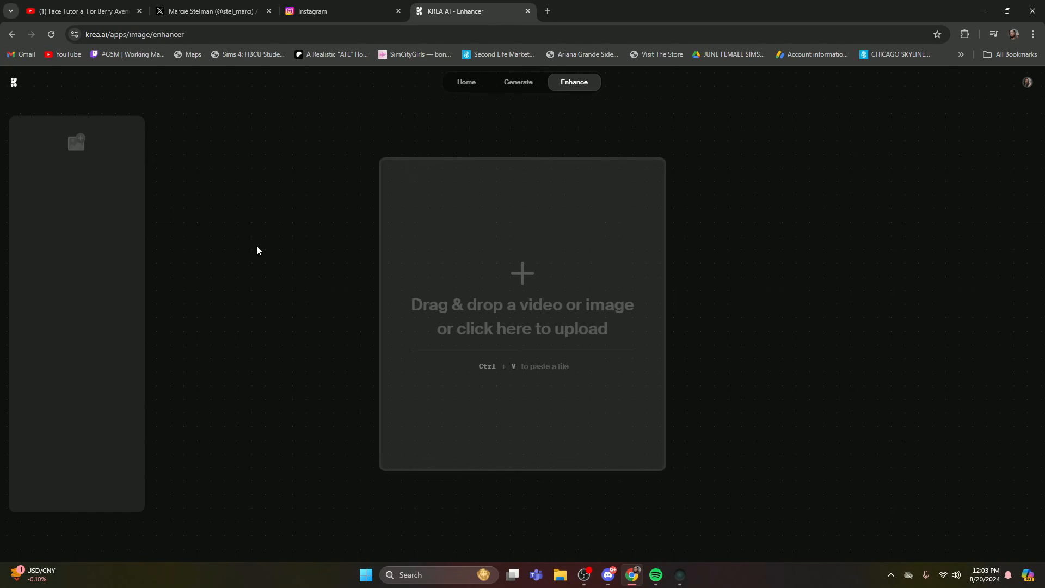
pyautogui.click(529, 276)
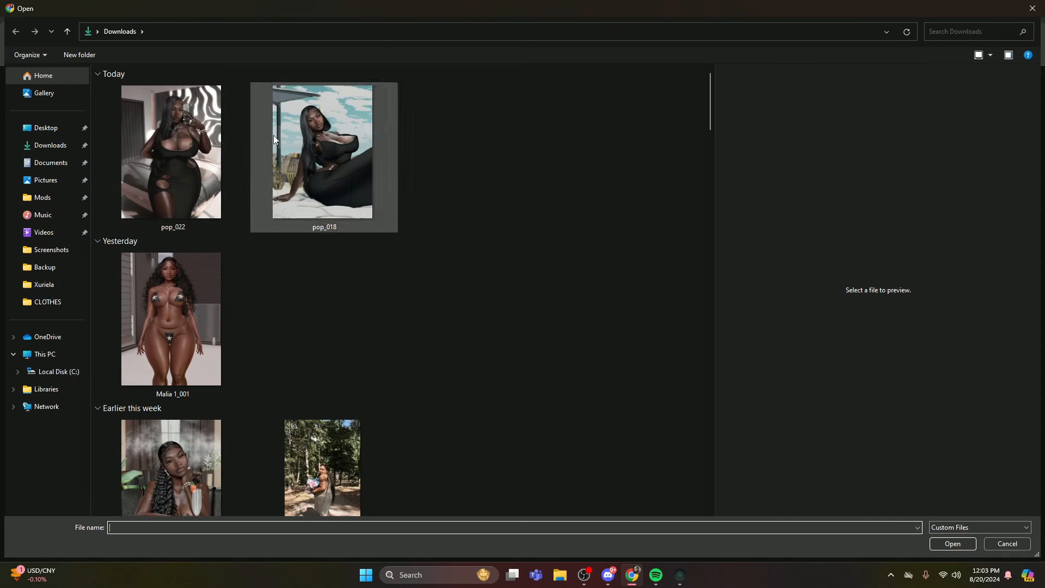
pyautogui.doubleClick(327, 161)
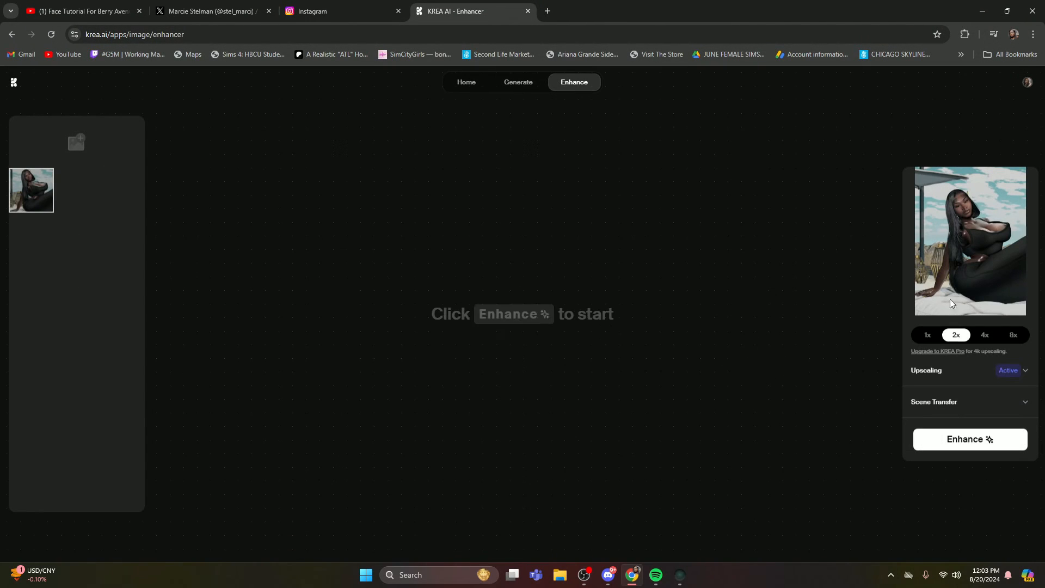
pyautogui.click(974, 438)
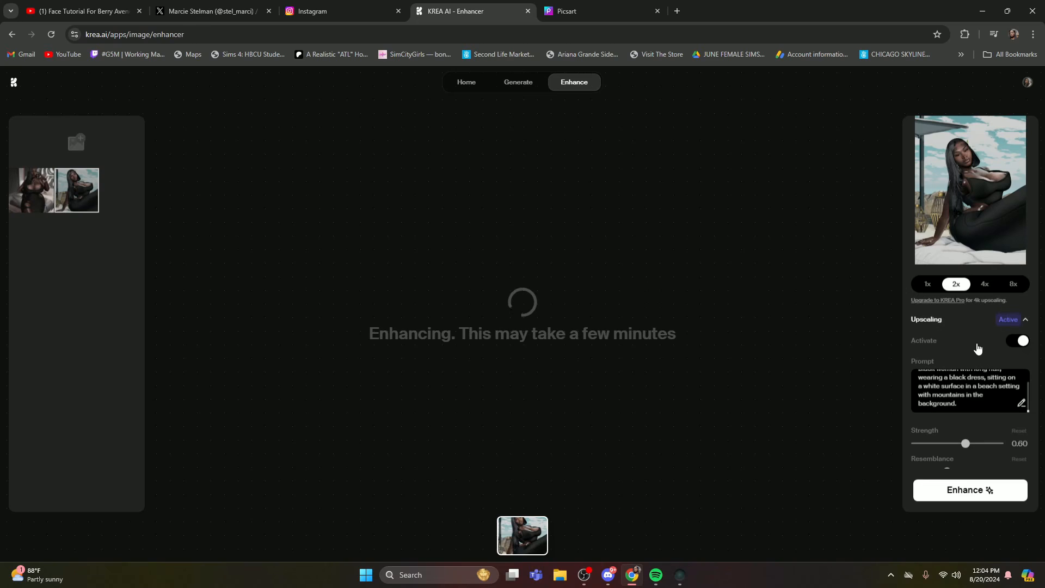
pyautogui.scroll(-2, 978, 348)
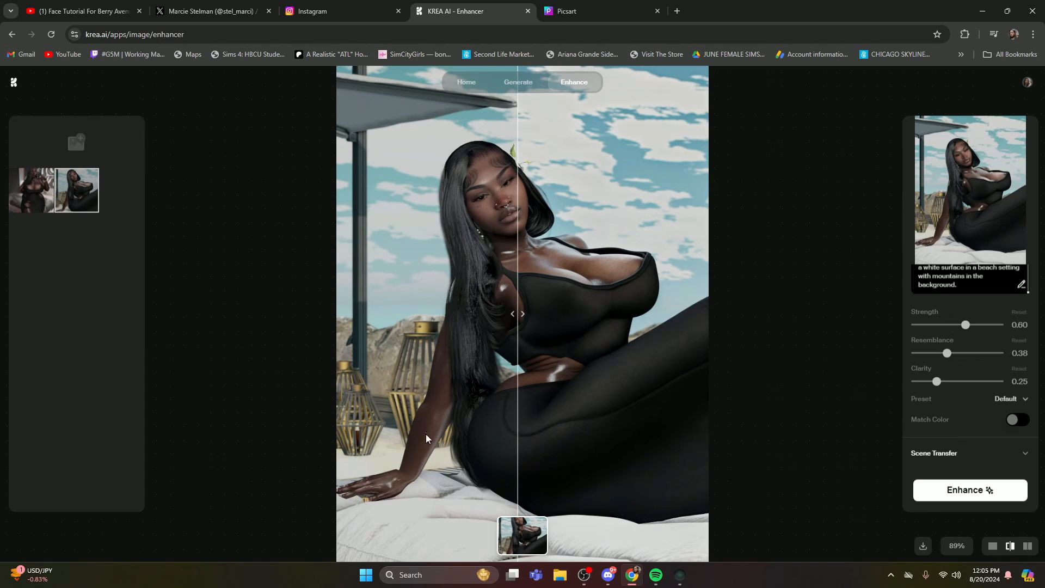
# - Slide the comparison divider off the picture to view the full enhanced version, and download the enhanced image
pyautogui.moveTo(497, 320); pyautogui.dragTo(216, 324)
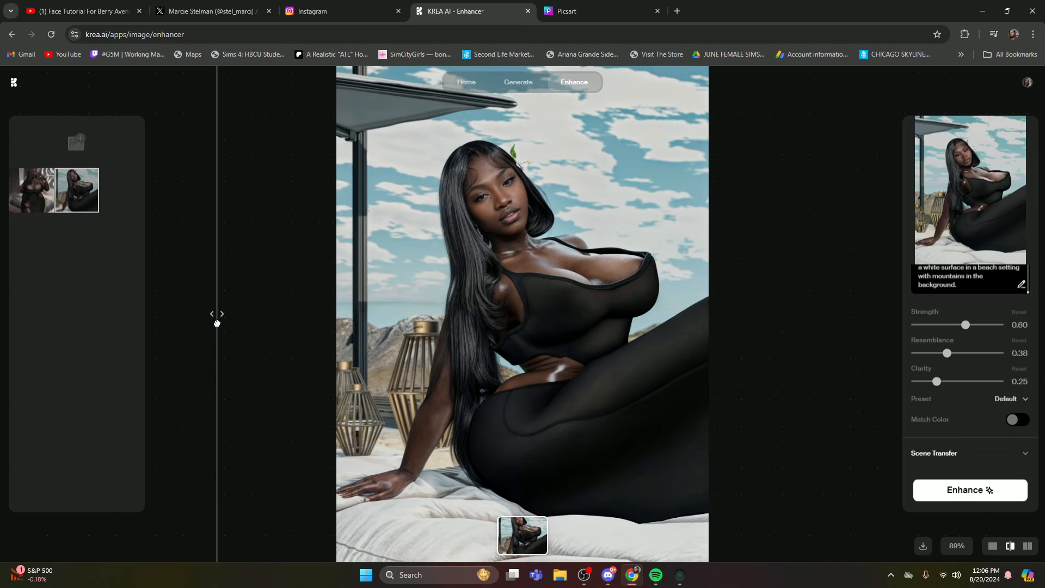
pyautogui.moveTo(217, 323); pyautogui.dragTo(309, 348)
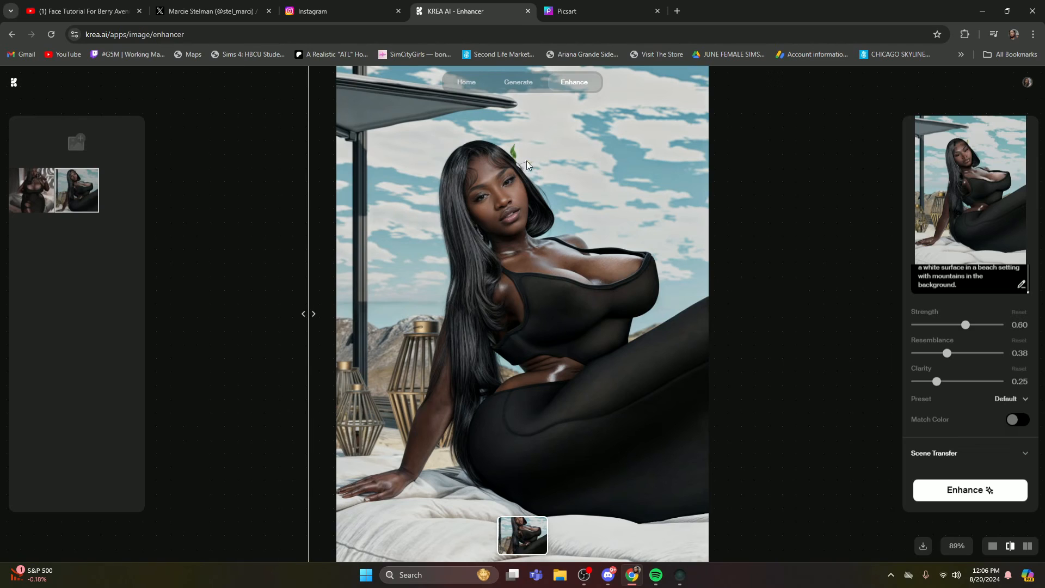
pyautogui.moveTo(317, 306)
pyautogui.mouseDown()
pyautogui.moveTo(593, 313)
pyautogui.moveTo(478, 311)
pyautogui.moveTo(581, 303)
pyautogui.moveTo(377, 303)
pyautogui.moveTo(322, 308)
pyautogui.moveTo(509, 320)
pyautogui.moveTo(331, 322)
pyautogui.moveTo(321, 314)
pyautogui.mouseUp()
pyautogui.rightClick(518, 202)
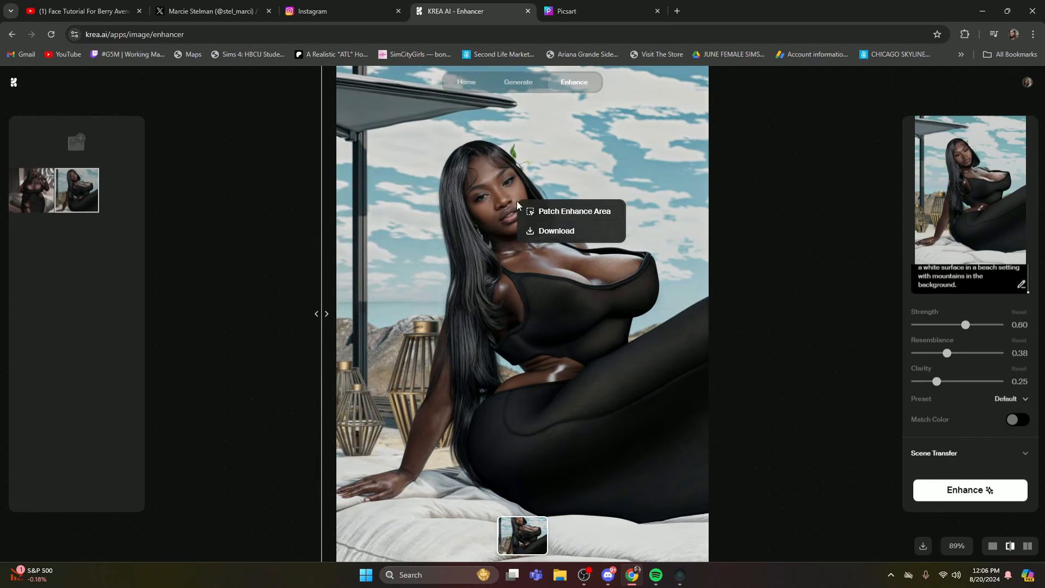
pyautogui.click(565, 232)
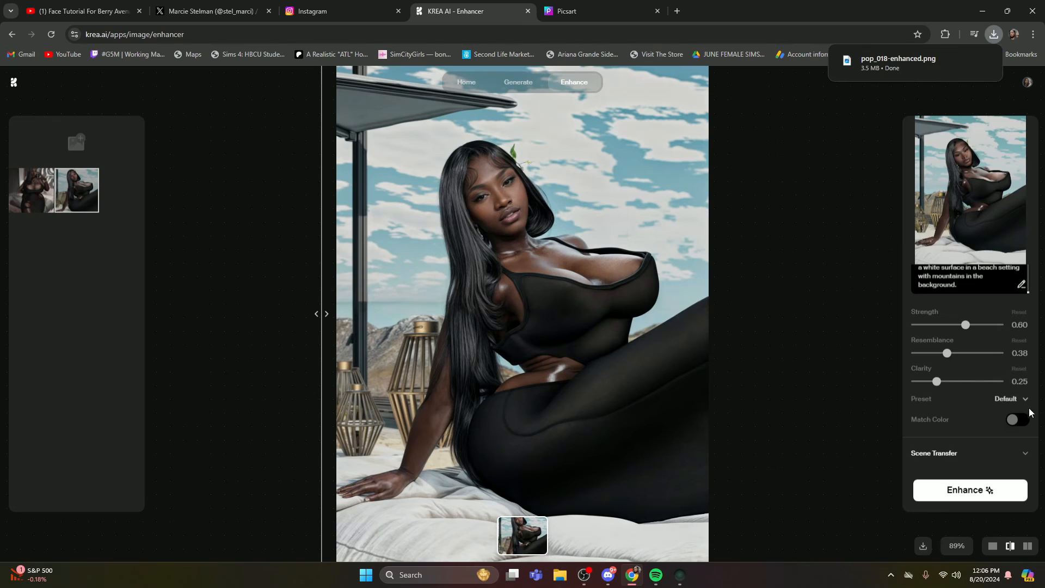
# - Set Strength to 0.64, Resemblance to 0.44 and Clarity to 0.37, and enhance the image again
pyautogui.moveTo(966, 328); pyautogui.dragTo(974, 328)
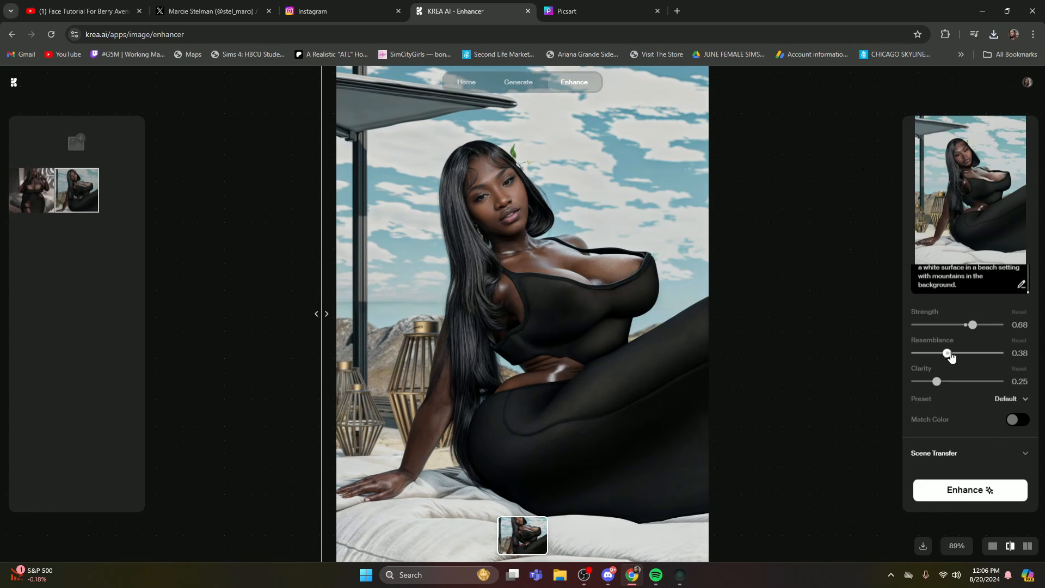
pyautogui.moveTo(936, 381); pyautogui.dragTo(945, 381)
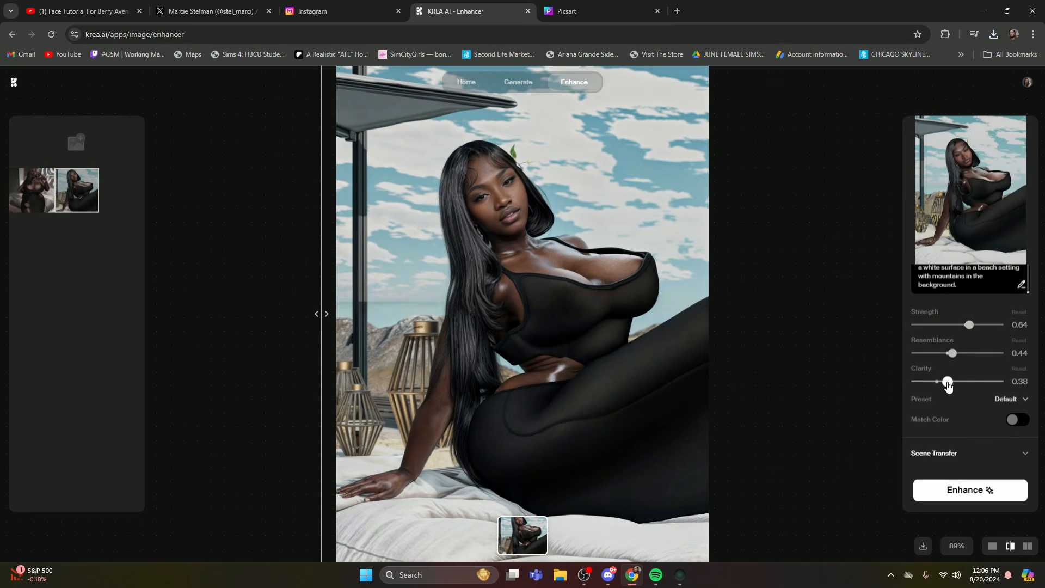
pyautogui.moveTo(948, 385); pyautogui.dragTo(946, 383)
pyautogui.click(967, 492)
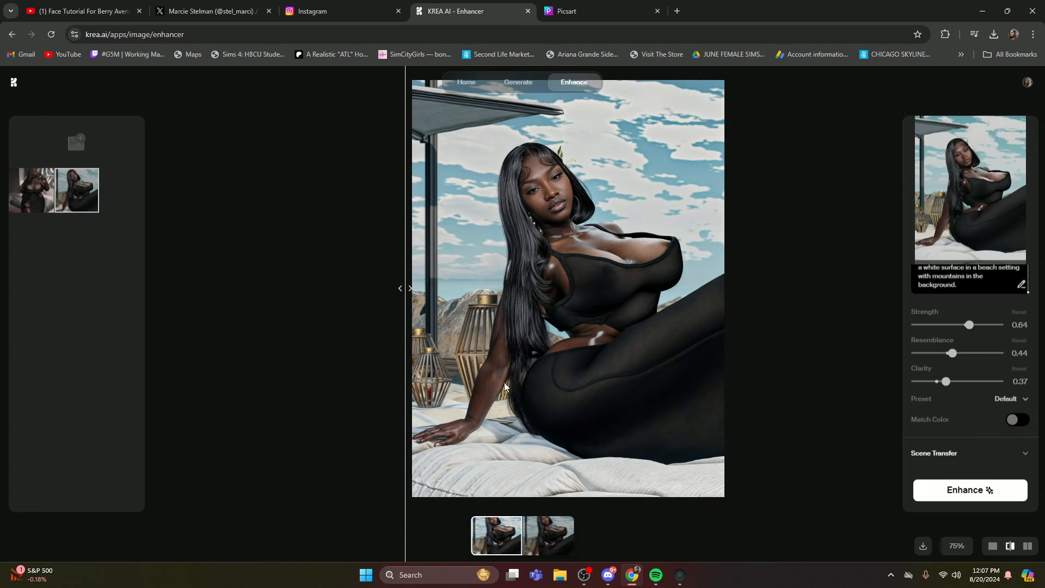
# - Compare the two enhanced versions of the image by switching back and forth between their thumbnails
pyautogui.click(556, 530)
pyautogui.click(509, 538)
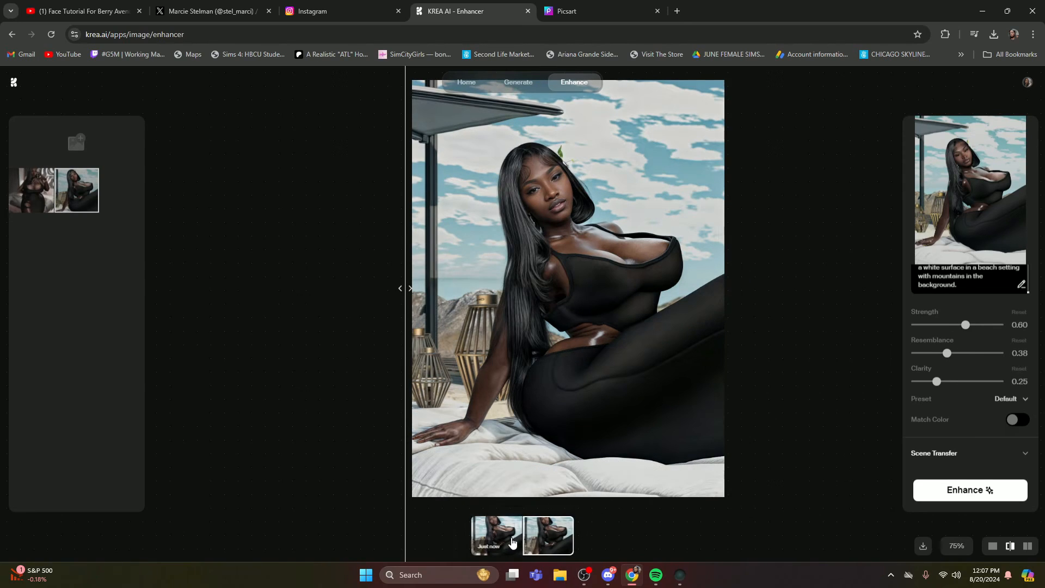
pyautogui.click(549, 538)
pyautogui.click(498, 539)
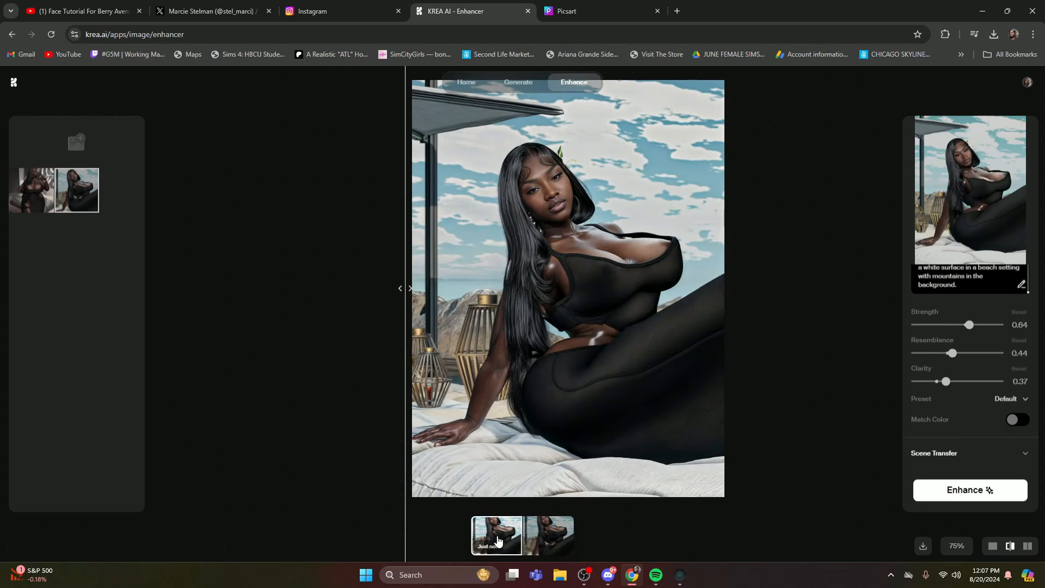
pyautogui.click(550, 534)
pyautogui.click(496, 536)
pyautogui.click(550, 532)
pyautogui.click(481, 527)
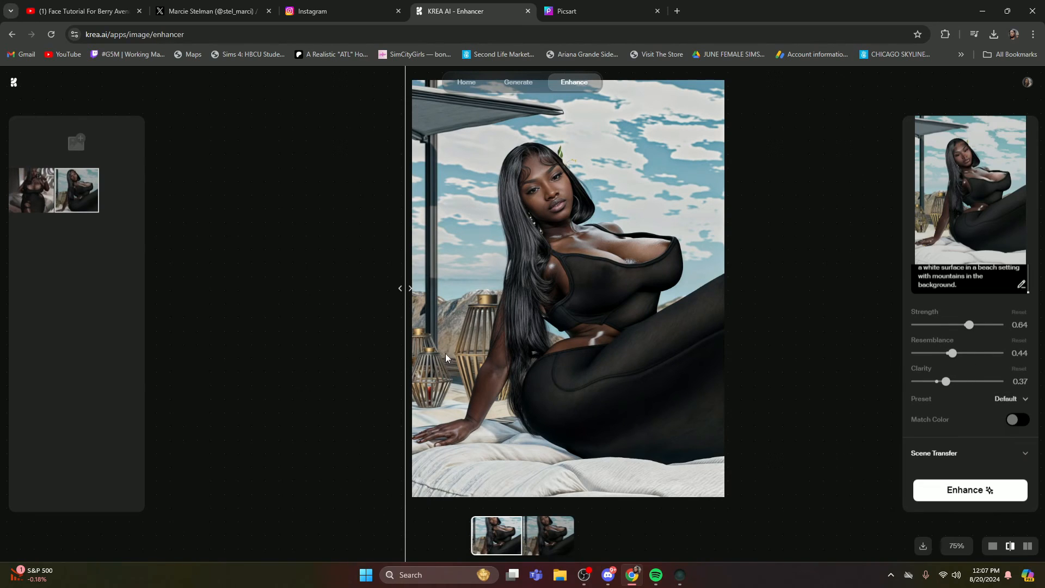
pyautogui.click(549, 533)
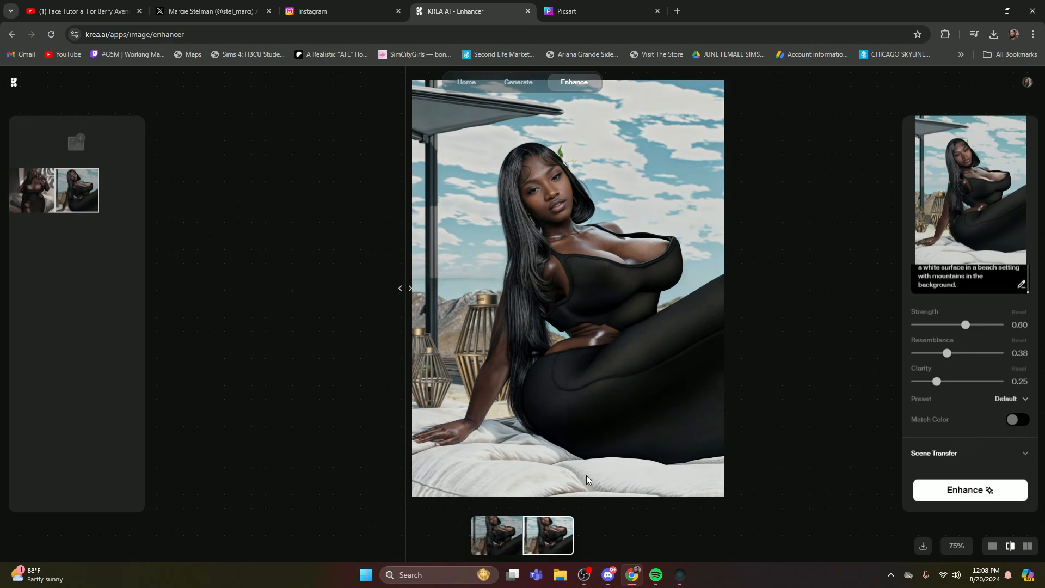
pyautogui.click(496, 535)
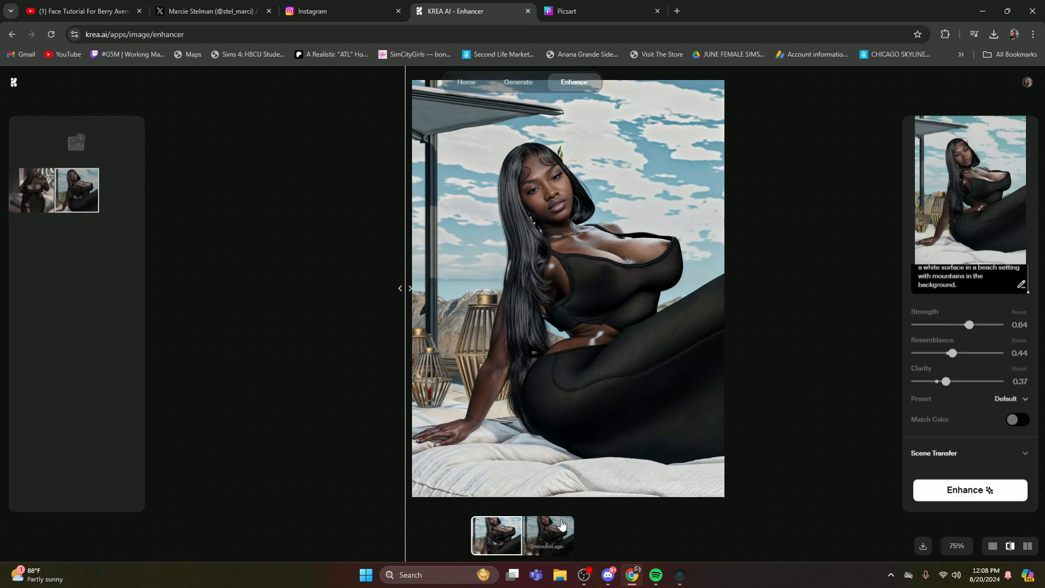
# - Select the first uploaded picture with the cut-out black dress, set Clarity to 0.30 and enhance it
pyautogui.click(562, 524)
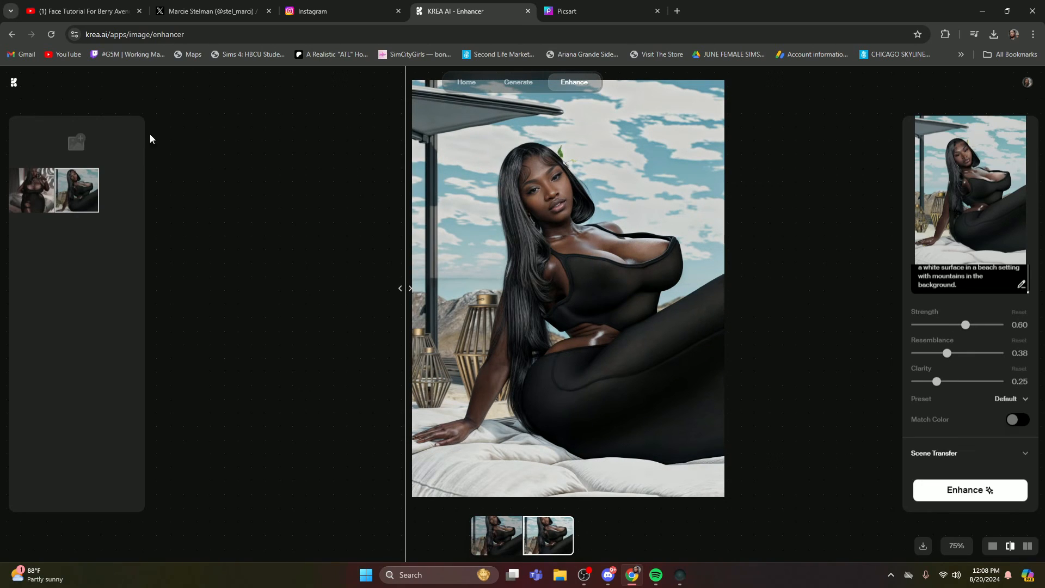
pyautogui.click(31, 190)
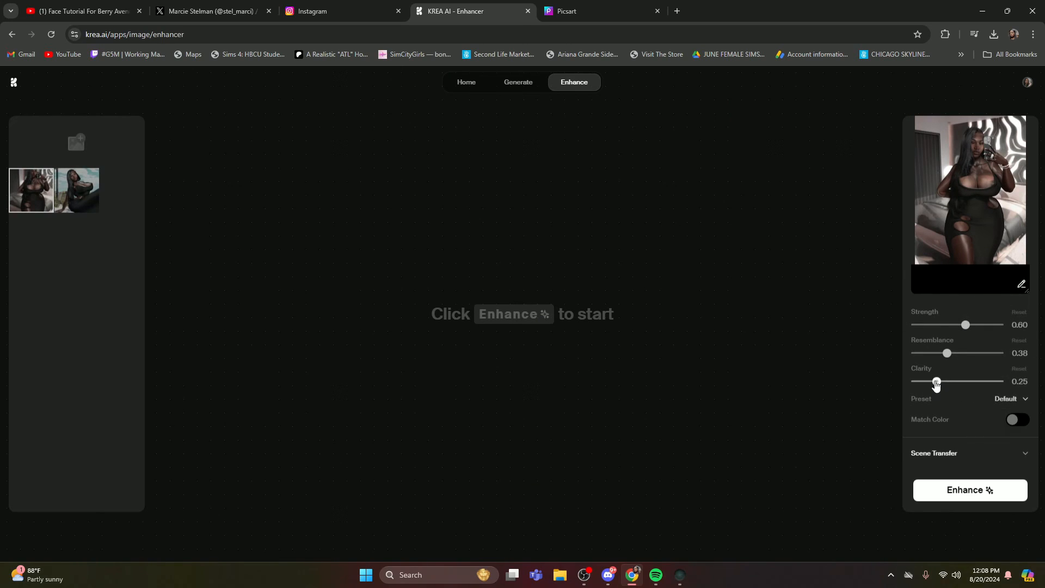
pyautogui.moveTo(937, 384); pyautogui.dragTo(941, 382)
pyautogui.click(970, 490)
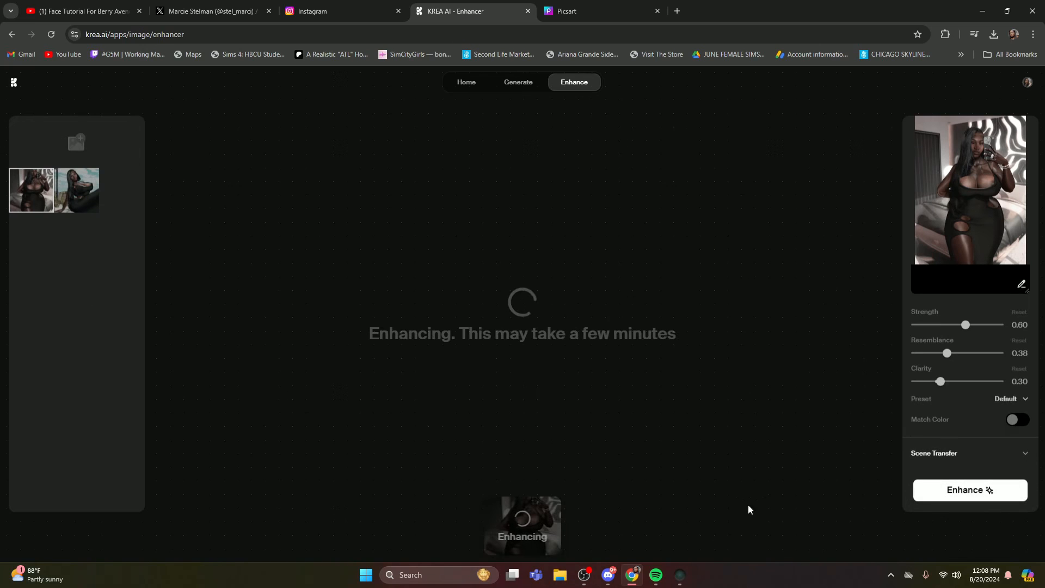
# - Switch to Picsart and upload the original, unenhanced beach snapshot as a new project
pyautogui.click(599, 7)
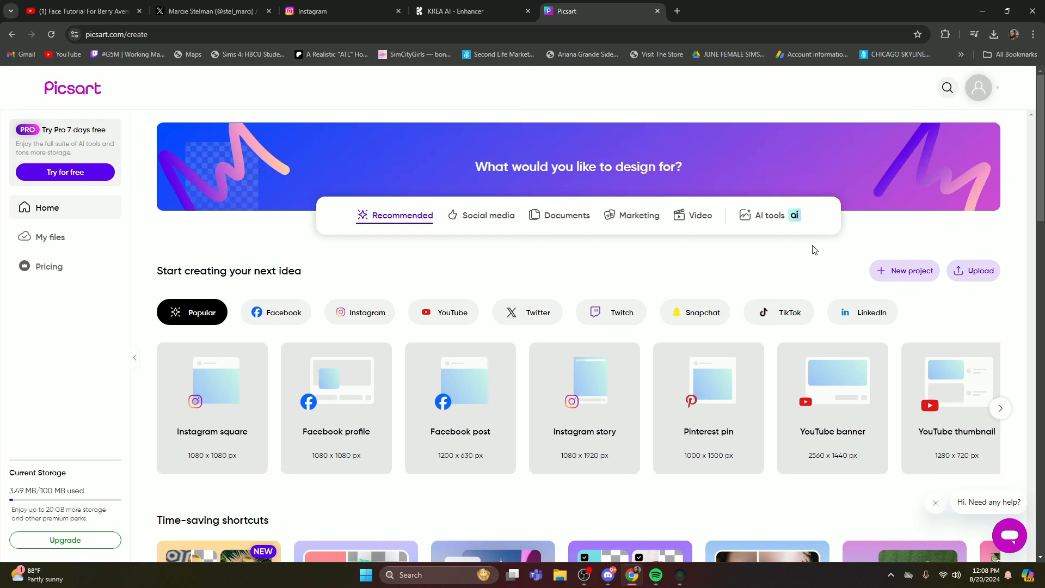
pyautogui.scroll(-3, 699, 228)
pyautogui.moveTo(707, 296)
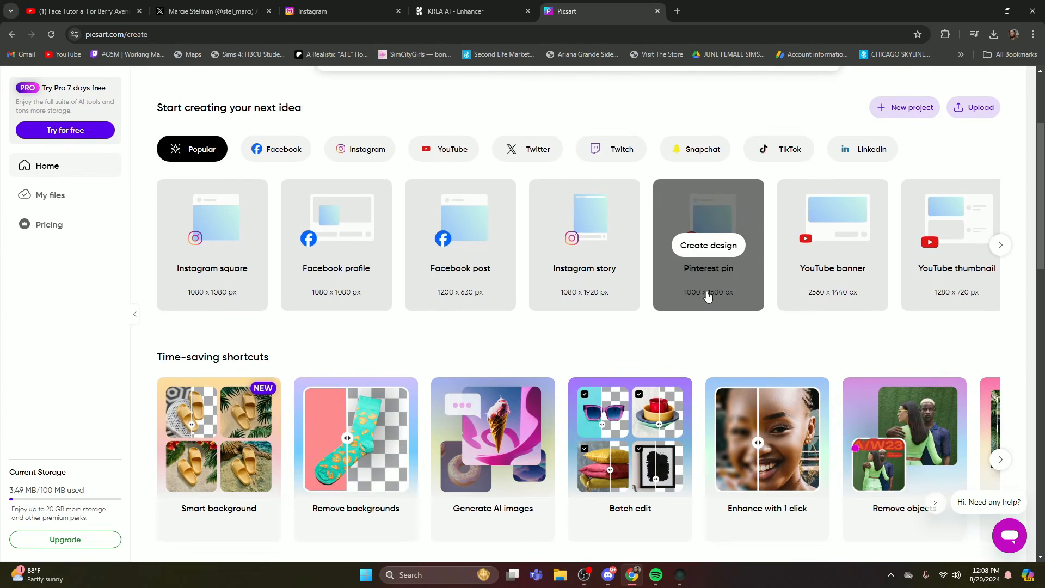
pyautogui.scroll(3, 747, 286)
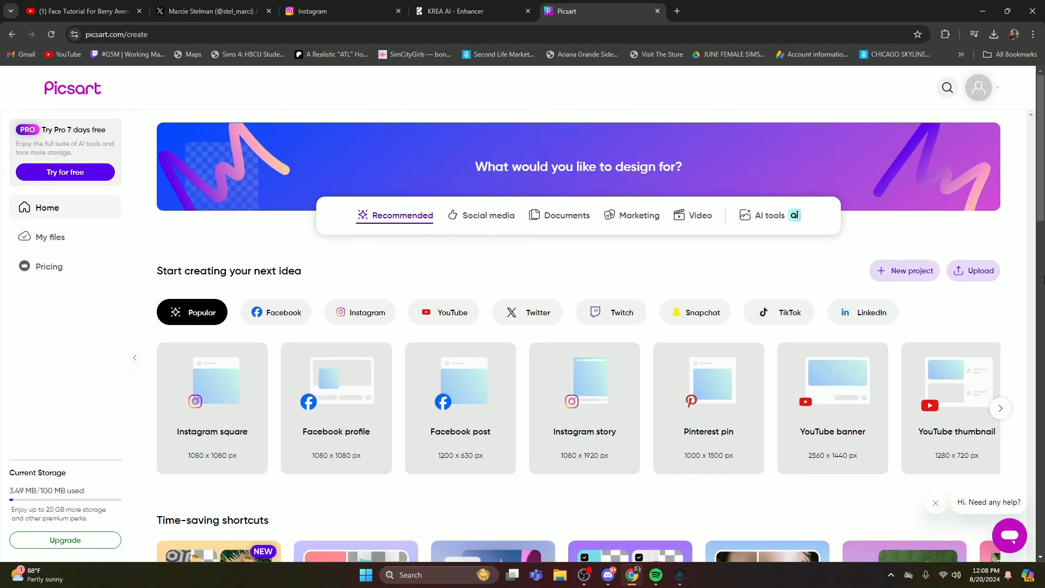
pyautogui.click(987, 271)
pyautogui.doubleClick(441, 157)
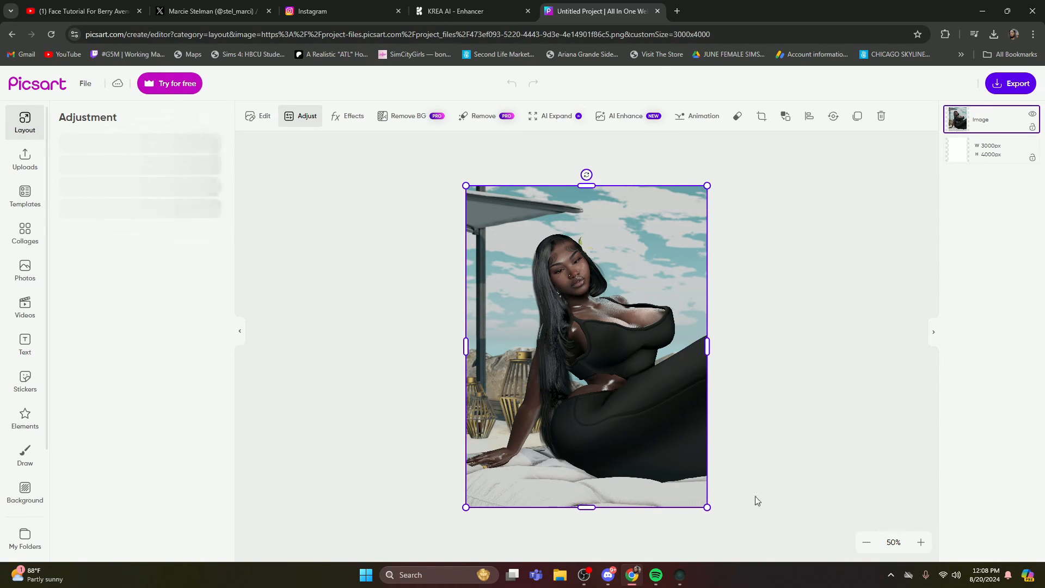
# - Upload the KREA-enhanced version of the beach snapshot and add it as a layer above the original
pyautogui.click(30, 159)
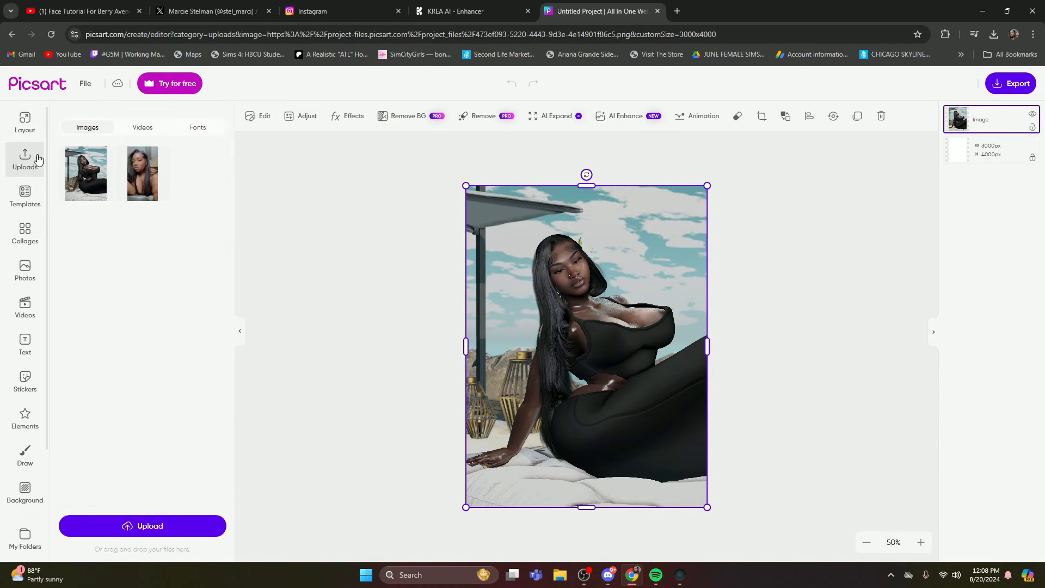
pyautogui.click(140, 526)
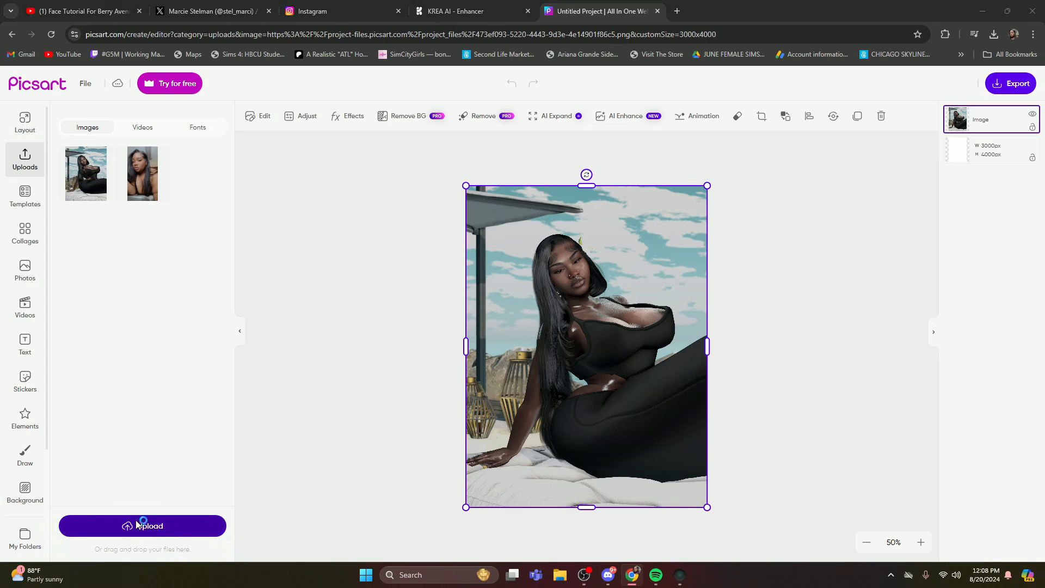
pyautogui.doubleClick(195, 187)
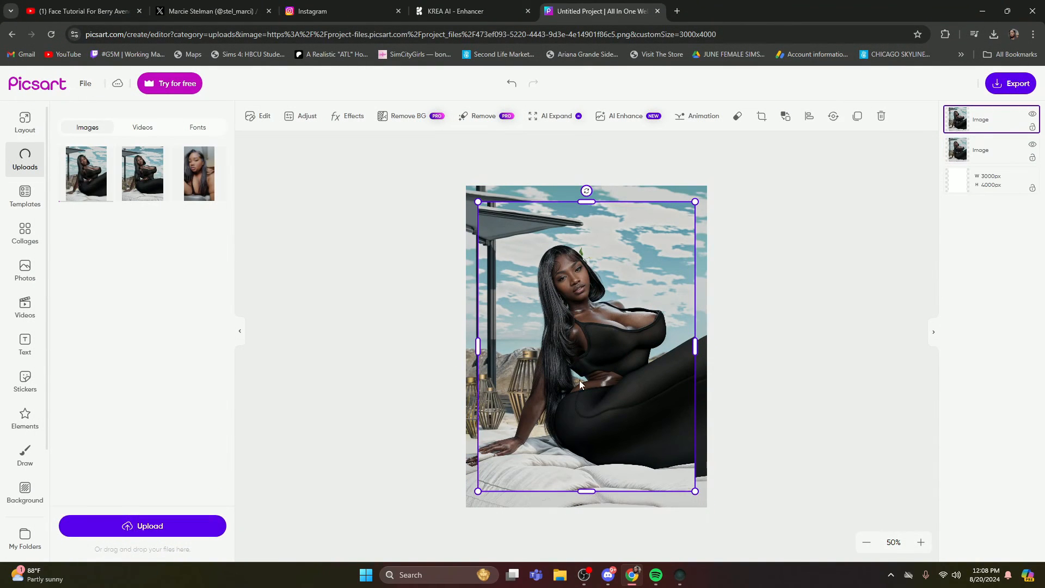
# - Move and enlarge the enhanced picture so it covers the whole canvas and lines up with the original
pyautogui.click(921, 542)
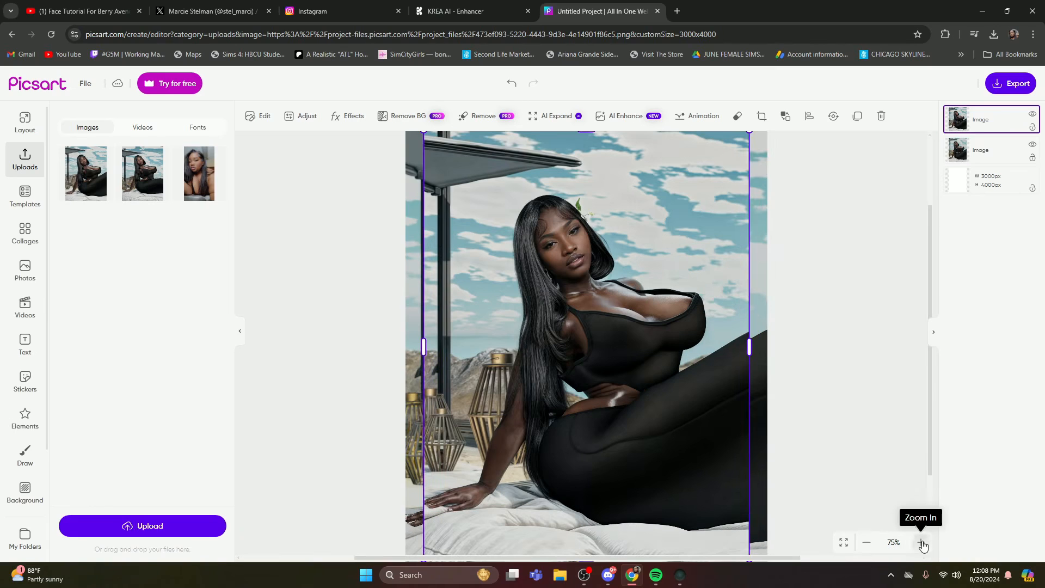
pyautogui.moveTo(561, 333); pyautogui.dragTo(543, 309)
pyautogui.scroll(-4, 740, 312)
pyautogui.moveTo(730, 432); pyautogui.dragTo(771, 481)
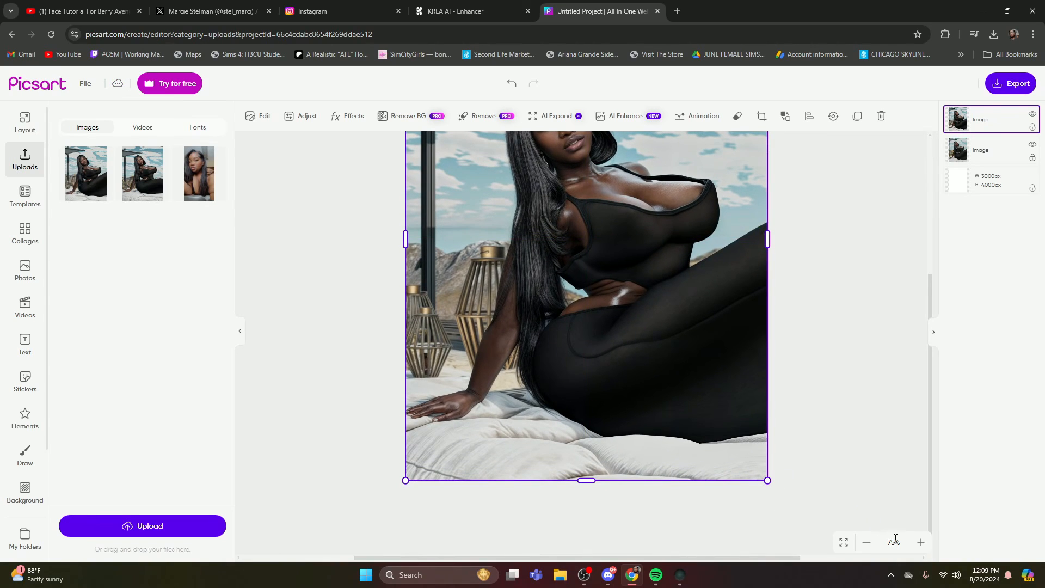
# - Examine the edges of the enlarged picture up close to check its alignment with the canvas
pyautogui.click(920, 542)
pyautogui.click(920, 542)
pyautogui.scroll(-1, 632, 406)
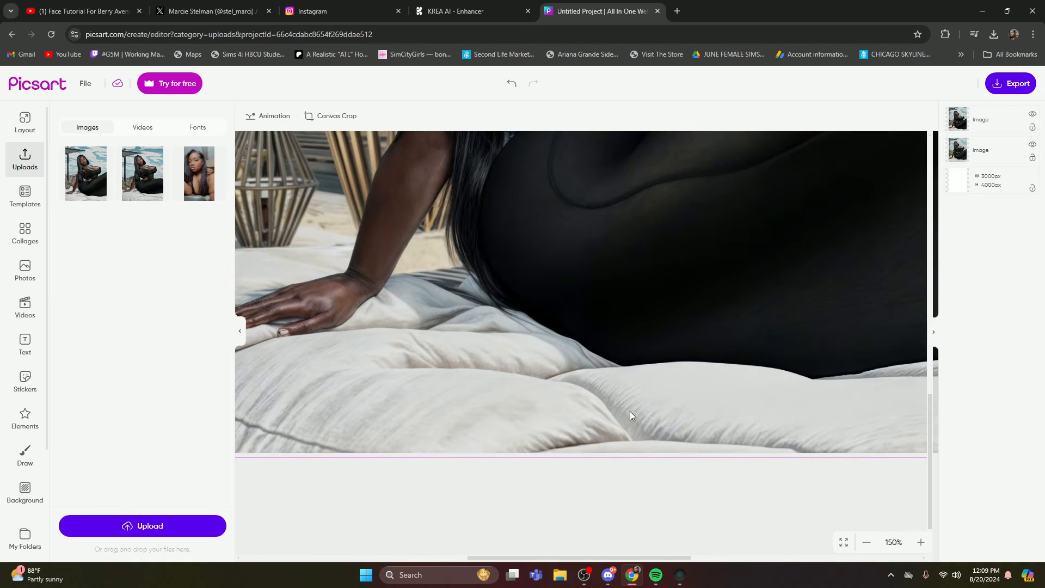
pyautogui.click(739, 423)
pyautogui.click(867, 542)
pyautogui.scroll(5, 831, 375)
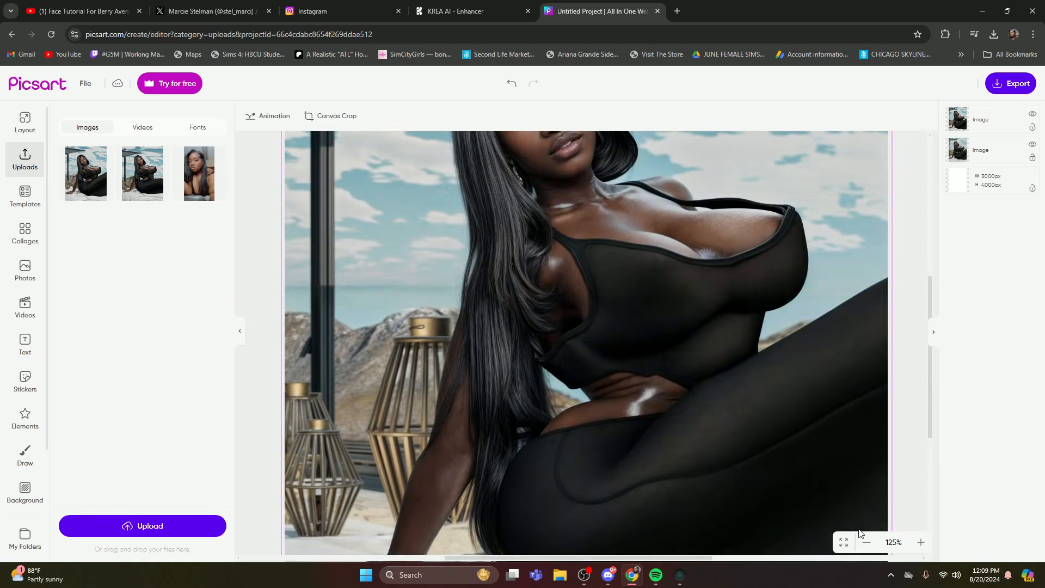
pyautogui.click(866, 542)
pyautogui.click(866, 542)
# - Erase the face area of the enhanced layer with the manual eraser at size 52, exposing the original face
pyautogui.click(608, 296)
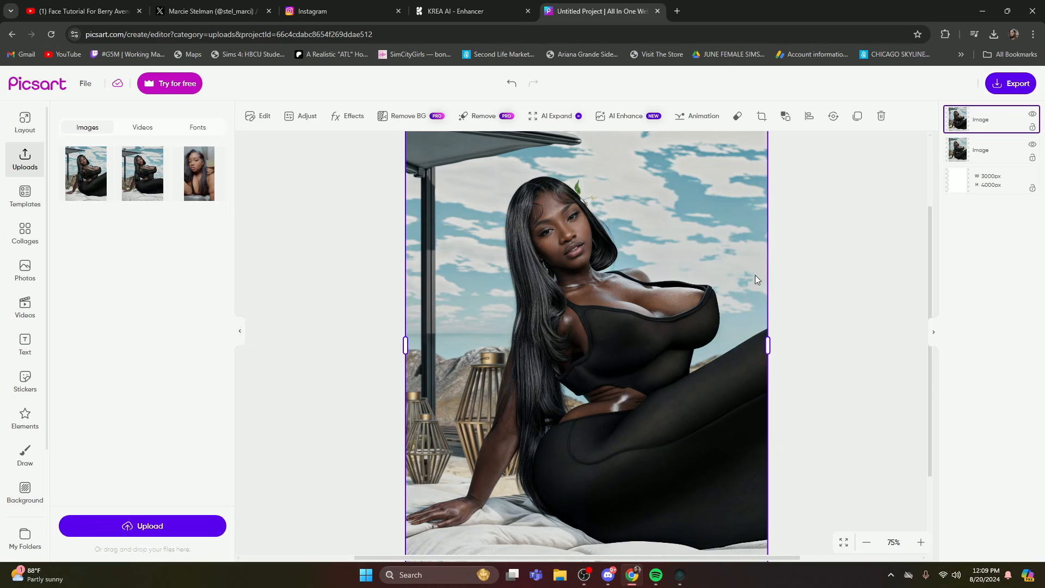
pyautogui.click(737, 120)
pyautogui.click(92, 154)
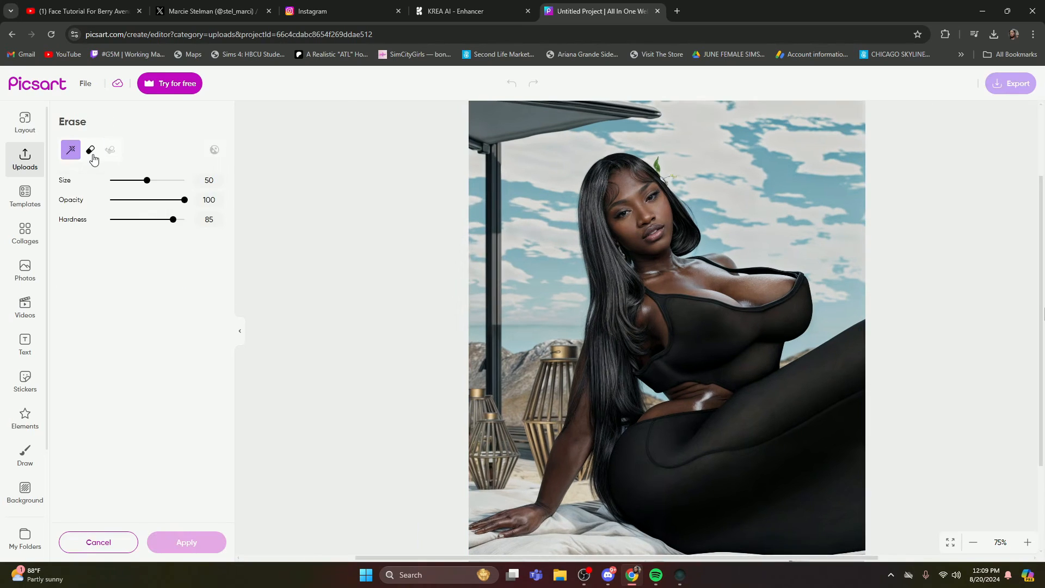
pyautogui.moveTo(140, 185)
pyautogui.mouseDown()
pyautogui.moveTo(128, 181)
pyautogui.moveTo(188, 181)
pyautogui.mouseUp()
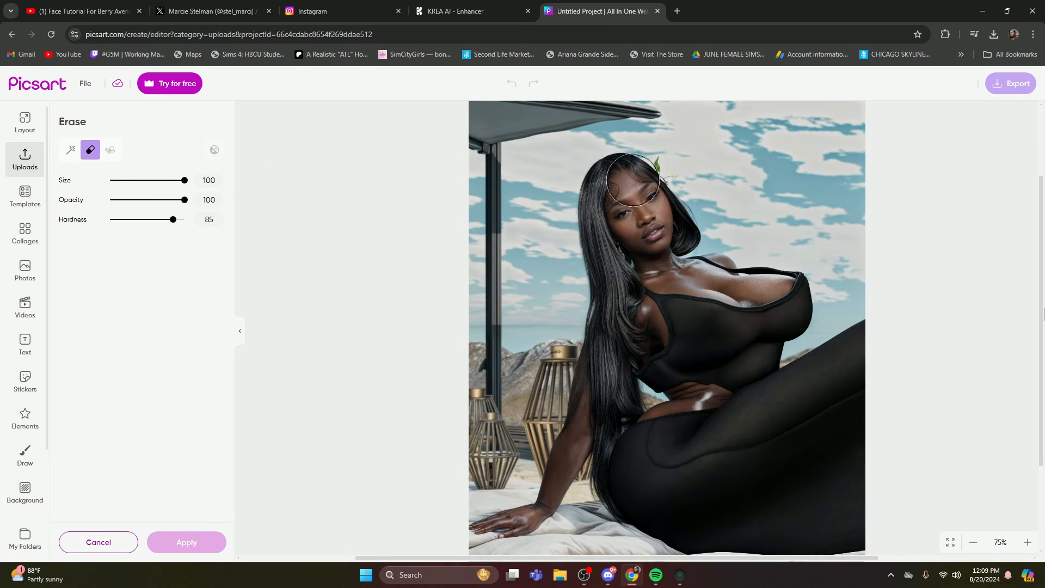
pyautogui.moveTo(155, 183); pyautogui.dragTo(149, 182)
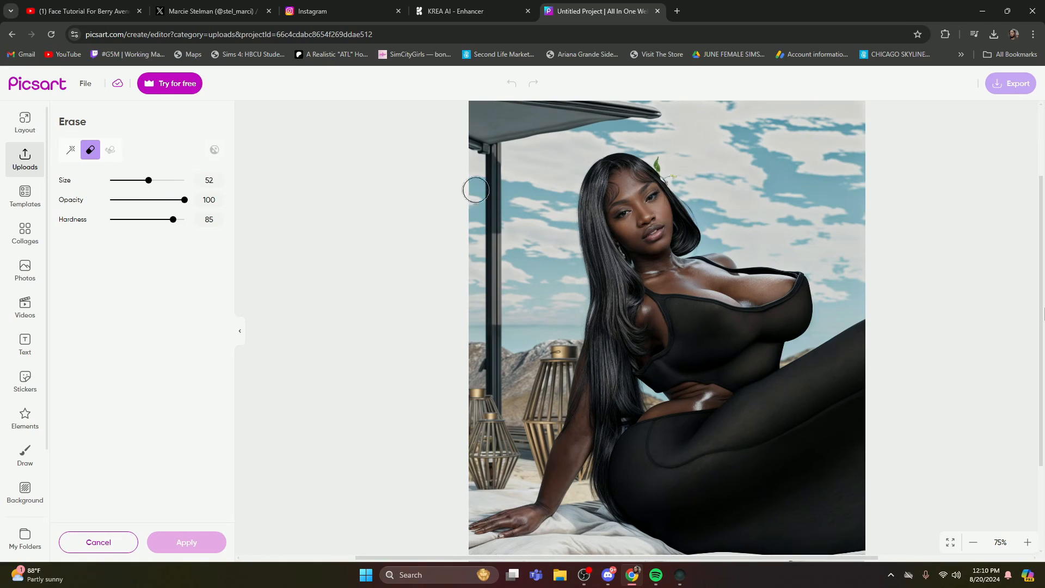
pyautogui.scroll(1, 654, 256)
pyautogui.moveTo(615, 256); pyautogui.dragTo(635, 275)
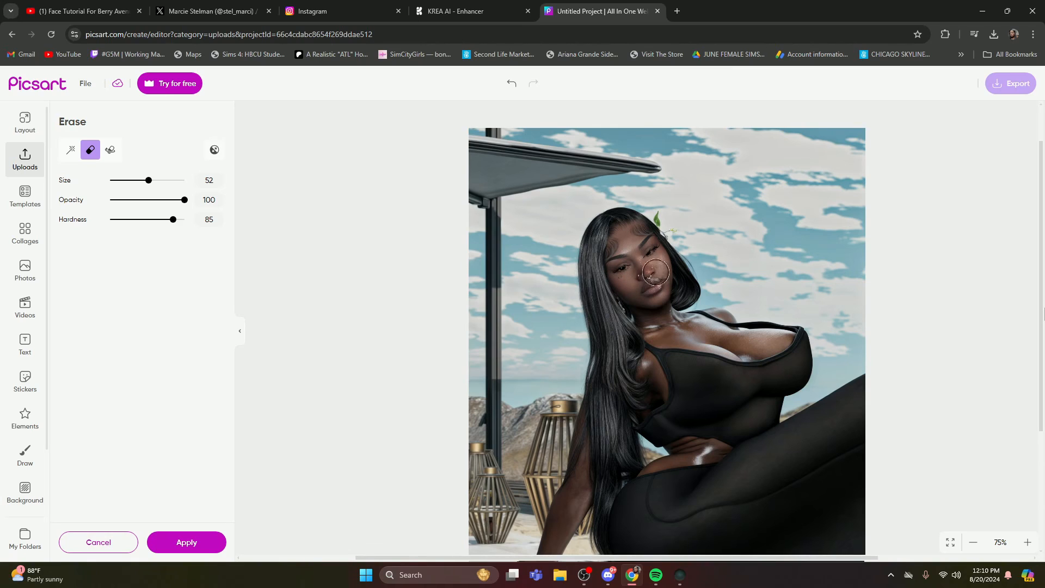
# - Set the eraser size to 27 and erase the enhanced layer over the earring, the ring and the fingertips
pyautogui.click(131, 183)
pyautogui.click(1028, 542)
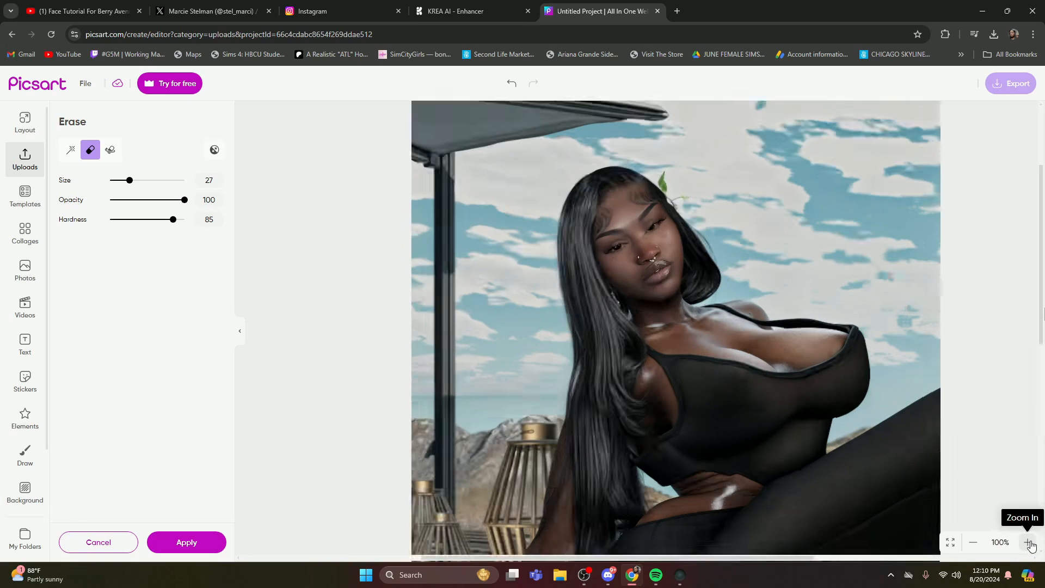
pyautogui.click(1028, 542)
pyautogui.click(1027, 542)
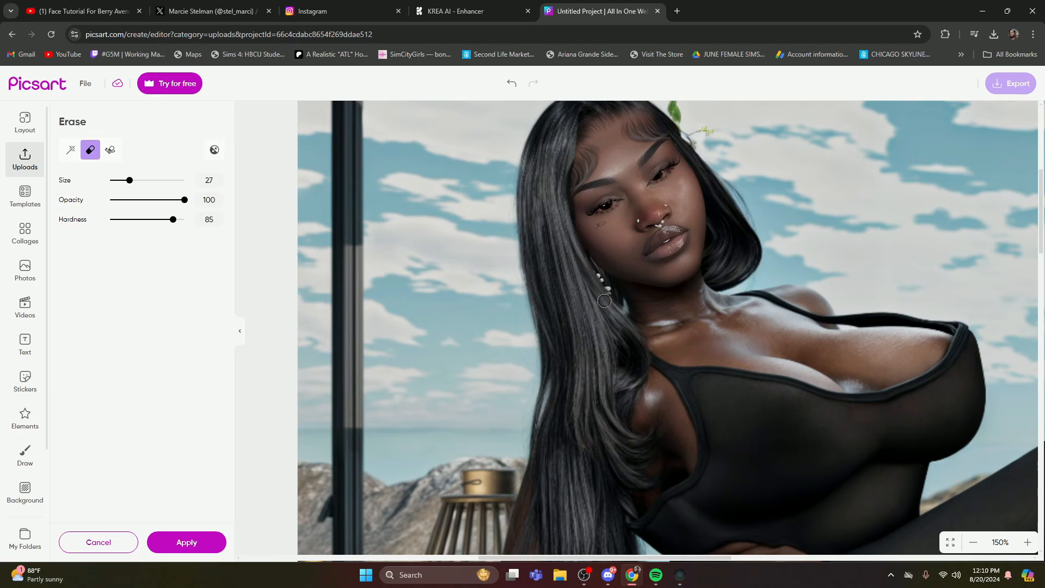
pyautogui.scroll(-5, 802, 287)
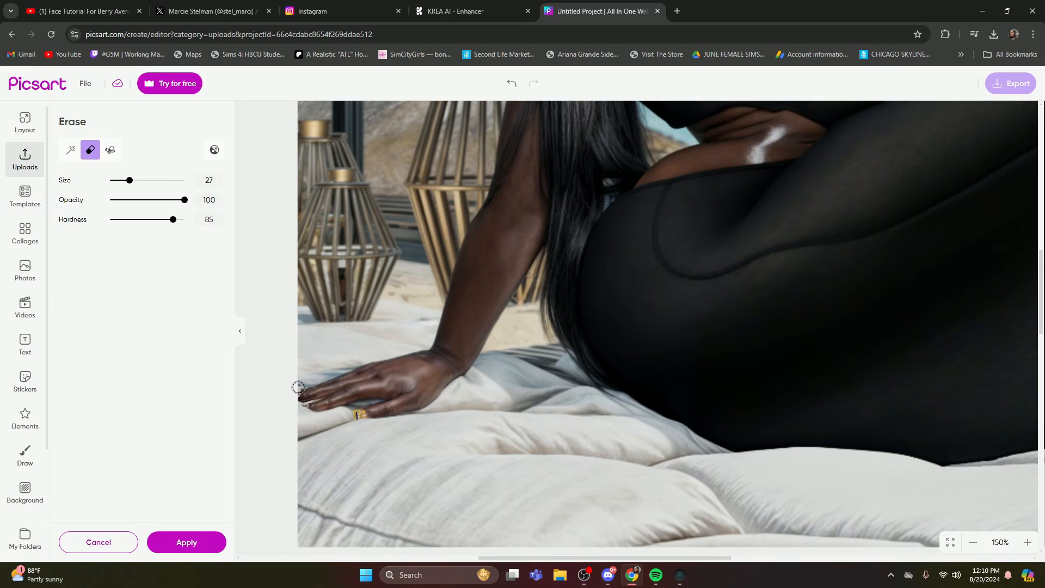
pyautogui.scroll(-3, 494, 325)
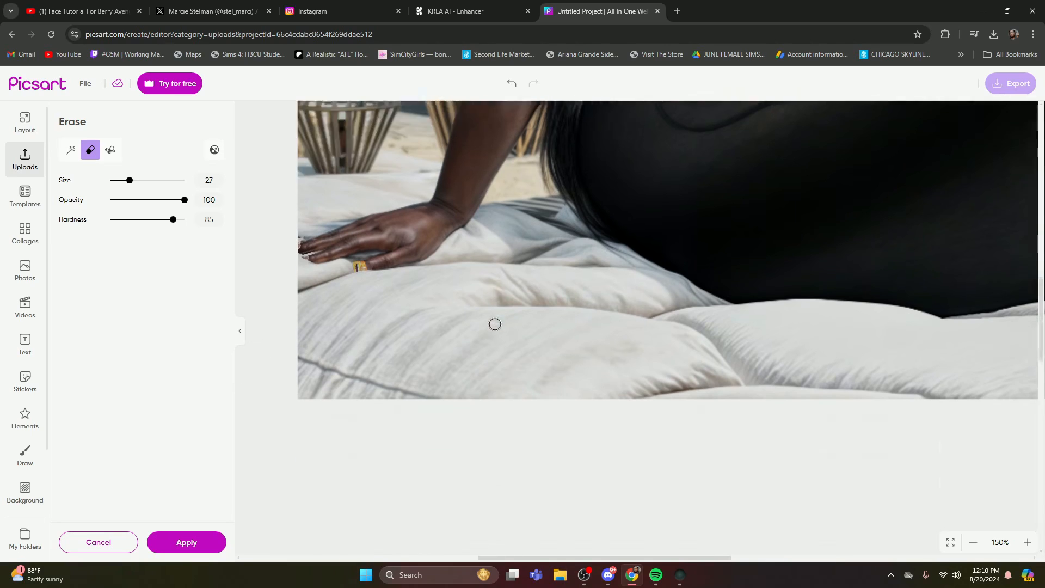
# - Examine the whole blended picture, from the sky and face down to the hand and bedding, for remaining spots to erase
pyautogui.scroll(5, 498, 326)
pyautogui.click(971, 543)
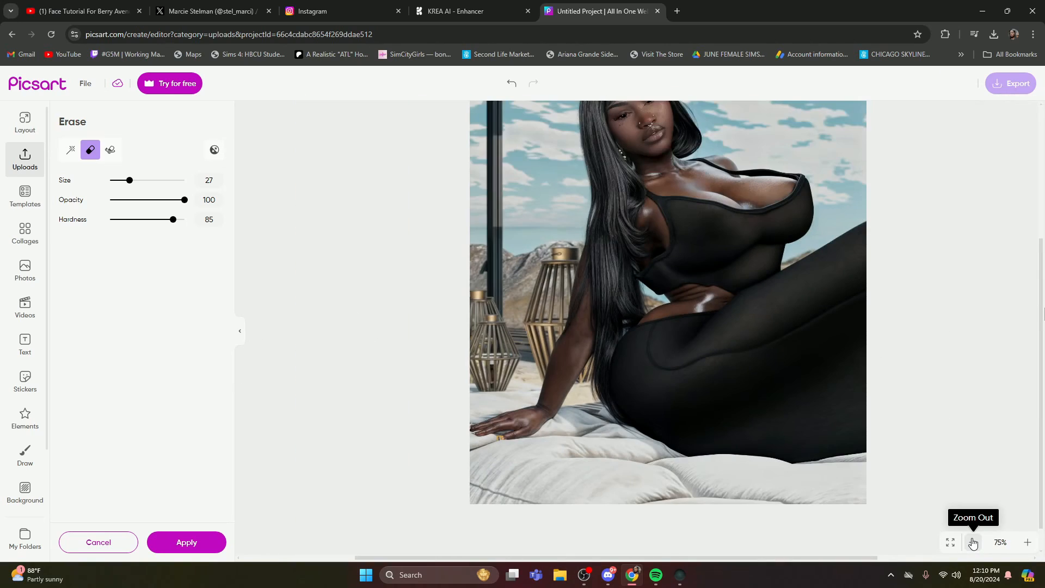
pyautogui.scroll(2, 961, 430)
pyautogui.scroll(-3, 962, 407)
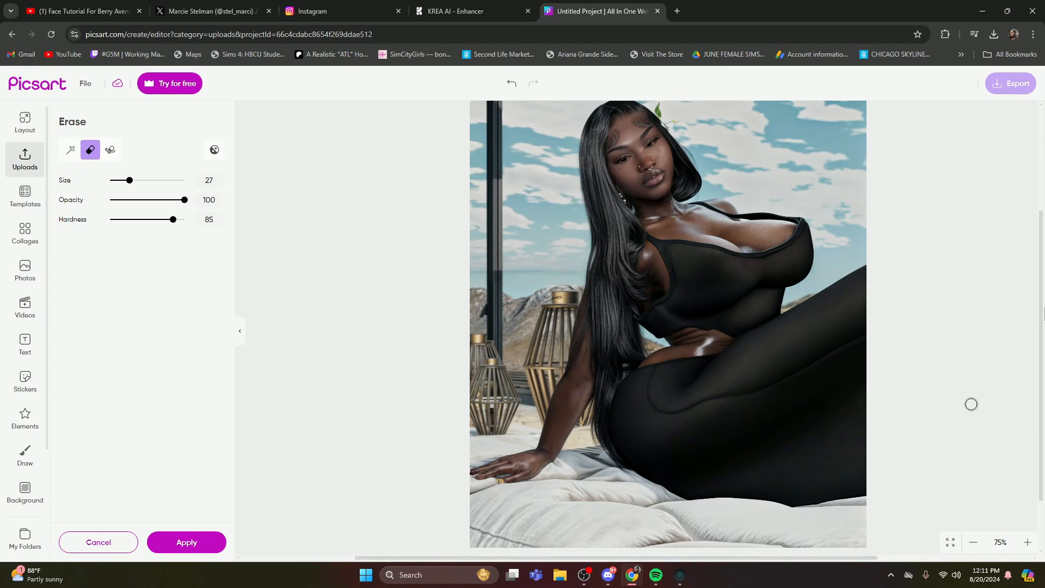
pyautogui.scroll(1, 967, 401)
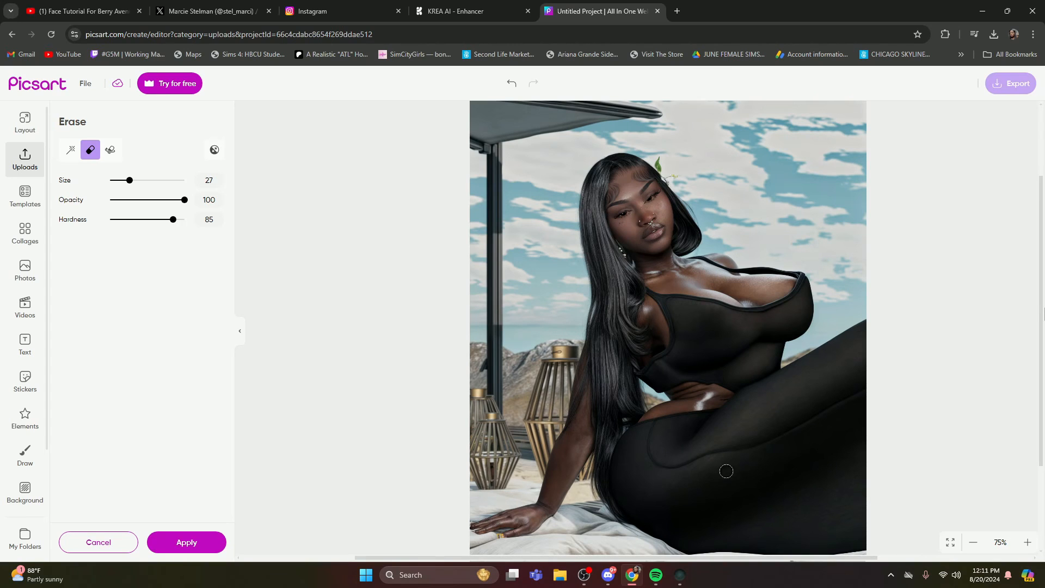
pyautogui.scroll(-2, 866, 381)
pyautogui.scroll(4, 972, 384)
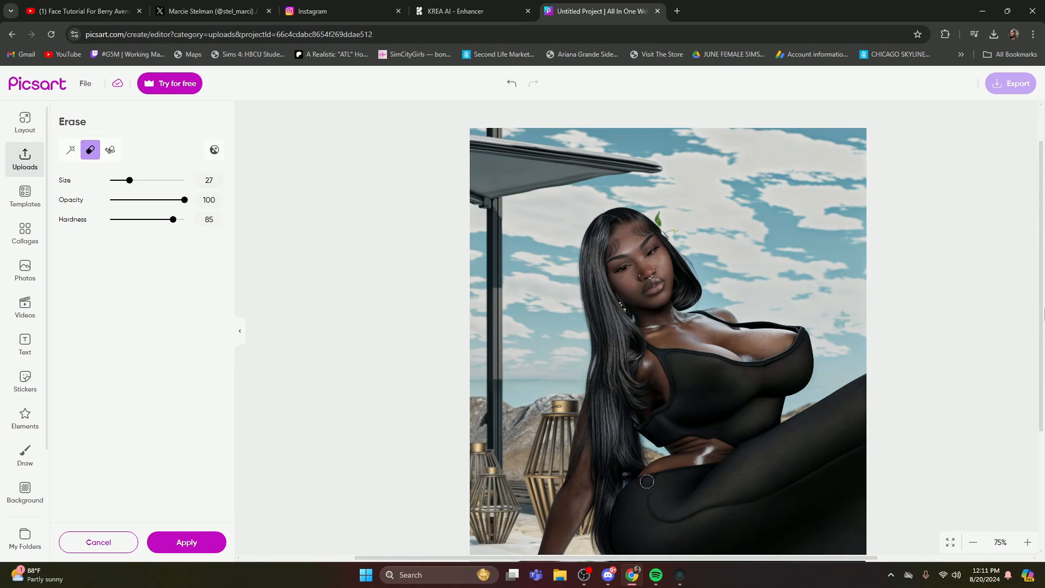
pyautogui.scroll(-5, 637, 489)
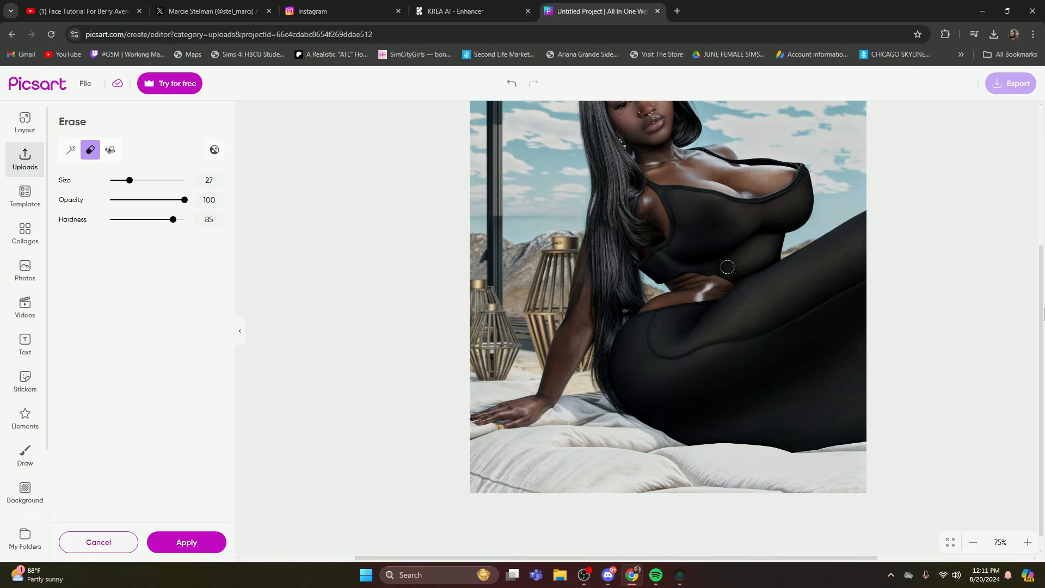
pyautogui.scroll(2, 680, 274)
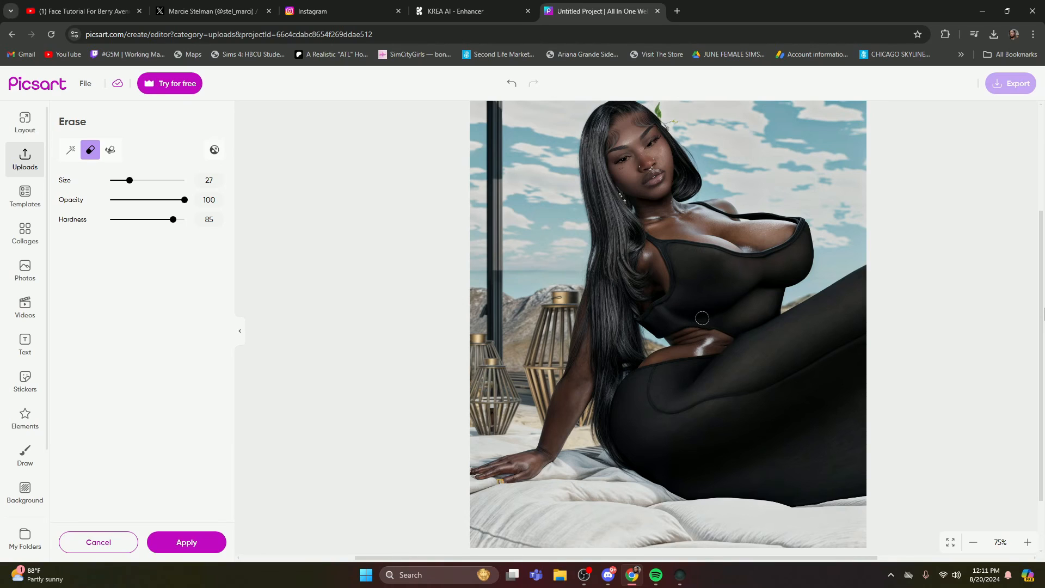
pyautogui.scroll(4, 703, 318)
pyautogui.scroll(-2, 599, 223)
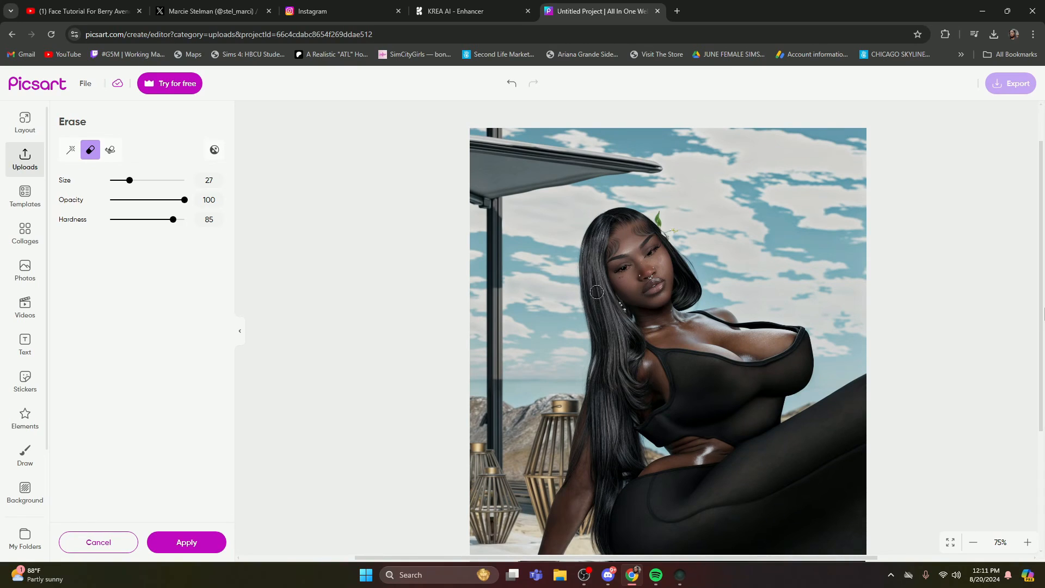
pyautogui.scroll(1, 883, 387)
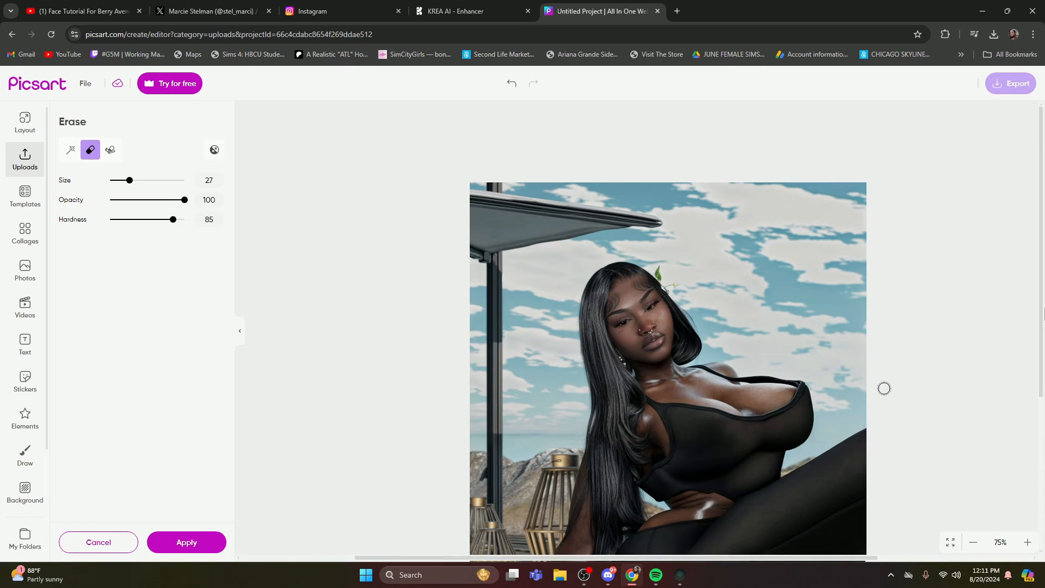
pyautogui.scroll(-5, 828, 369)
# - Apply the erasing to the enhanced layer and view the blended picture on the canvas
pyautogui.click(212, 552)
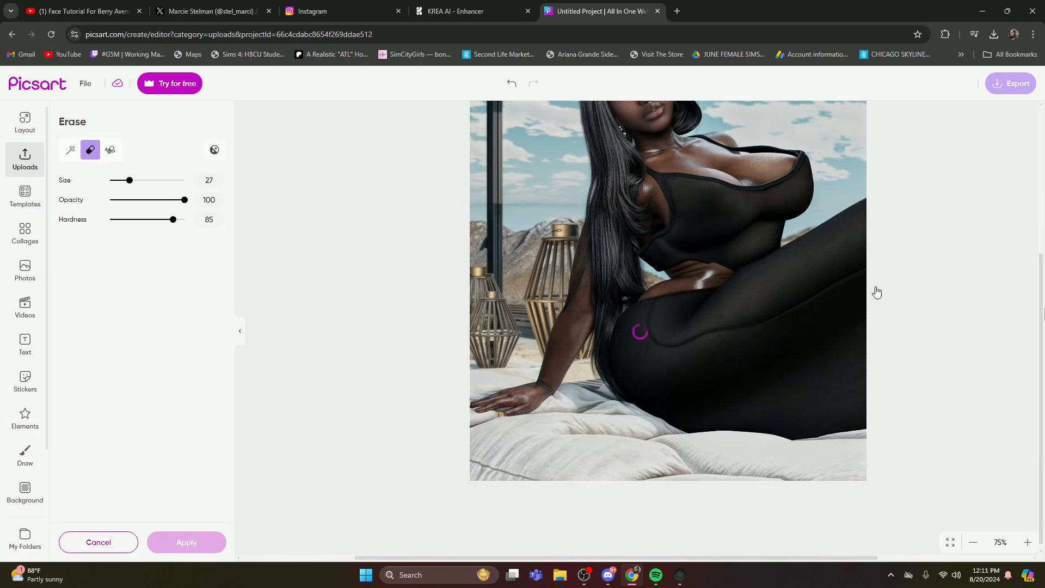
pyautogui.scroll(3, 918, 332)
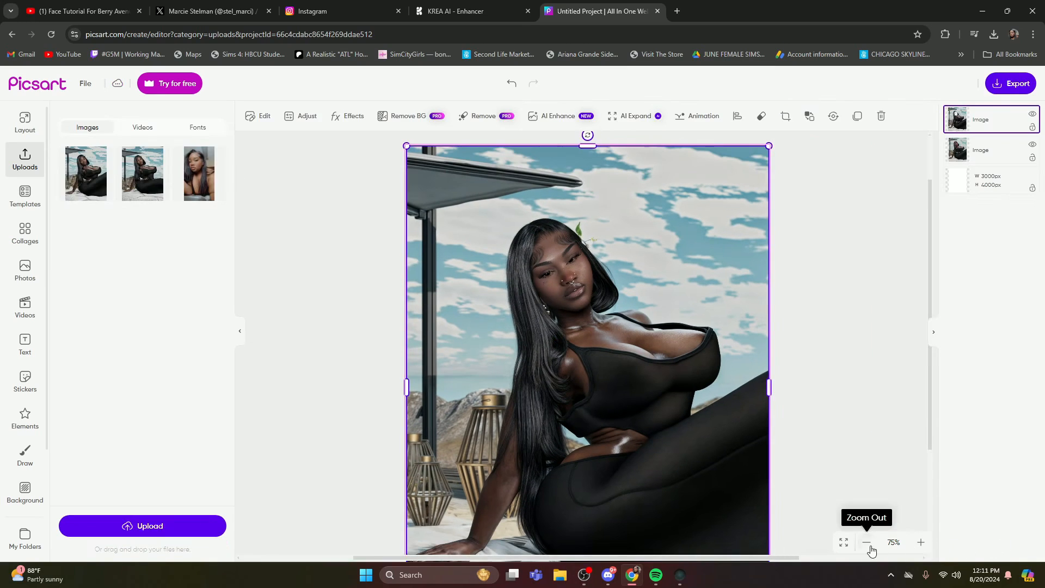
pyautogui.click(867, 542)
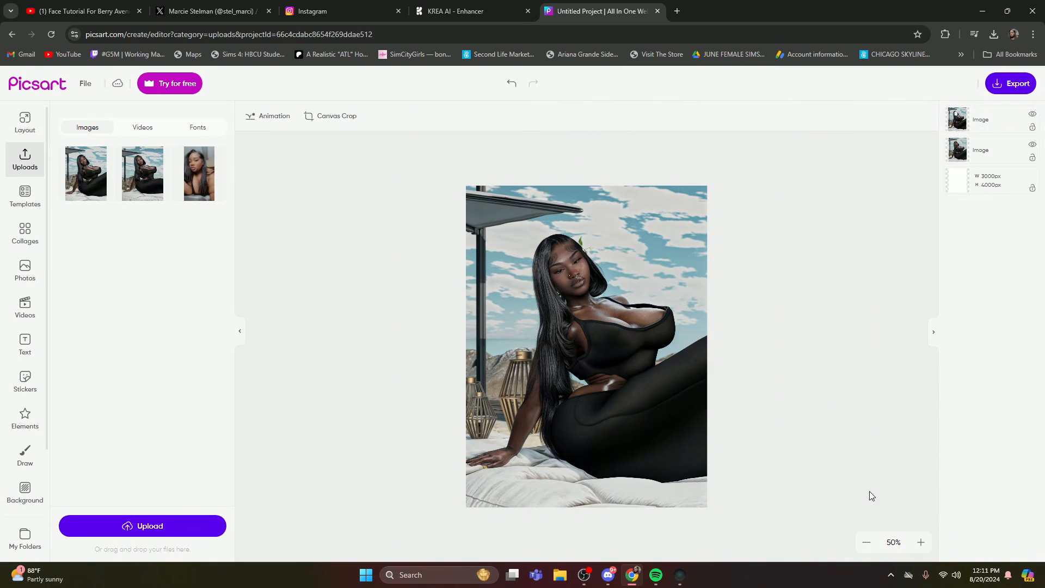
pyautogui.click(920, 542)
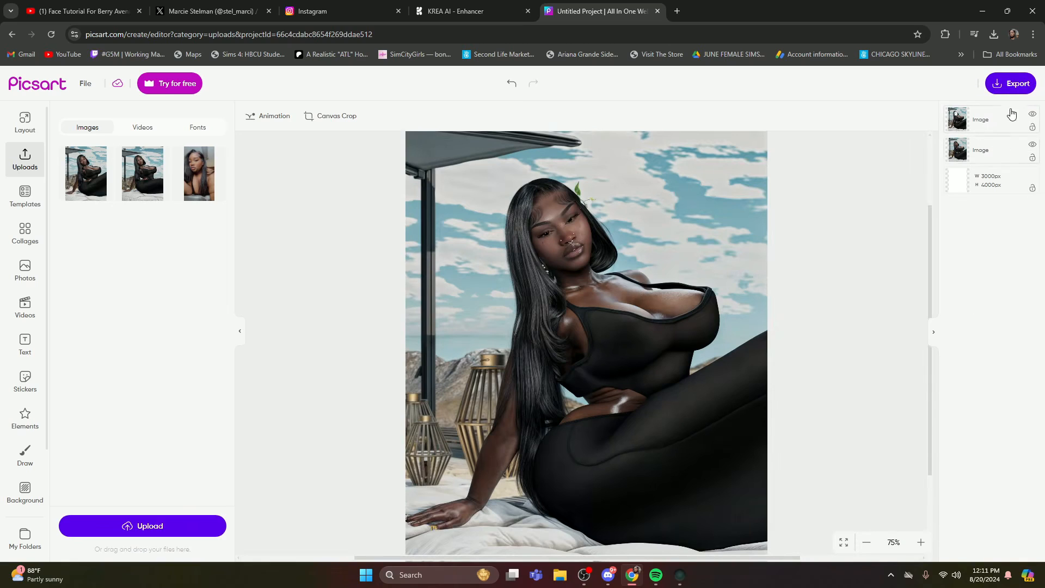
# - Compare the picture before and after blending by repeatedly hiding and showing the enhanced top layer
pyautogui.click(987, 156)
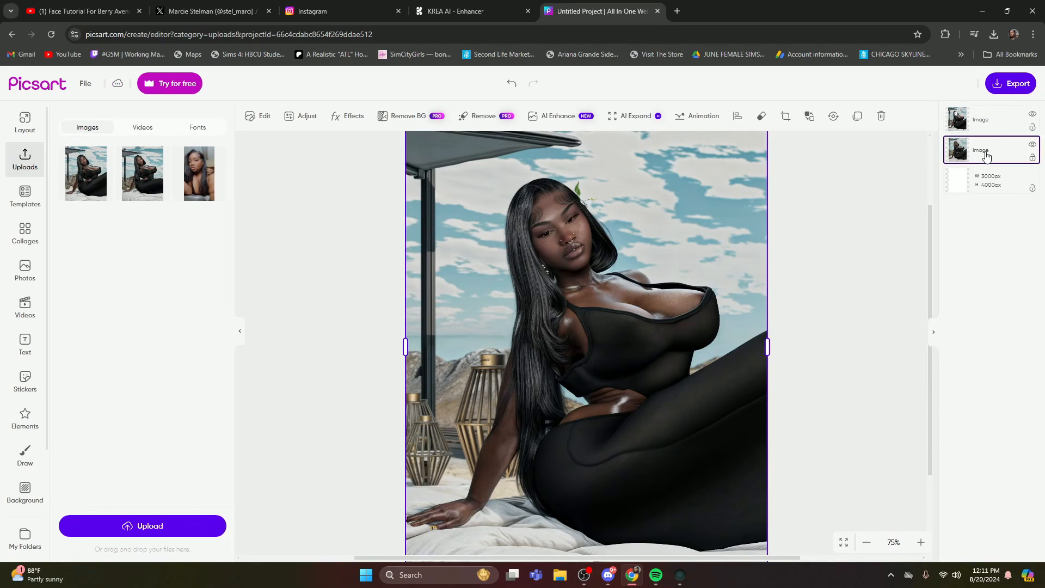
pyautogui.click(1031, 117)
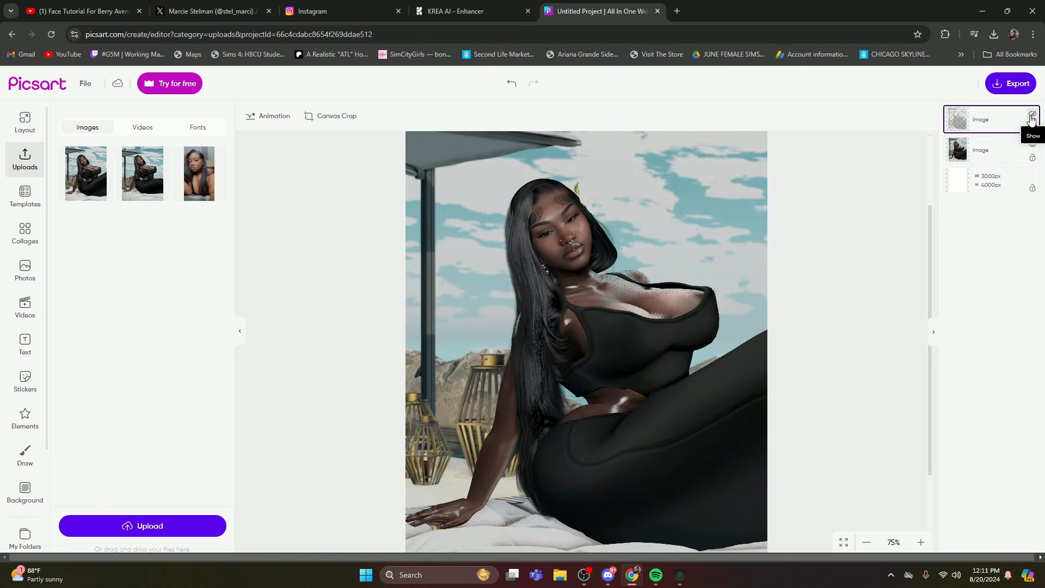
pyautogui.click(1031, 117)
pyautogui.click(1031, 117)
pyautogui.click(1031, 117)
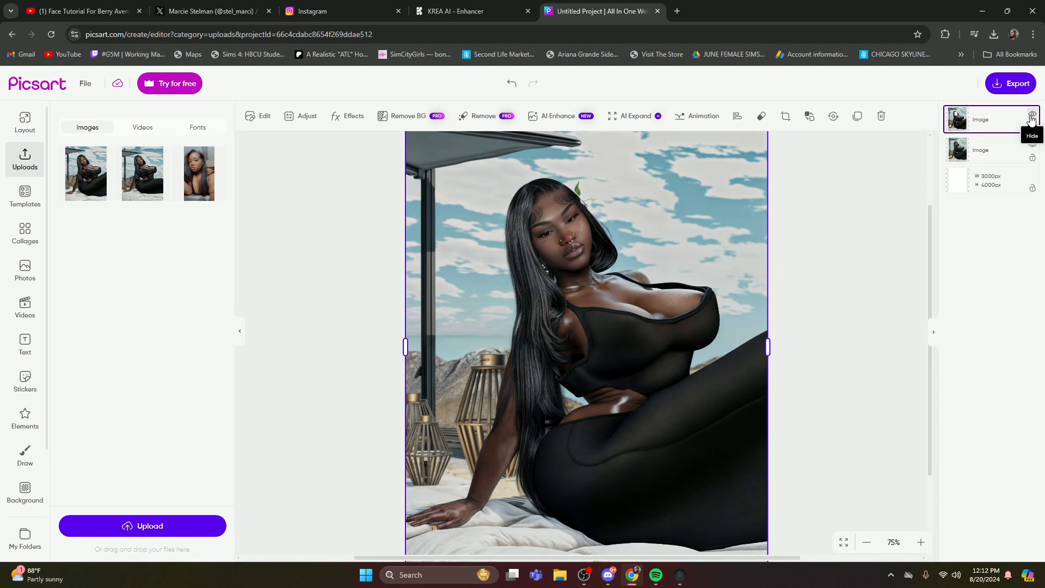
pyautogui.click(1031, 117)
pyautogui.click(1031, 117)
pyautogui.click(1031, 117)
pyautogui.click(1031, 117)
pyautogui.click(1031, 118)
pyautogui.click(1031, 118)
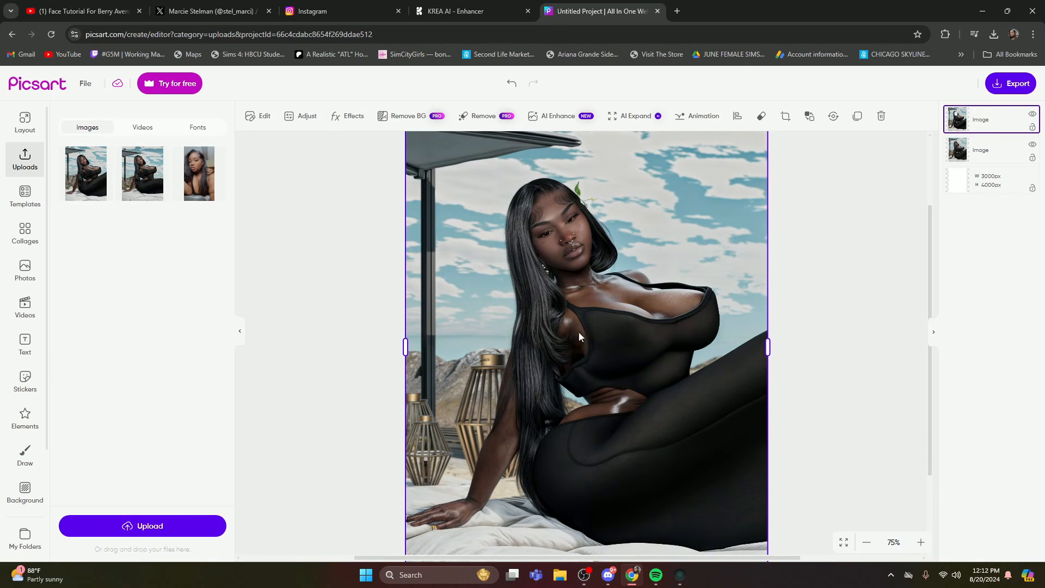
pyautogui.click(1031, 115)
pyautogui.click(1031, 115)
# - Export the blended beach picture as a JPG file, keeping the default file name
pyautogui.click(867, 542)
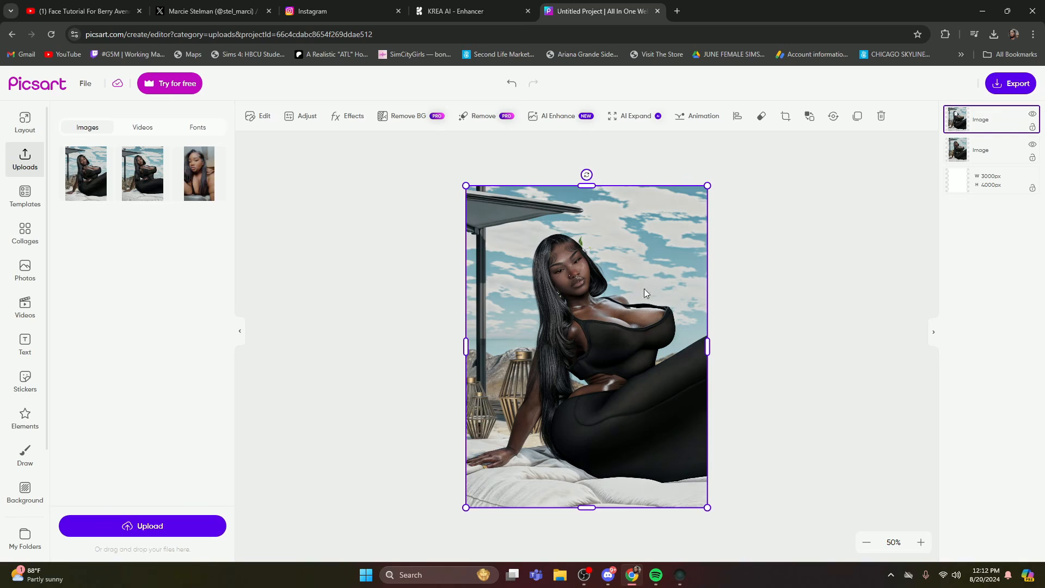
pyautogui.click(921, 542)
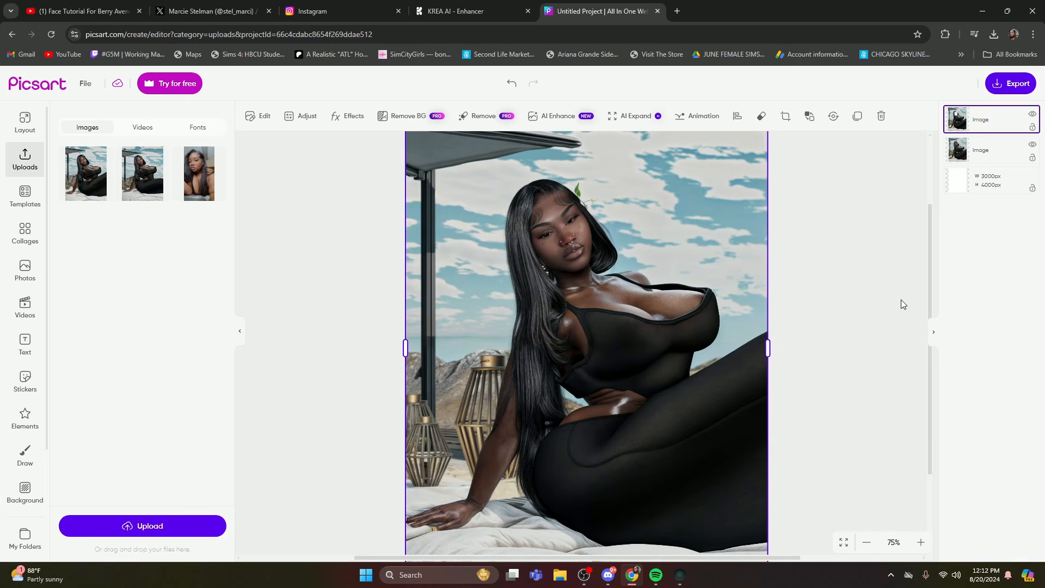
pyautogui.scroll(2, 849, 218)
pyautogui.click(863, 261)
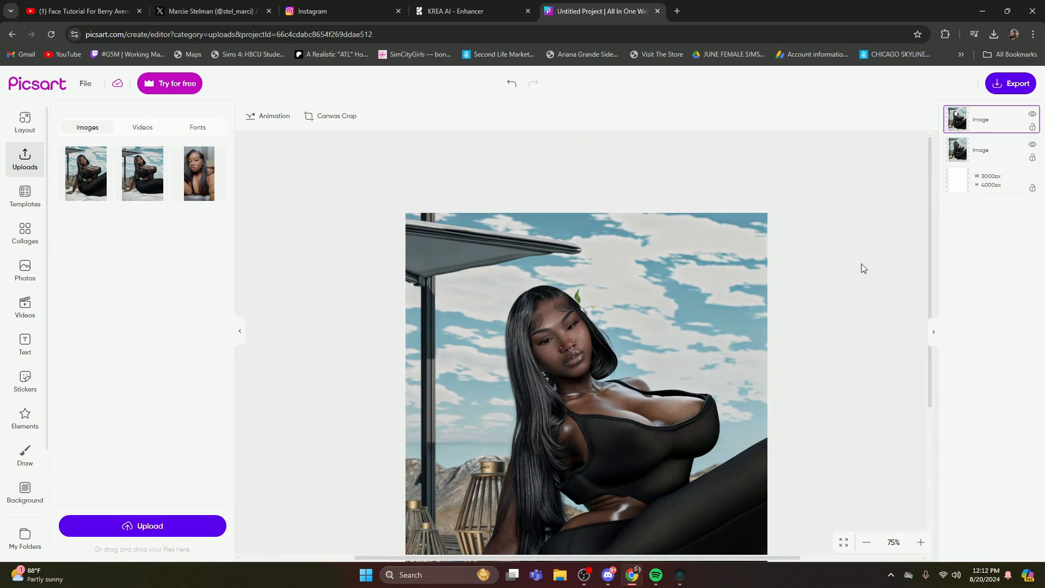
pyautogui.click(1013, 83)
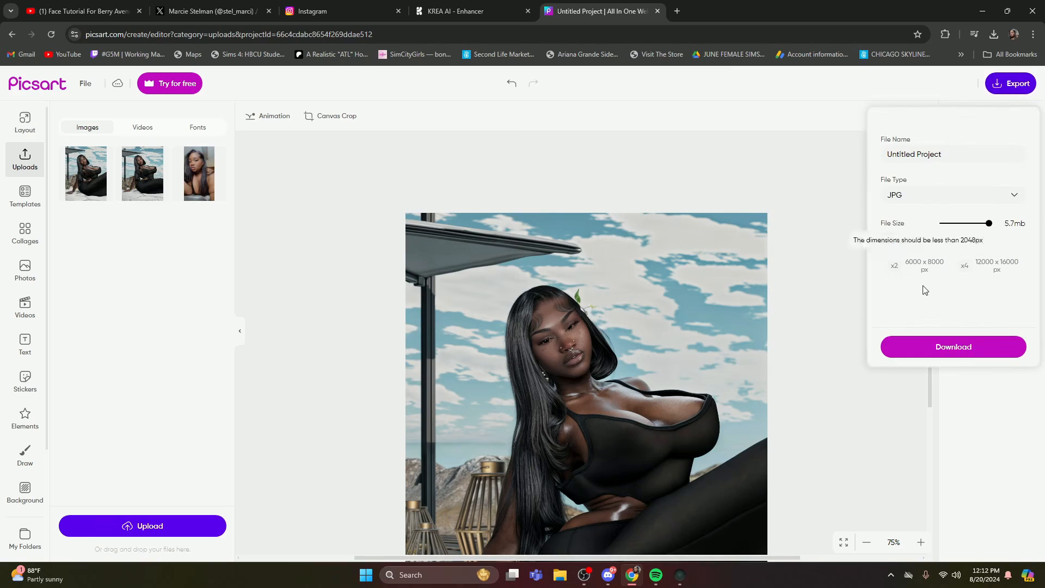
pyautogui.click(820, 444)
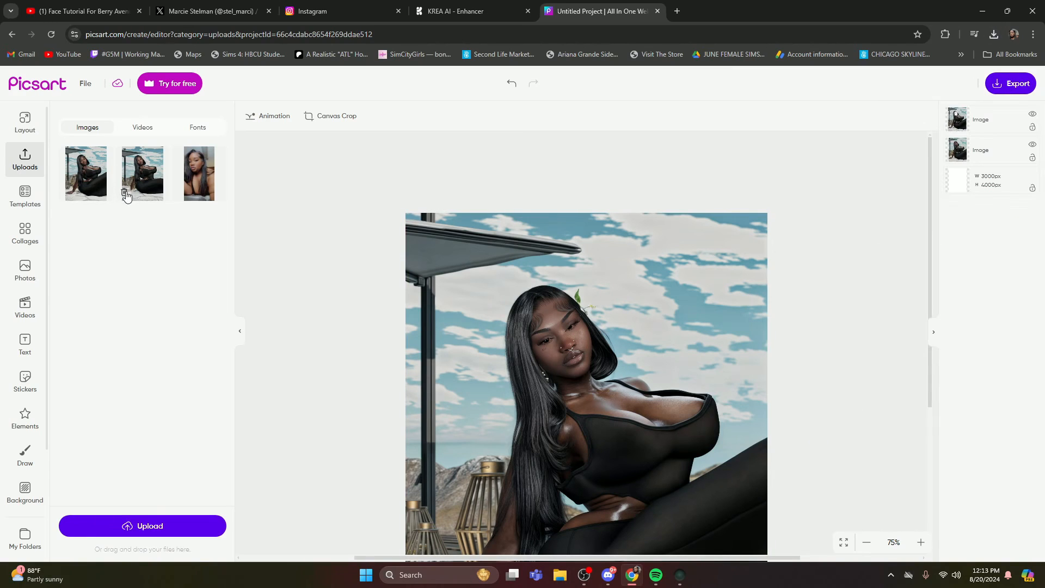
# - Delete all the uploaded images from the upload library and leave the finished project
pyautogui.click(125, 193)
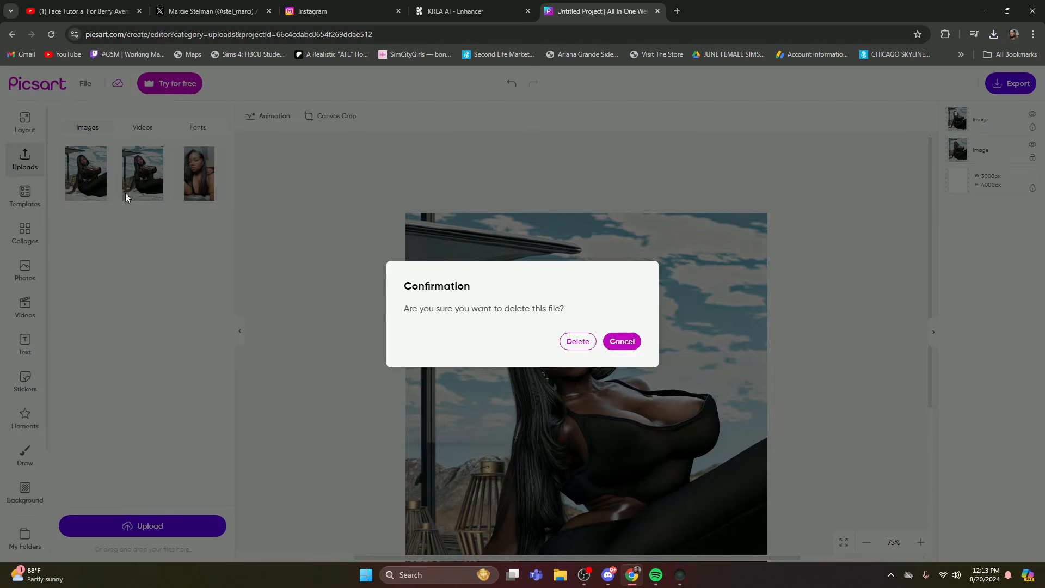
pyautogui.click(578, 342)
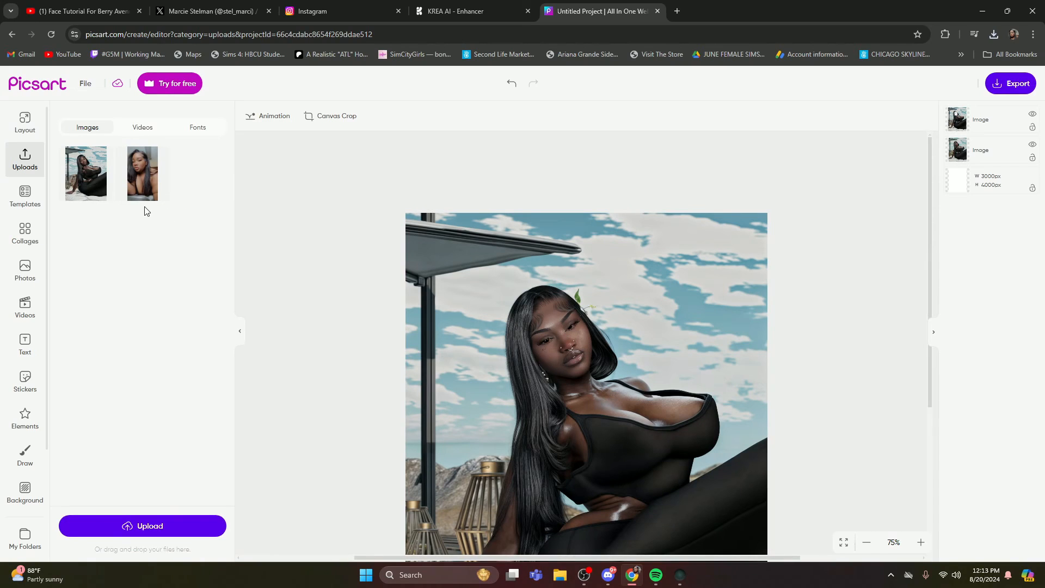
pyautogui.click(125, 193)
pyautogui.click(592, 343)
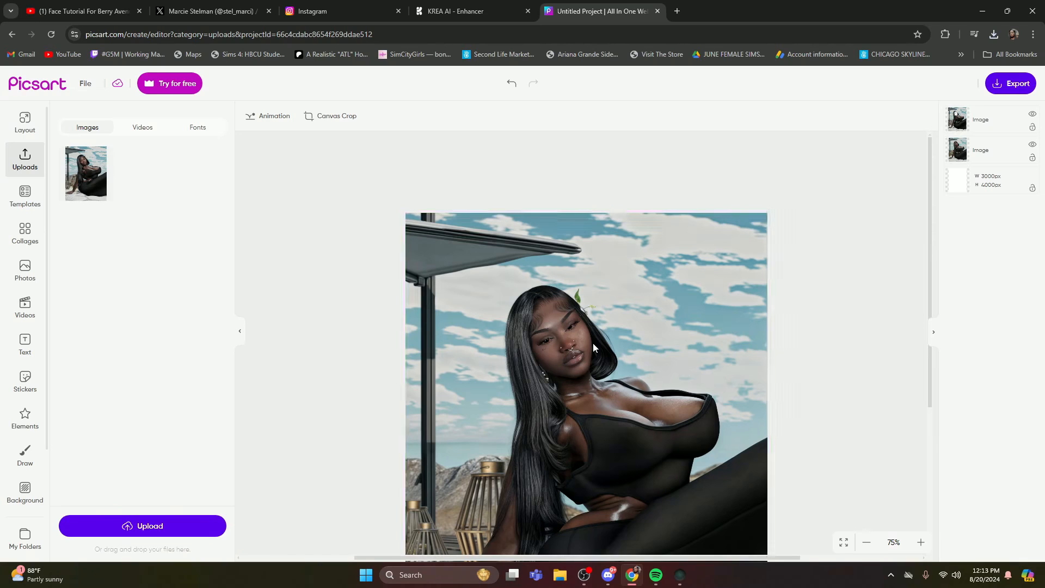
pyautogui.click(77, 195)
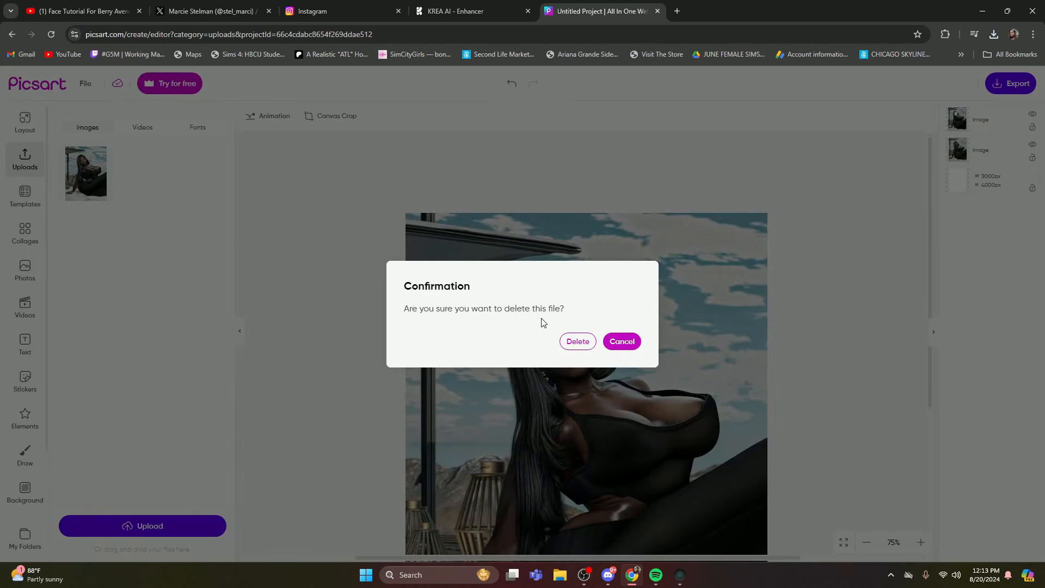
pyautogui.click(569, 342)
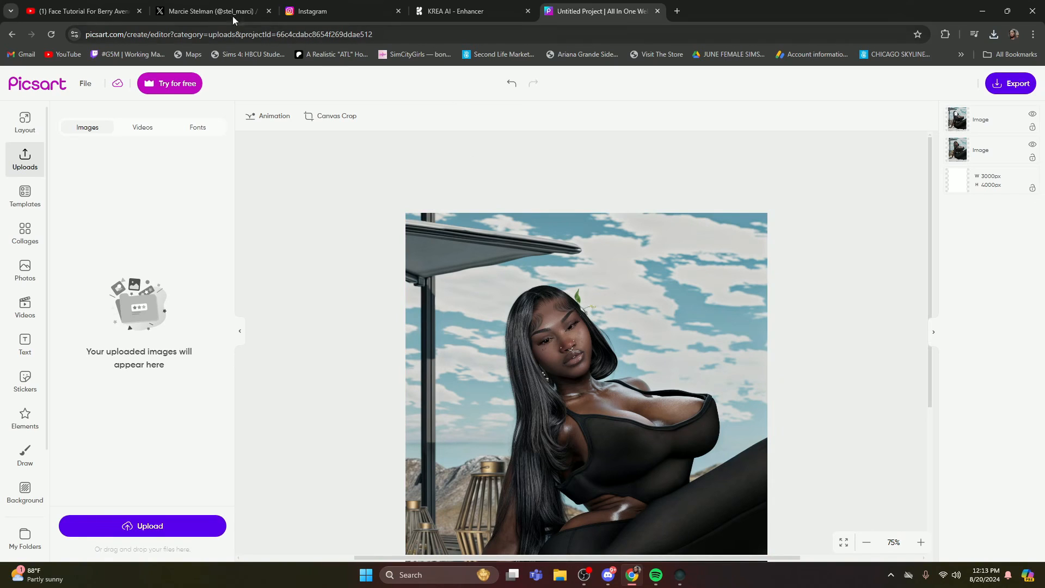
pyautogui.click(41, 89)
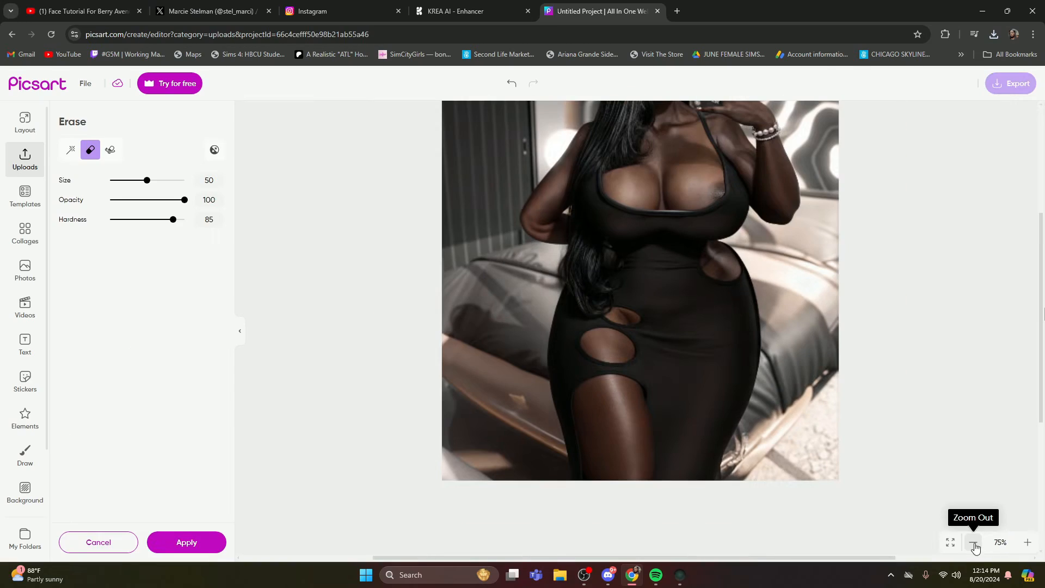
# - In the mirror-selfie project, erase the enhanced layer over the lower bed frame and the face at eraser size 50
pyautogui.click(973, 542)
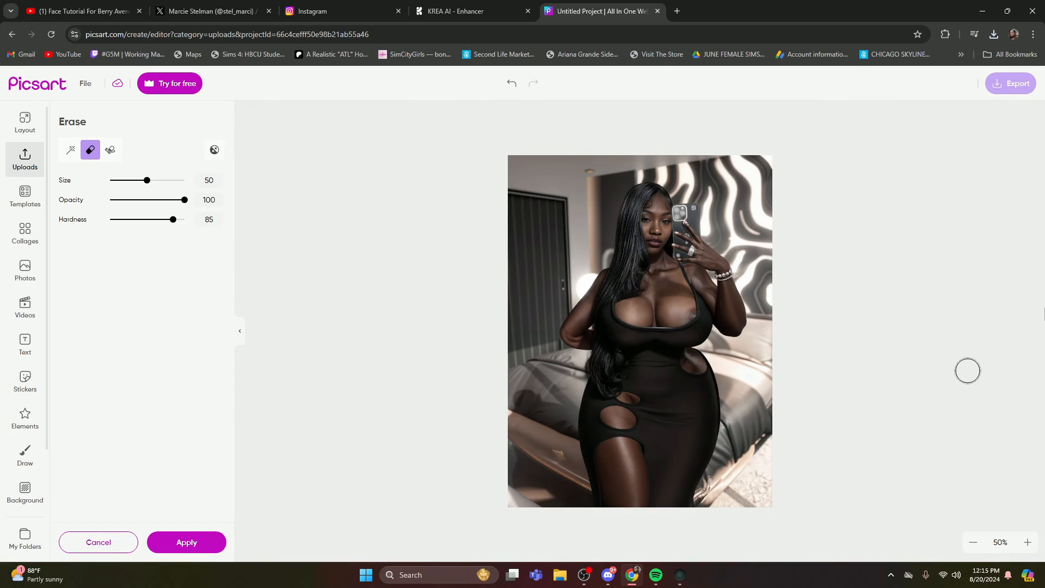
pyautogui.click(1028, 542)
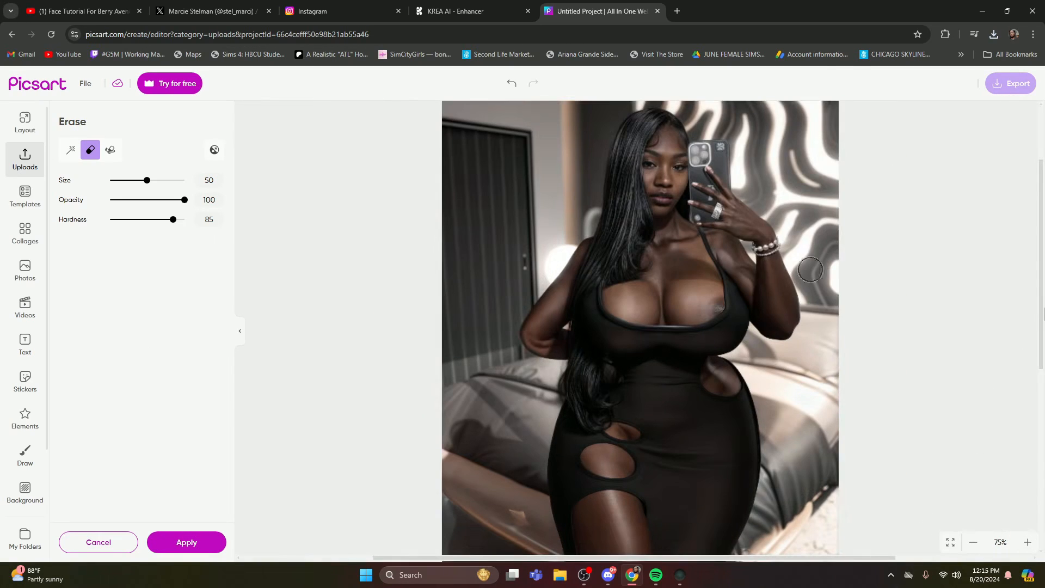
pyautogui.scroll(-2, 765, 424)
pyautogui.moveTo(462, 365)
pyautogui.mouseDown()
pyautogui.moveTo(521, 403)
pyautogui.moveTo(444, 349)
pyautogui.moveTo(502, 390)
pyautogui.moveTo(446, 368)
pyautogui.moveTo(491, 413)
pyautogui.moveTo(531, 441)
pyautogui.moveTo(514, 403)
pyautogui.moveTo(548, 432)
pyautogui.moveTo(537, 395)
pyautogui.moveTo(447, 339)
pyautogui.moveTo(439, 482)
pyautogui.moveTo(532, 414)
pyautogui.moveTo(523, 448)
pyautogui.moveTo(482, 454)
pyautogui.moveTo(501, 450)
pyautogui.moveTo(518, 485)
pyautogui.mouseUp()
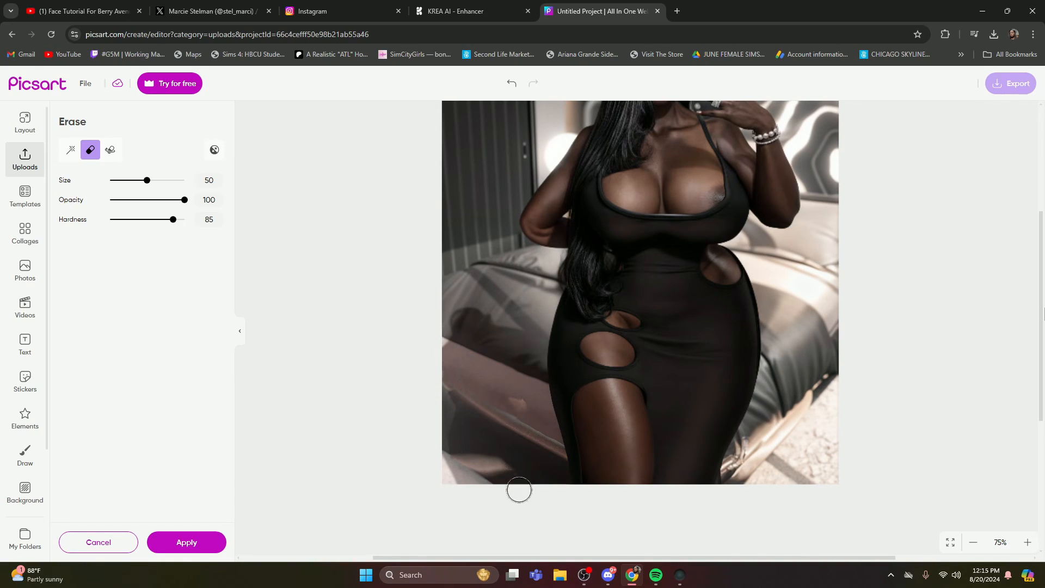
pyautogui.scroll(3, 585, 450)
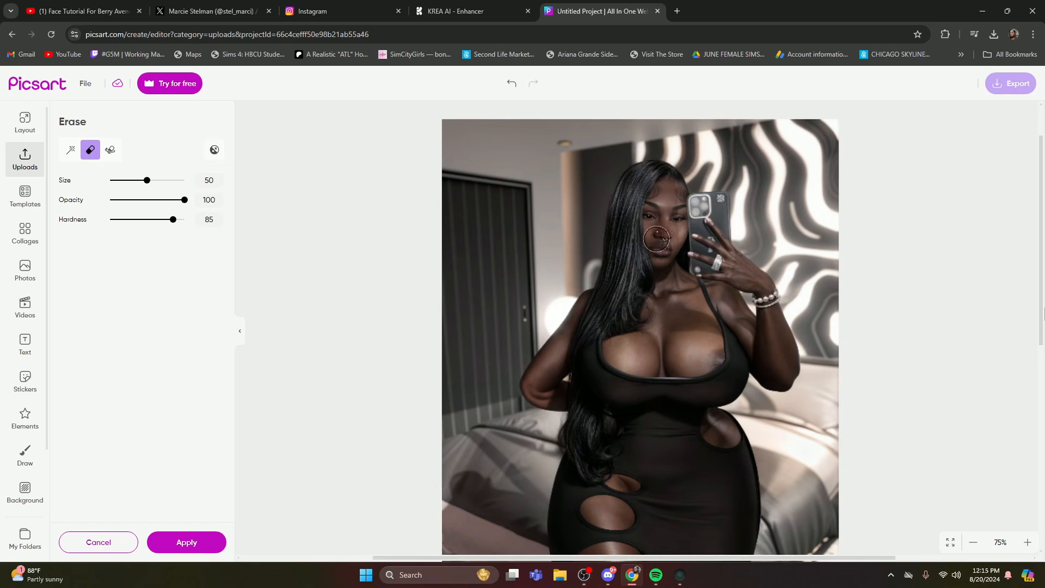
# - Set the eraser size to 27 and erase the enhanced layer over the phone case details, nails, ring and bracelets
pyautogui.moveTo(147, 180); pyautogui.dragTo(129, 180)
pyautogui.click(1028, 542)
pyautogui.click(1028, 542)
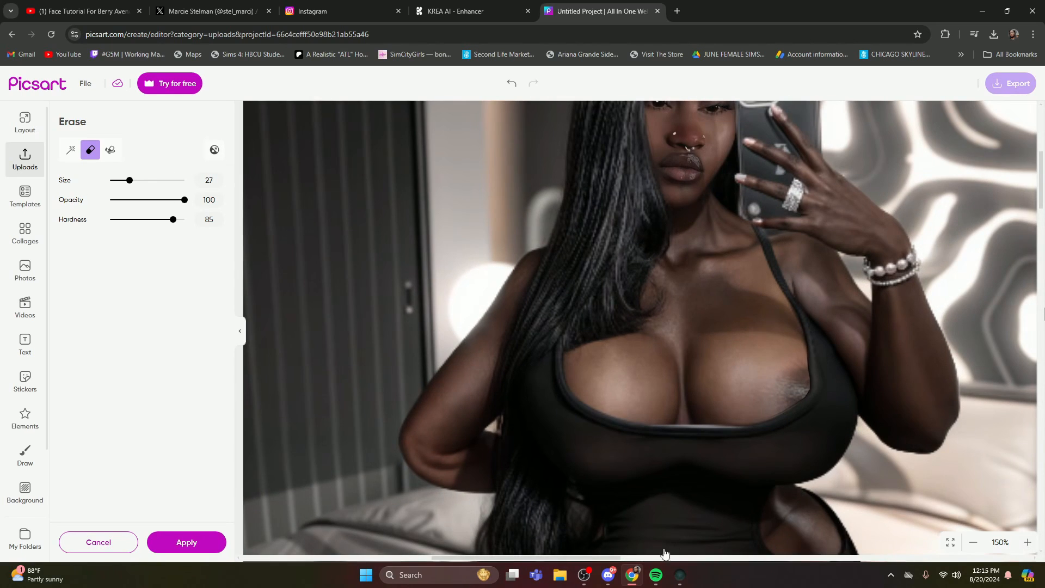
pyautogui.scroll(3, 804, 289)
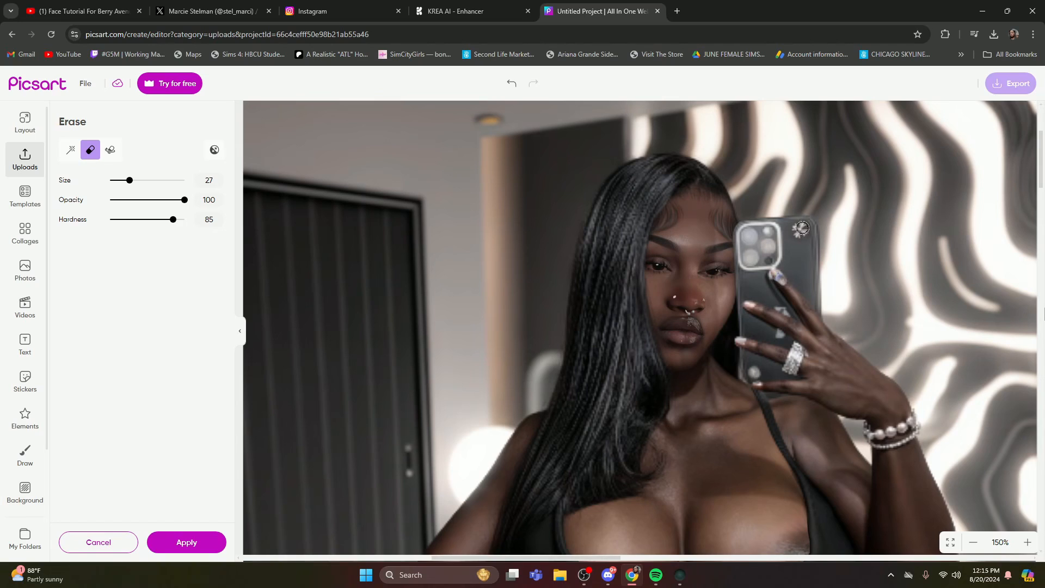
pyautogui.moveTo(783, 280)
pyautogui.mouseDown()
pyautogui.moveTo(772, 276)
pyautogui.moveTo(775, 288)
pyautogui.moveTo(778, 275)
pyautogui.moveTo(754, 306)
pyautogui.moveTo(738, 342)
pyautogui.moveTo(749, 339)
pyautogui.mouseUp()
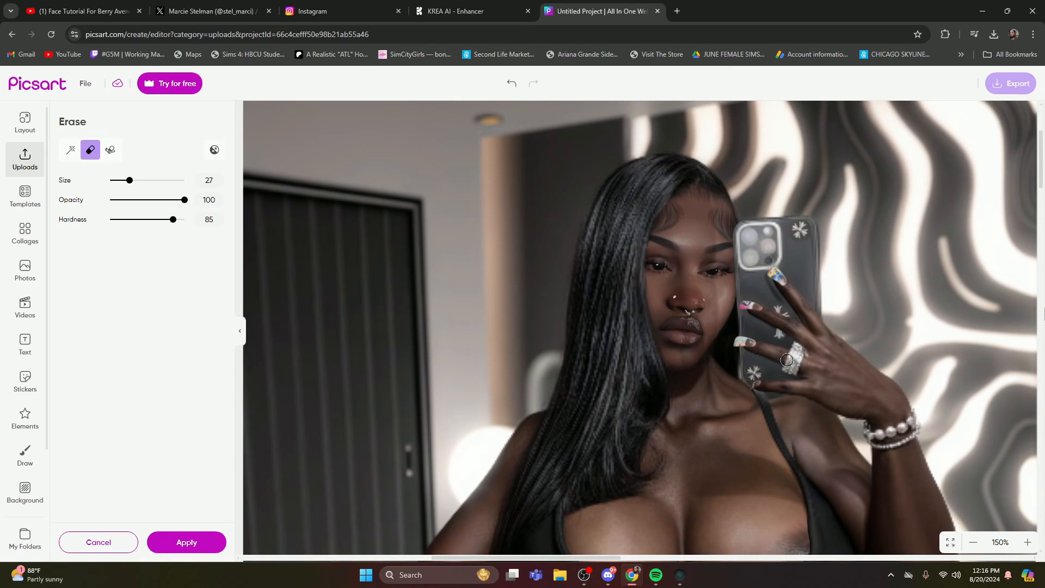
pyautogui.moveTo(799, 357)
pyautogui.mouseDown()
pyautogui.moveTo(789, 371)
pyautogui.moveTo(802, 354)
pyautogui.mouseUp()
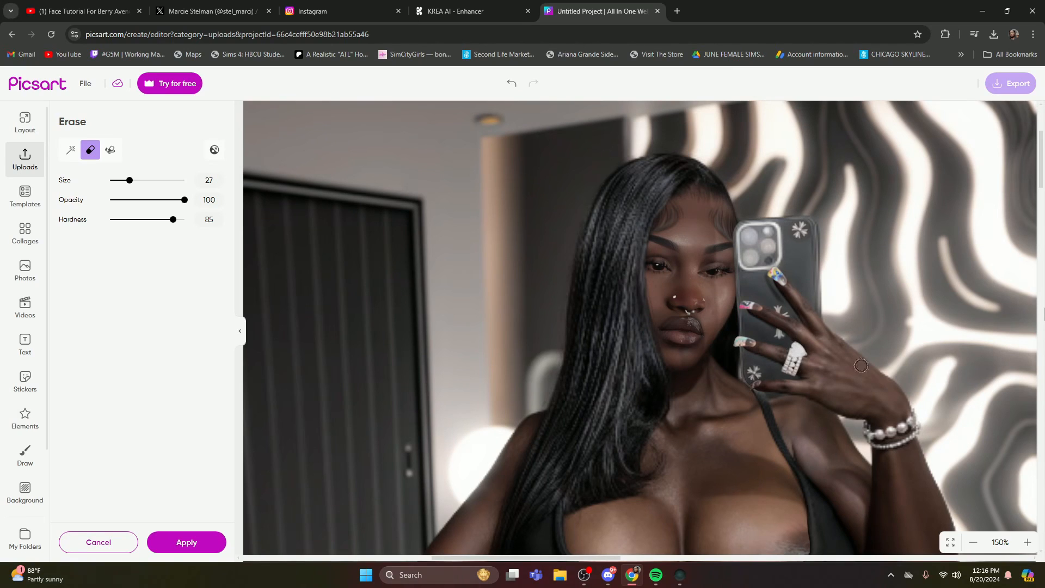
pyautogui.moveTo(912, 416)
pyautogui.mouseDown()
pyautogui.moveTo(866, 429)
pyautogui.moveTo(926, 427)
pyautogui.moveTo(879, 446)
pyautogui.mouseUp()
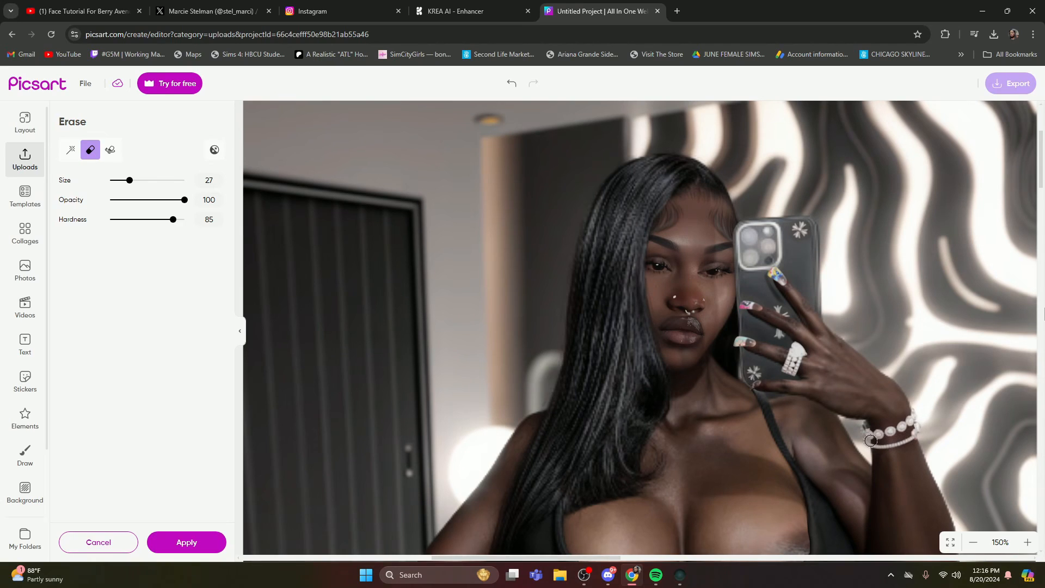
# - Check the mirror selfie from face to dress for remaining spots and apply the erasing to the enhanced layer
pyautogui.scroll(-4, 650, 355)
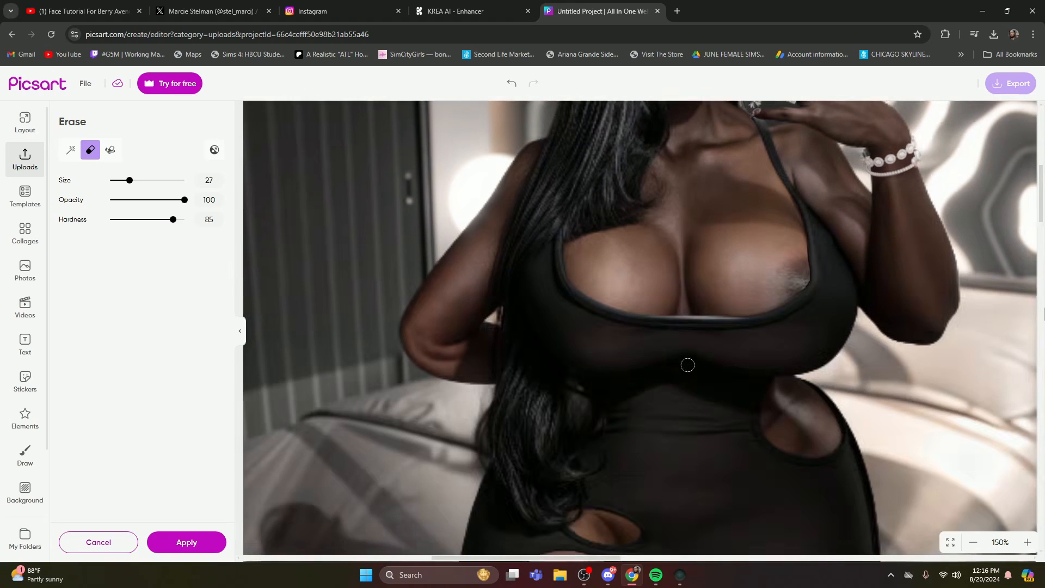
pyautogui.scroll(5, 684, 395)
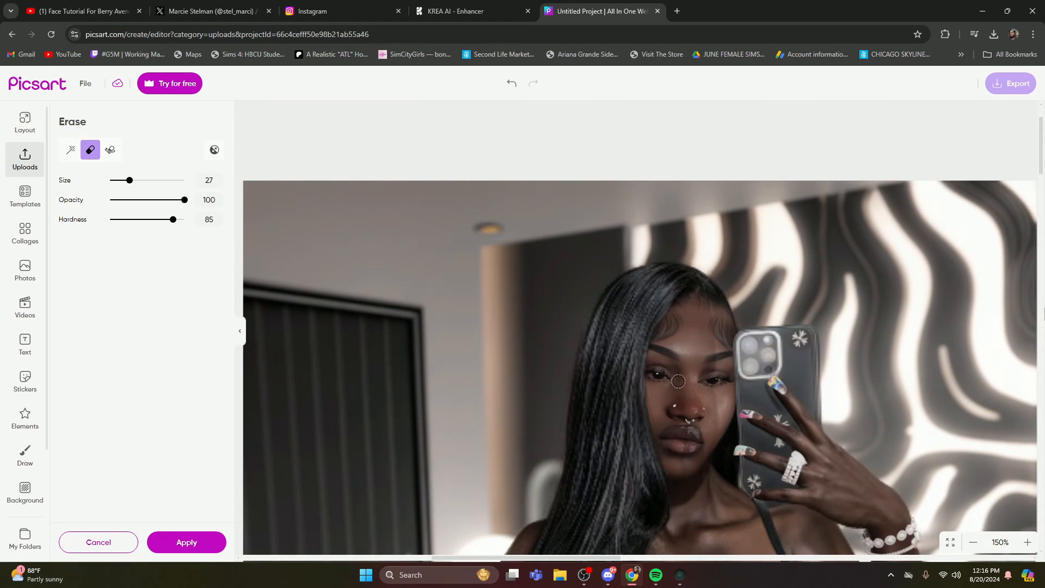
pyautogui.scroll(-8, 669, 392)
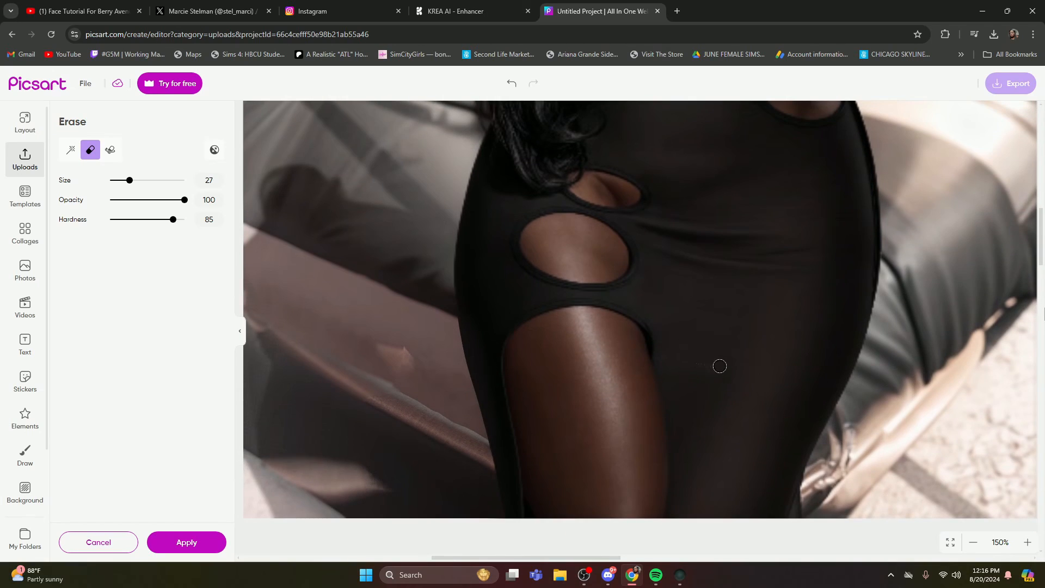
pyautogui.scroll(8, 719, 366)
pyautogui.click(973, 543)
pyautogui.click(974, 542)
pyautogui.click(974, 542)
pyautogui.click(974, 542)
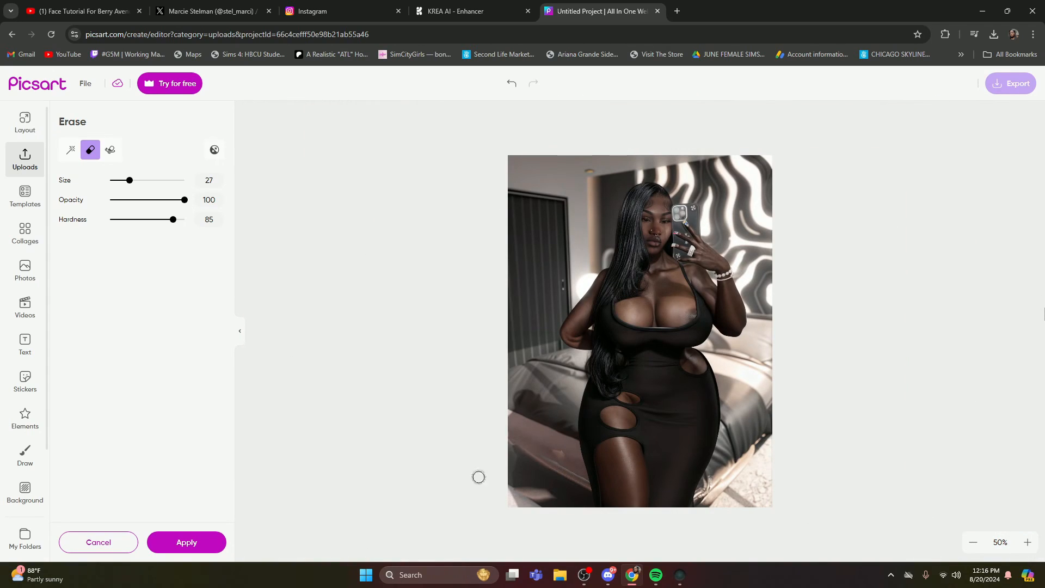
pyautogui.click(172, 542)
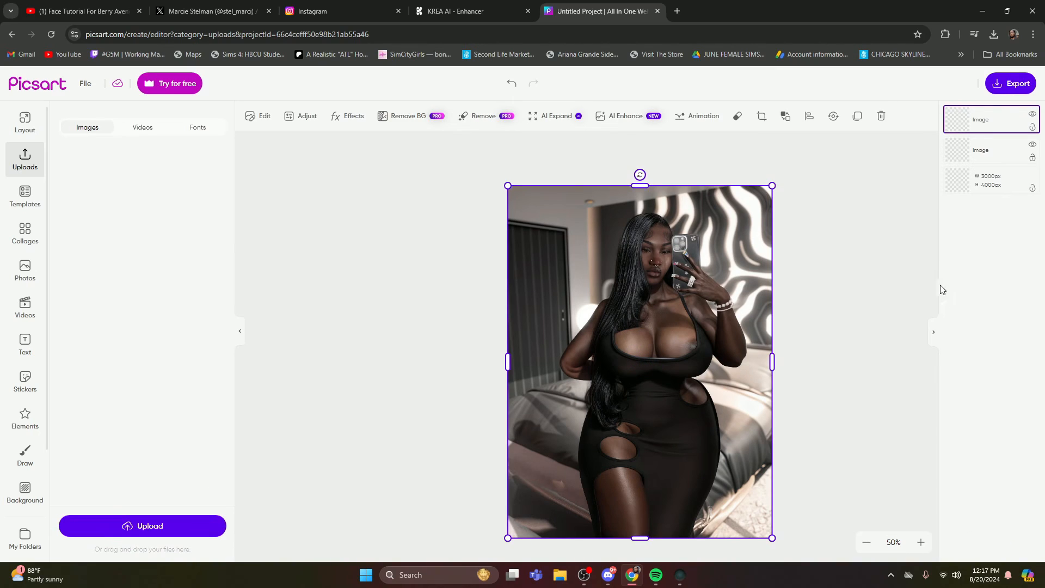
# - Compare the mirror selfie with and without its enhanced layer by toggling that layer's visibility several times
pyautogui.click(1032, 114)
pyautogui.click(1032, 114)
pyautogui.click(1032, 114)
pyautogui.click(1032, 114)
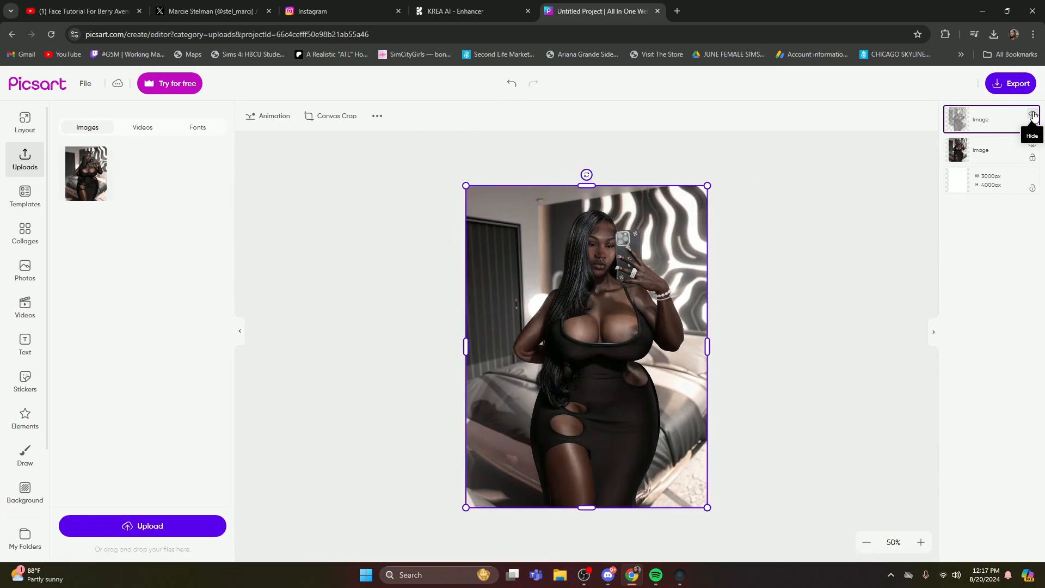
pyautogui.click(1032, 113)
pyautogui.click(1032, 113)
pyautogui.click(1032, 113)
pyautogui.click(1032, 114)
pyautogui.click(1032, 114)
pyautogui.click(1032, 114)
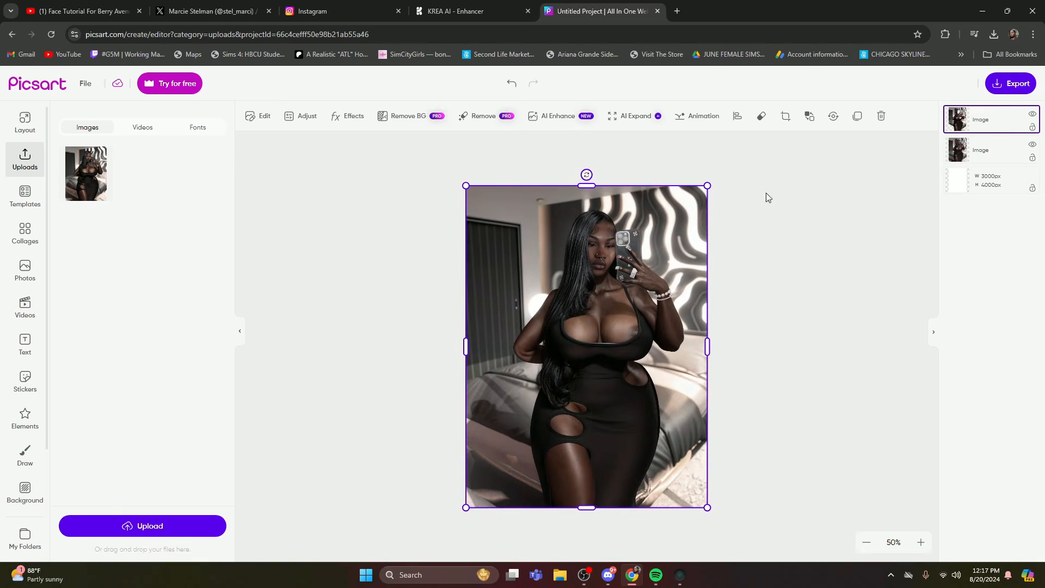
pyautogui.click(1032, 114)
pyautogui.click(1032, 113)
# - Deselect the layer and download the blended mirror selfie as a JPG at the maximum file size
pyautogui.click(889, 308)
pyautogui.click(1007, 83)
pyautogui.click(949, 348)
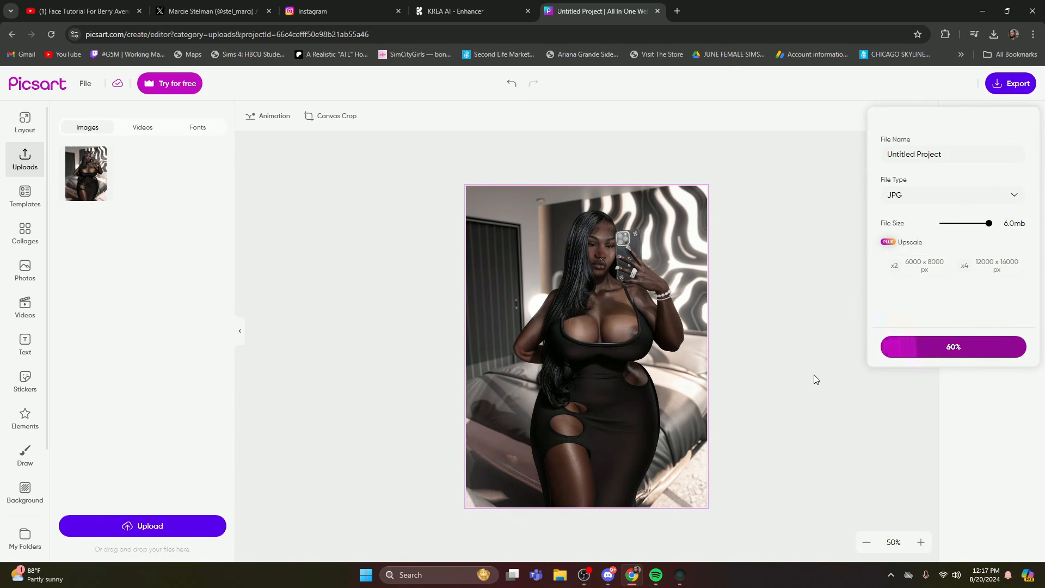